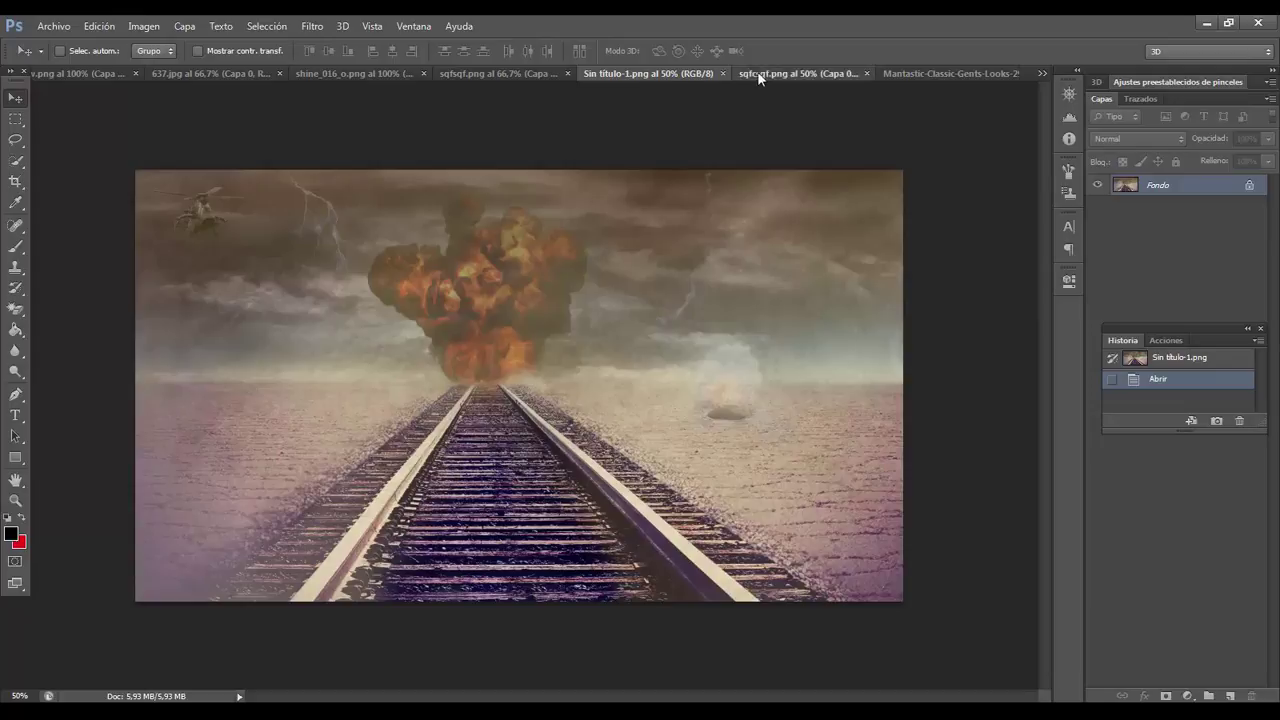
Step: Bring the blurred copy sqfcsqf.png forward as the active document
left_click(757, 73)
left_click(643, 72)
Step: Drag the blurred sqfcsqf image into Sin título-1, close its window, and align it
left_click_drag(753, 71, 643, 339)
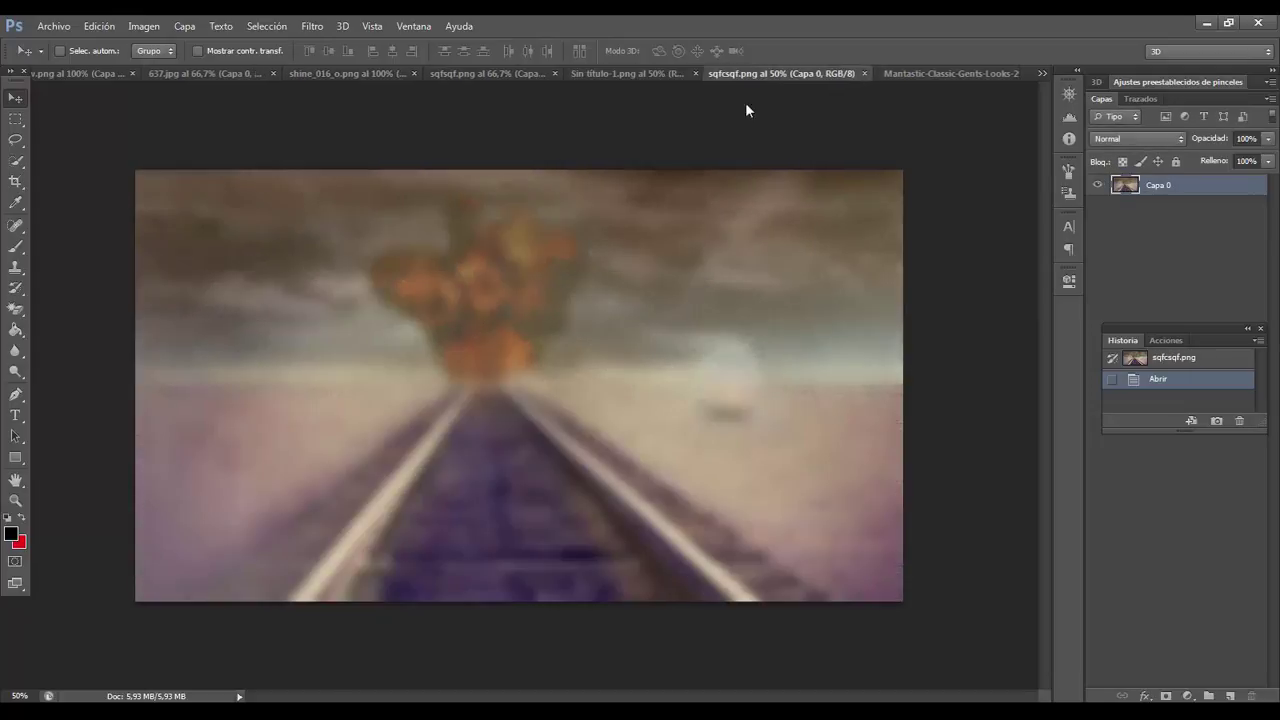
left_click_drag(676, 425, 517, 318)
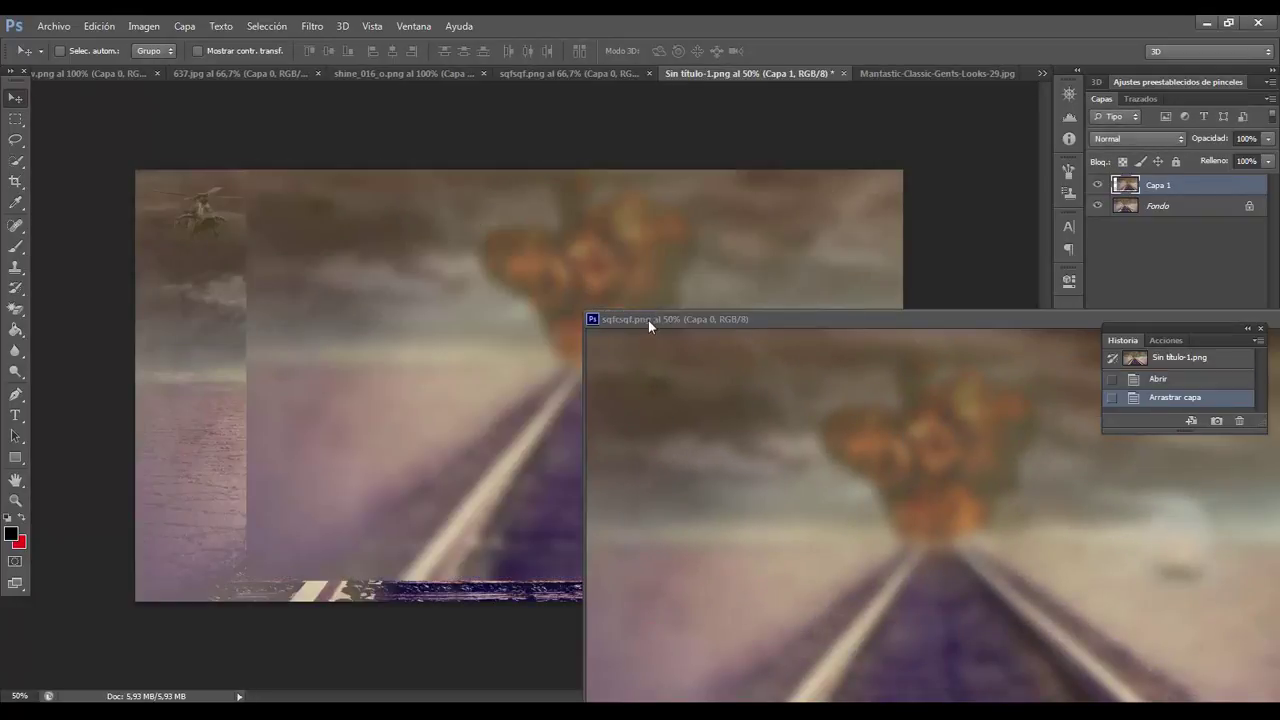
left_click_drag(648, 320, 306, 397)
left_click(1000, 391)
left_click_drag(611, 373, 540, 362)
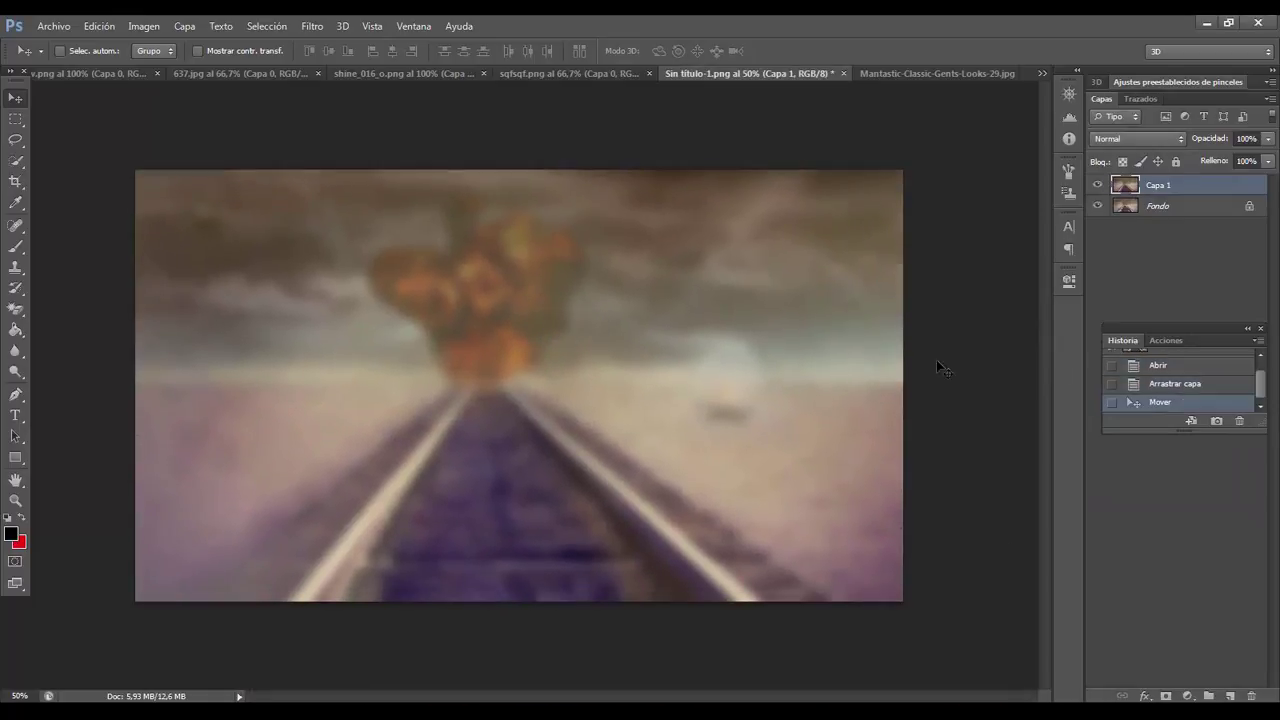
Step: Lower the blurred Capa 1 layer's opacity to 70%
left_click(1210, 51)
left_click(1229, 213)
left_click(1267, 139)
left_click_drag(1251, 165, 1258, 166)
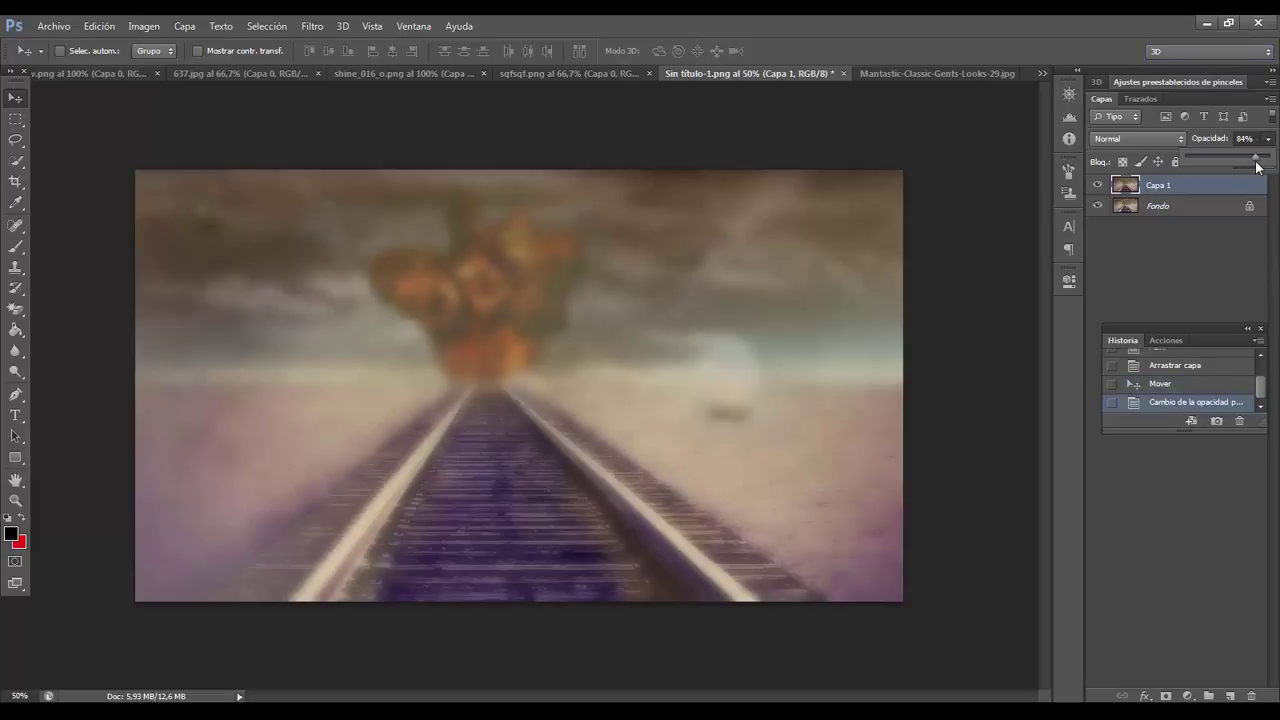
left_click(15, 308)
Step: Set a soft ~114 px eraser brush and erase blur over the lower-left tracks
left_click(110, 306)
left_click(83, 52)
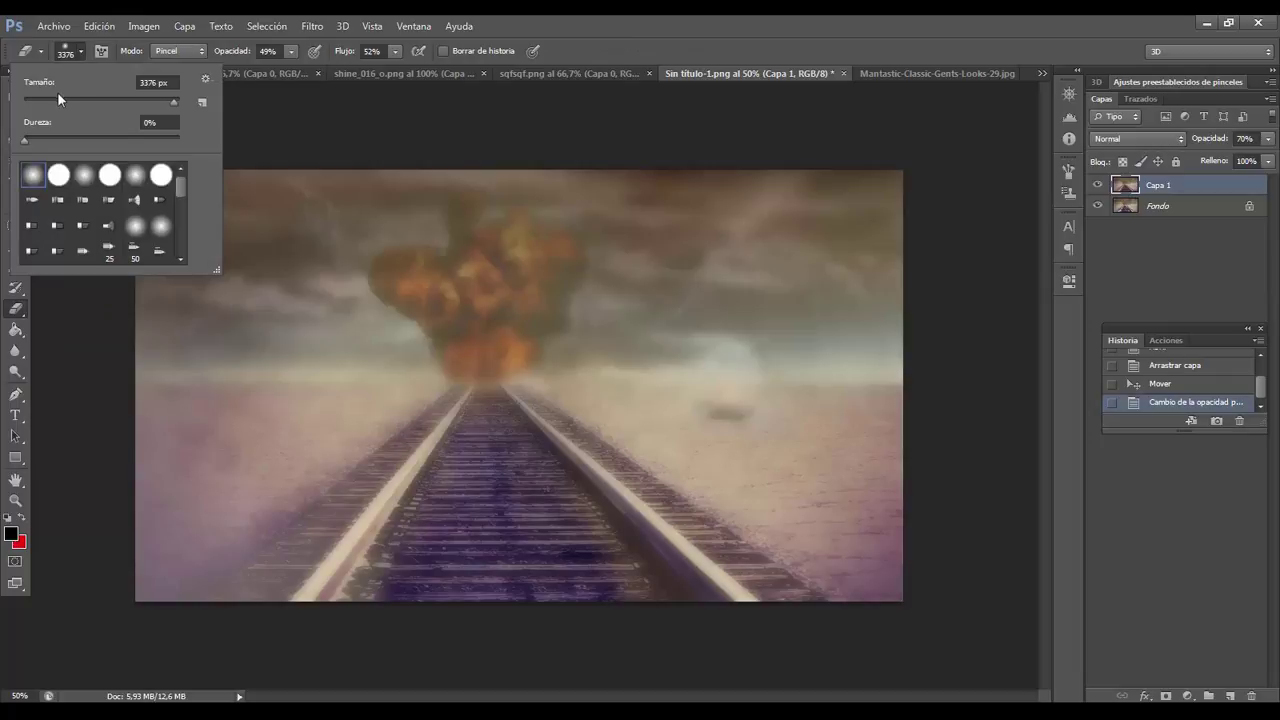
left_click(68, 101)
key("bracketright")
key("bracketright")
key("bracketright")
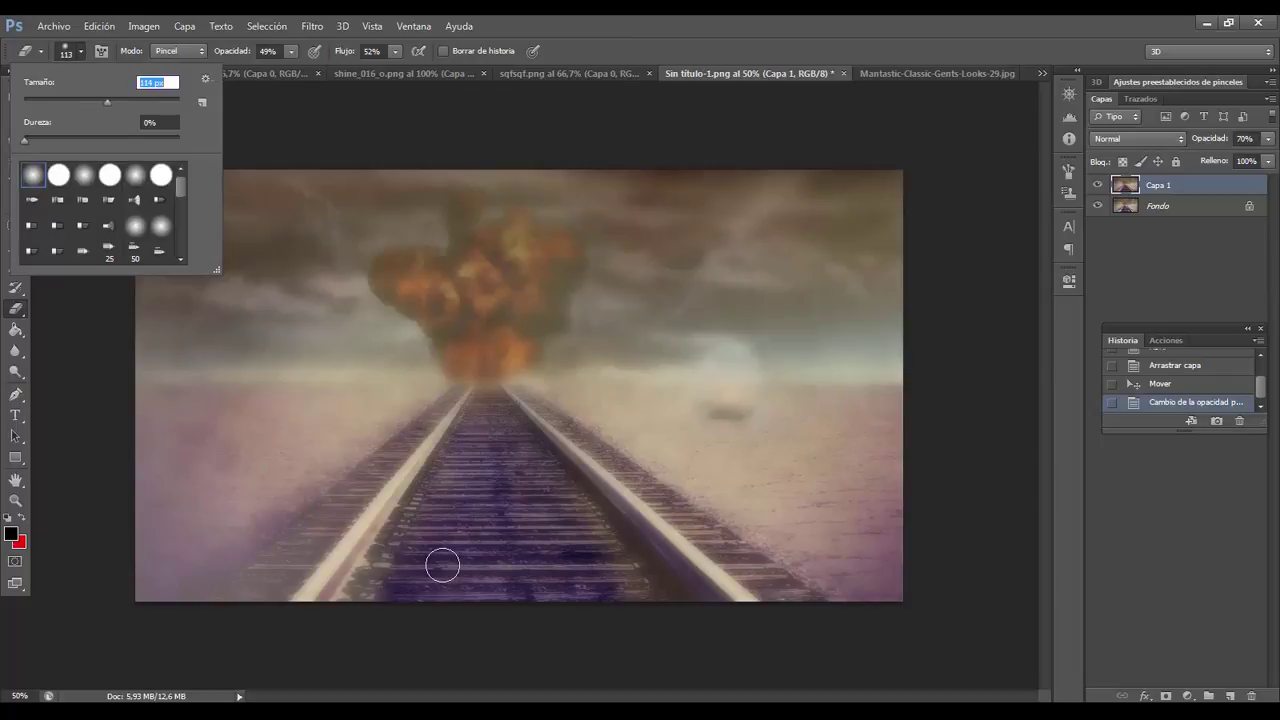
left_click(441, 567)
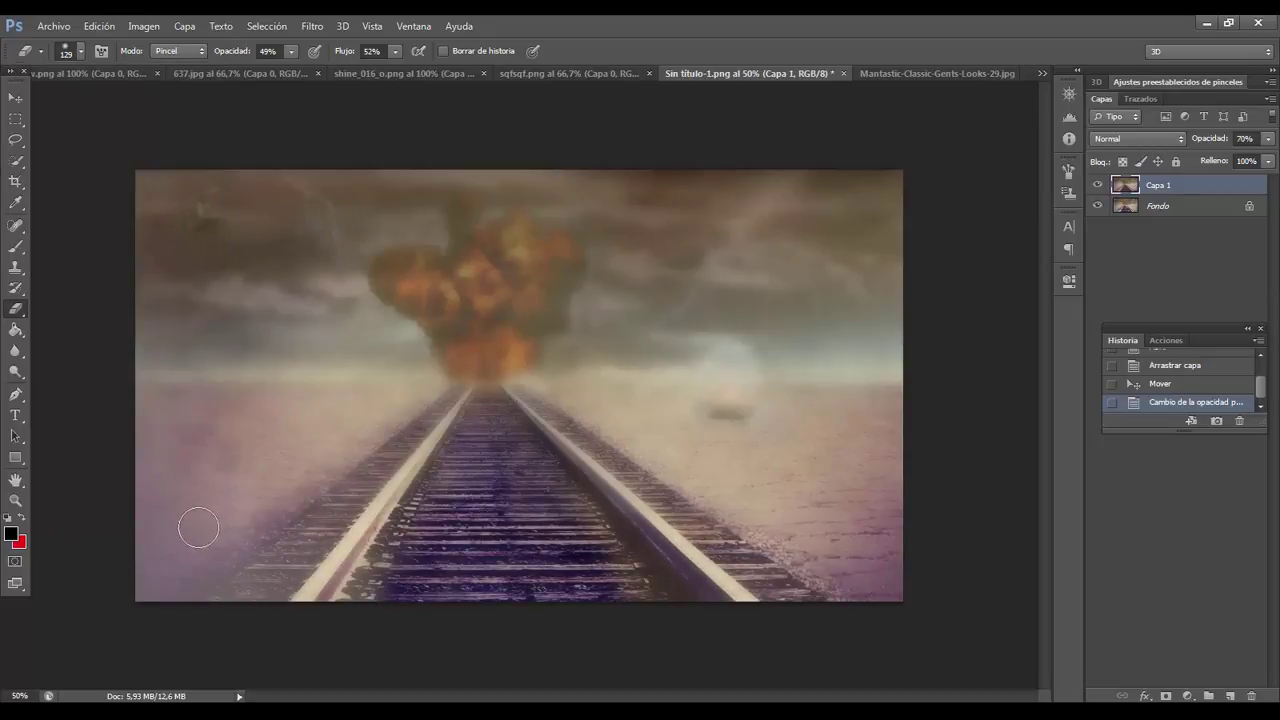
left_click_drag(197, 528, 142, 498)
left_click_drag(807, 586, 498, 514)
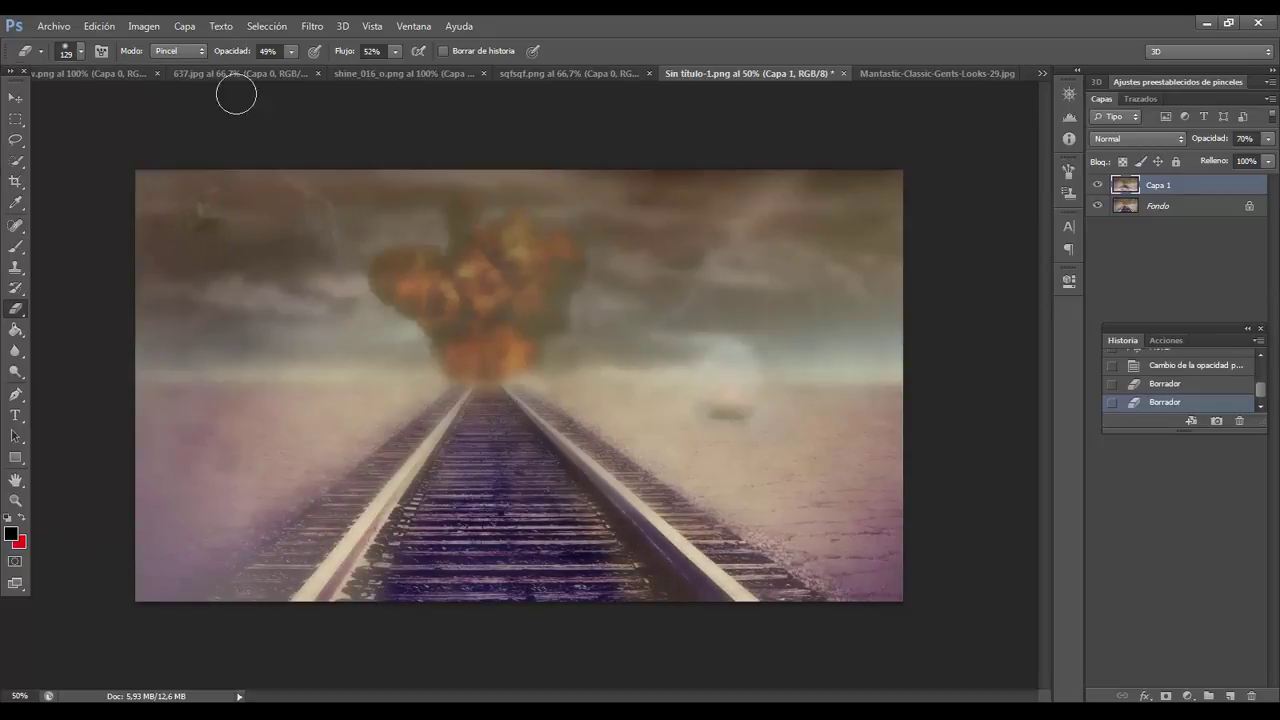
Step: Raise the eraser to 85% opacity and 75% flow, then erase the middle tracks
left_click(289, 52)
left_click(322, 72)
left_click(395, 51)
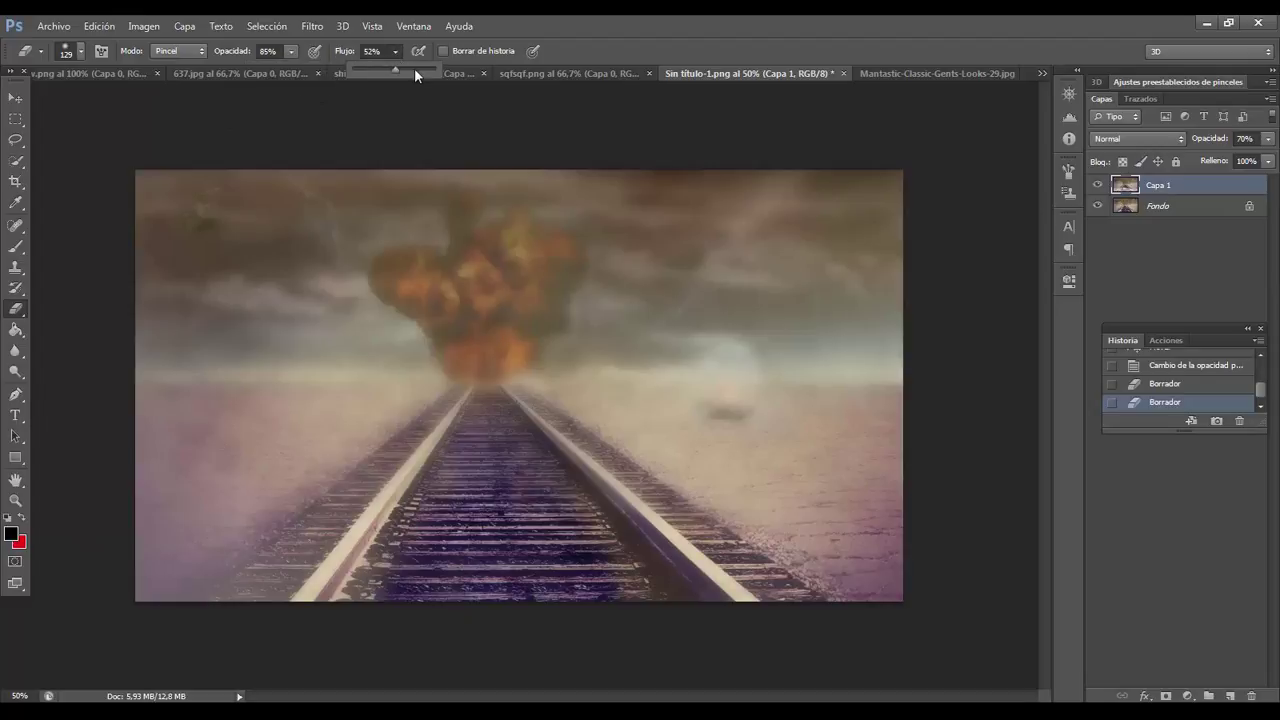
left_click(414, 68)
mouse_move(557, 601)
left_mouse_down()
mouse_move(480, 523)
mouse_move(514, 474)
left_mouse_up()
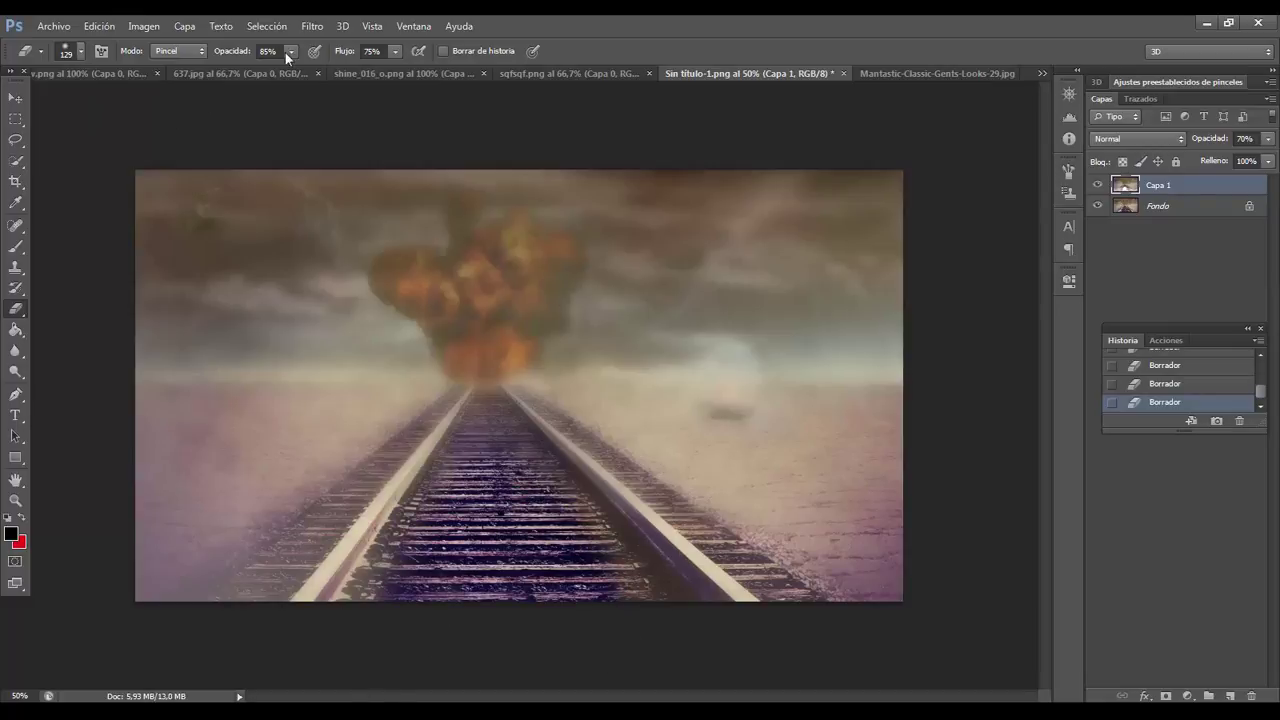
Step: Lower the eraser to 31% opacity and 49% flow for softer erasing
left_click_drag(288, 51, 249, 66)
left_click(395, 51)
left_click_drag(395, 69, 374, 69)
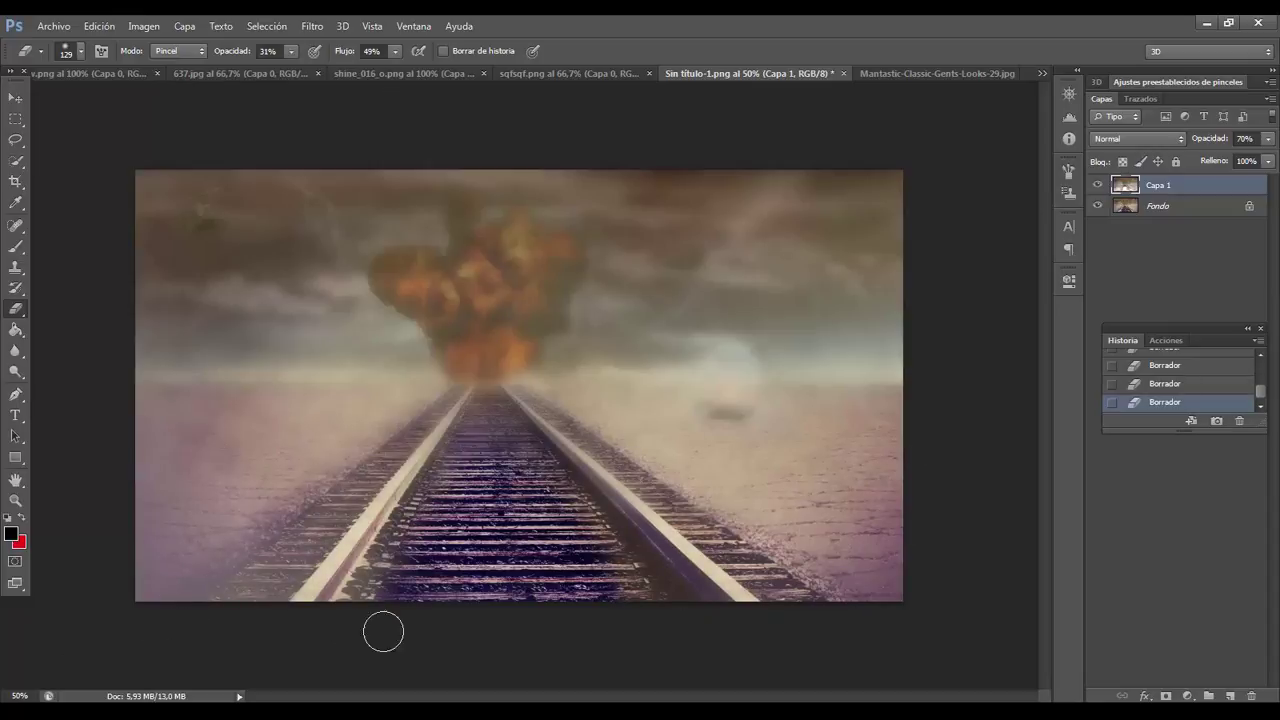
left_click(15, 97)
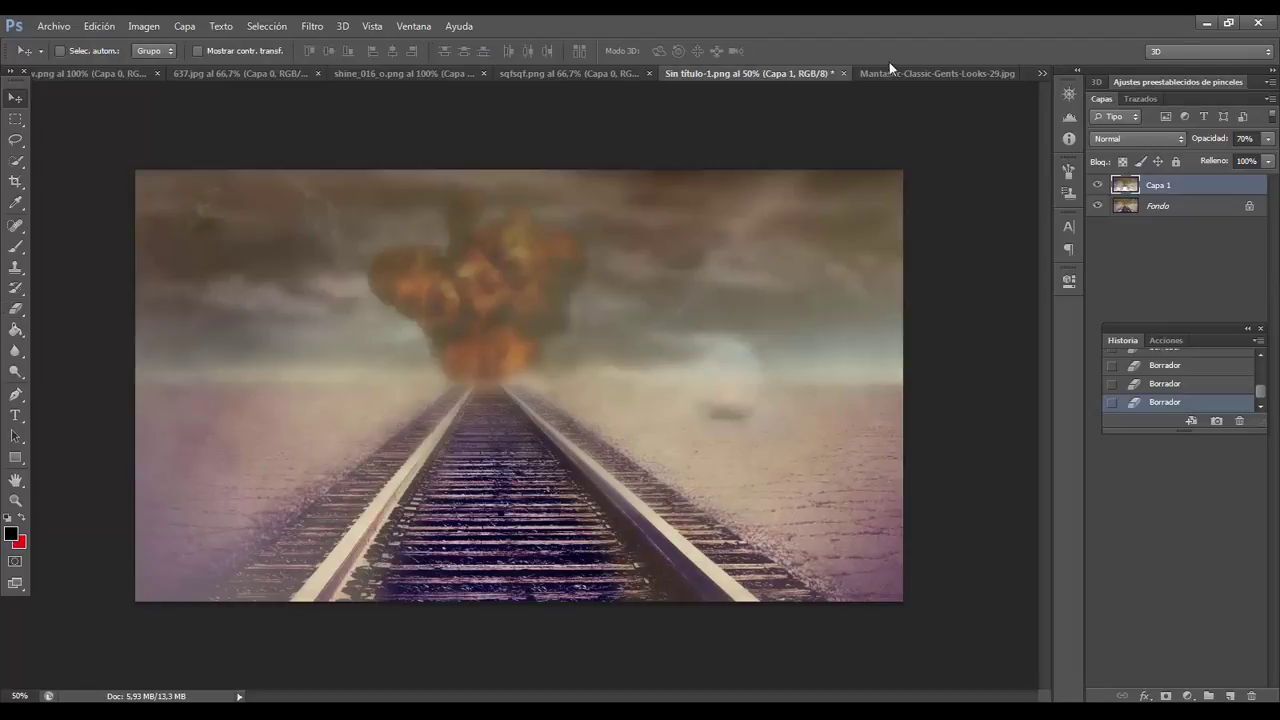
left_click(889, 72)
Step: Zoom to 200% on the suited man's shoes and bag
left_click(15, 500)
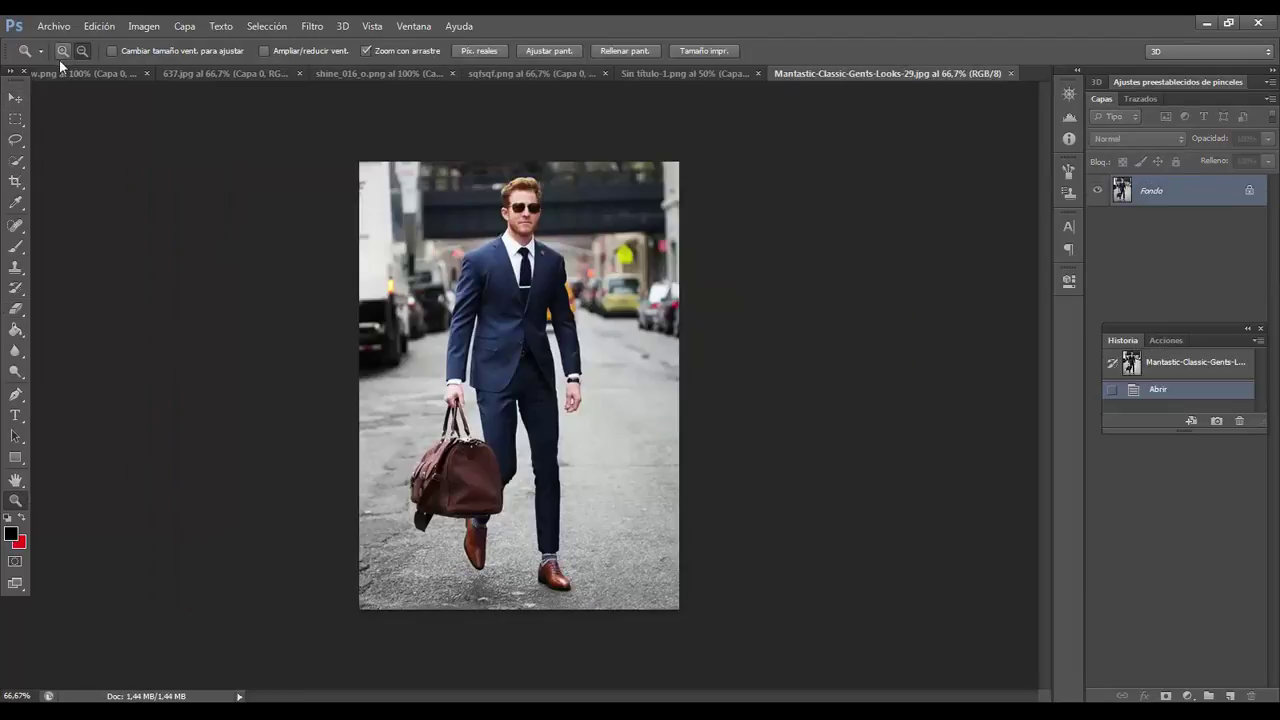
left_click(580, 534)
left_click(457, 534)
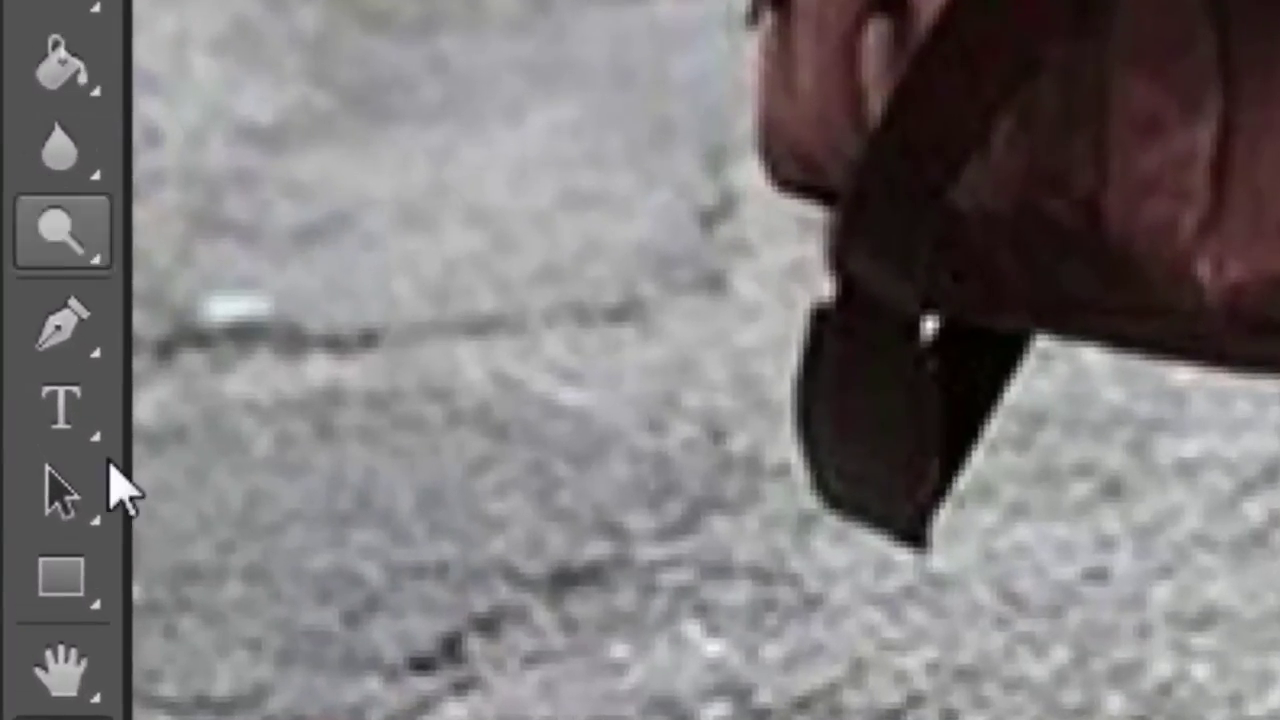
Step: Start a pen path at the shoe tip, tracing the shoe's lower edge
left_click(62, 325)
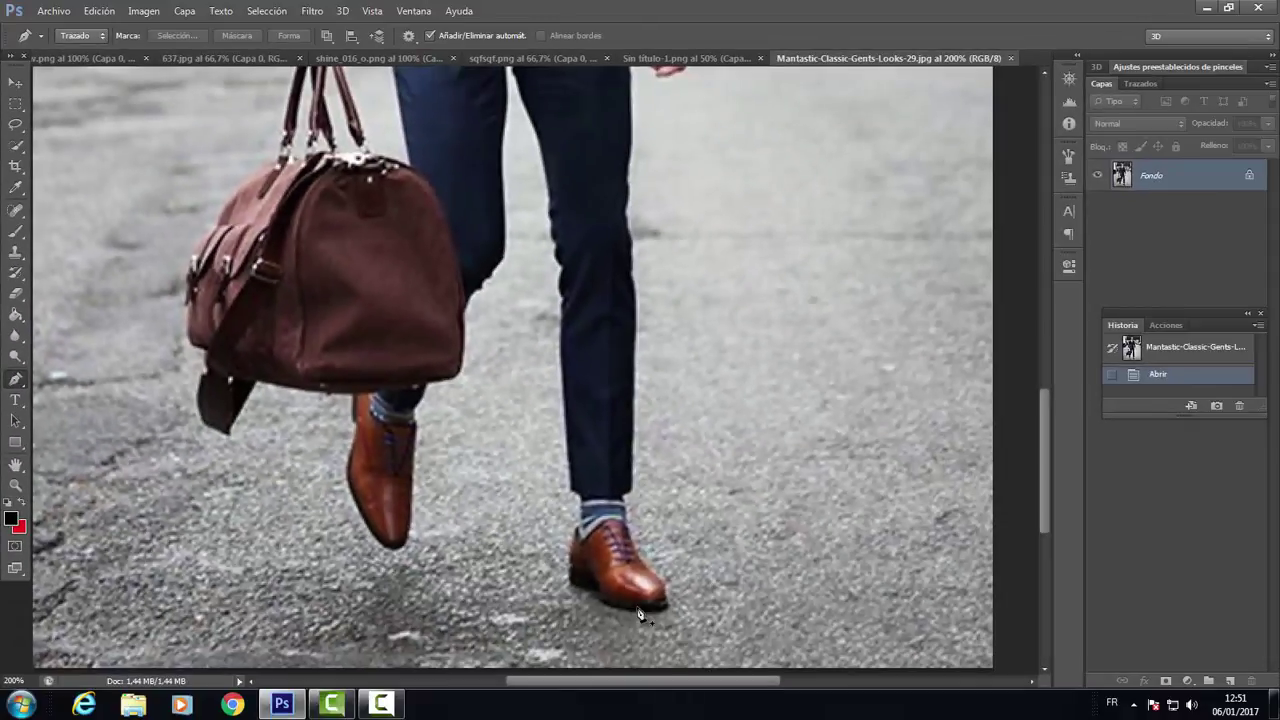
left_click(635, 611)
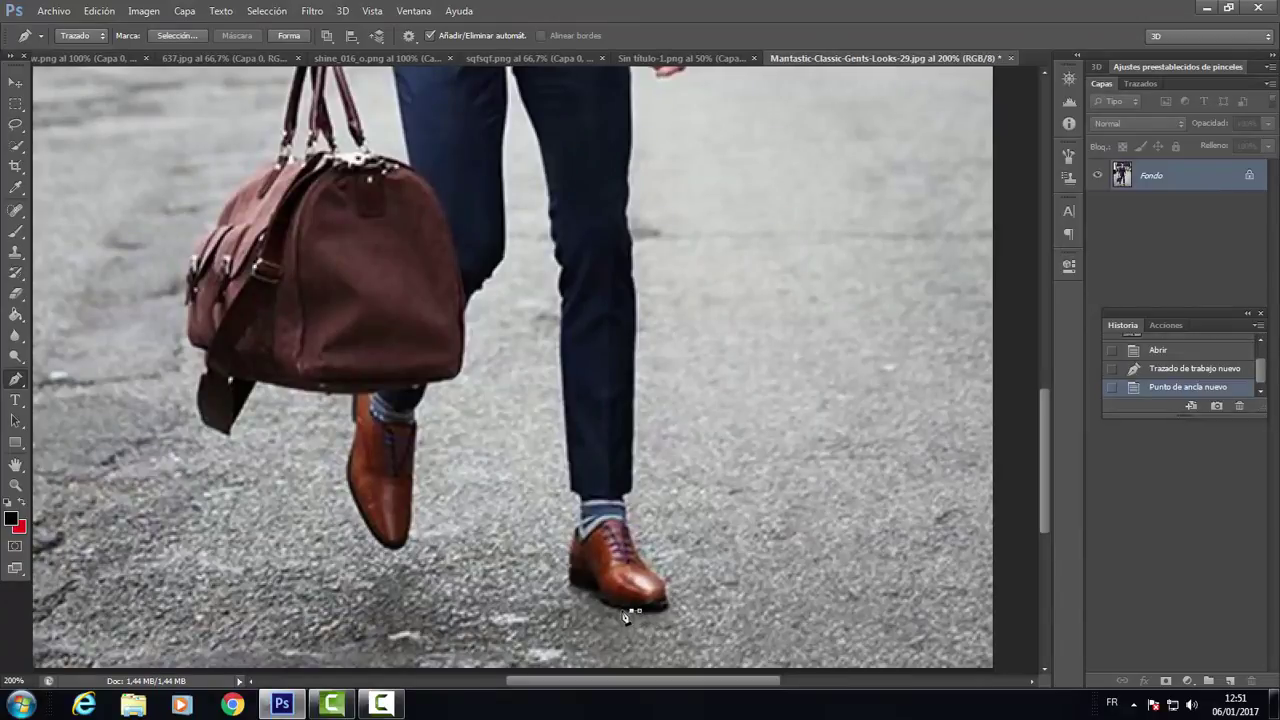
left_click(620, 612)
left_click(612, 611)
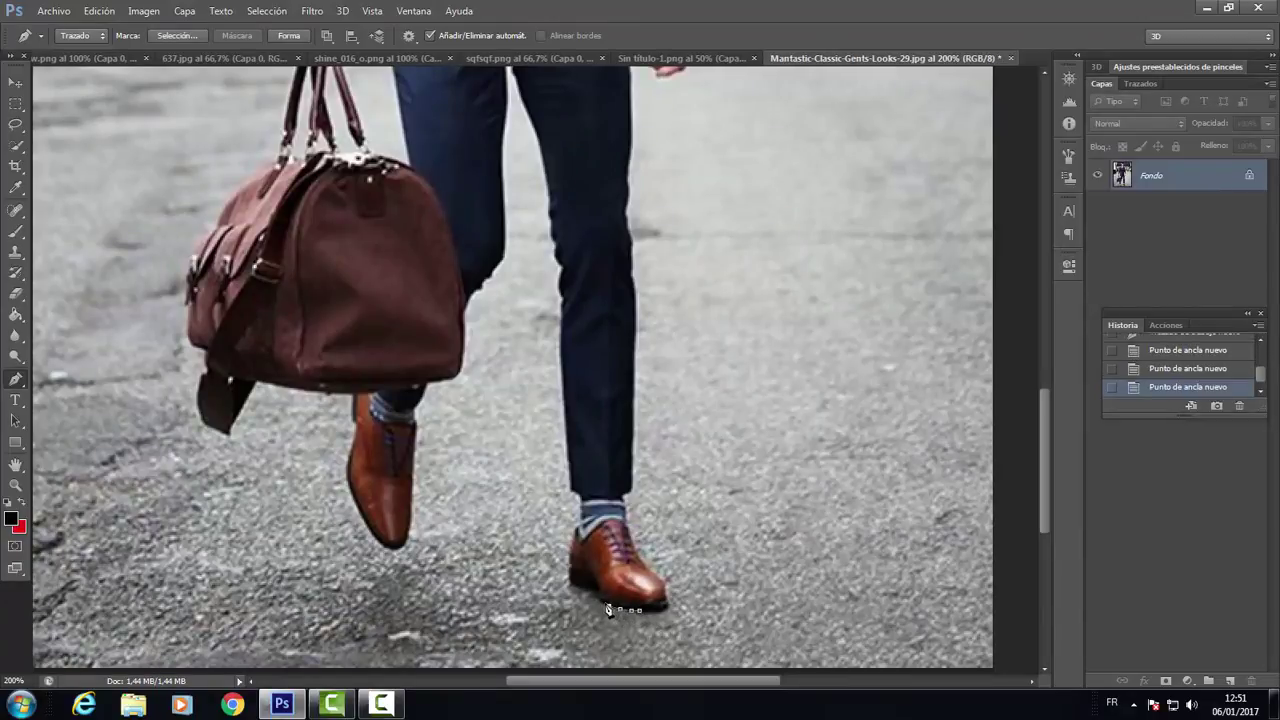
left_click(574, 590)
scroll(582, 528, "up", 1)
scroll(558, 580, "up", 4)
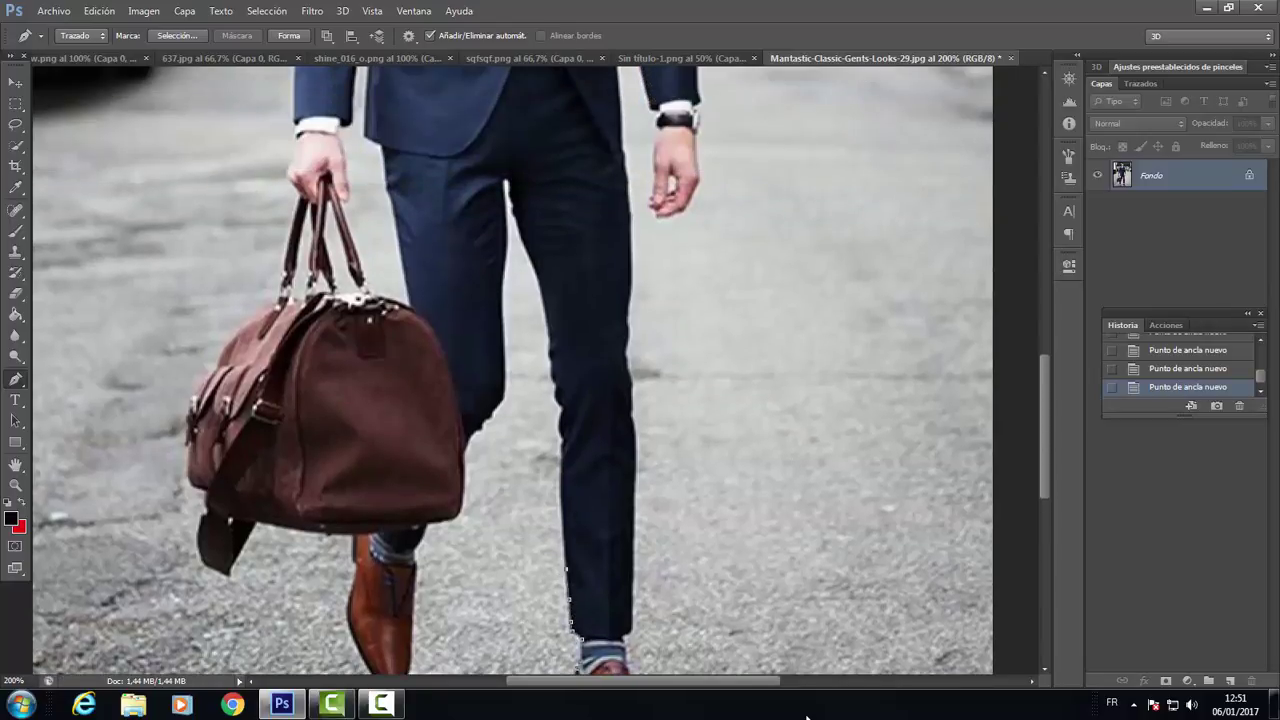
scroll(766, 609, "up", 1)
scroll(766, 609, "up", 1)
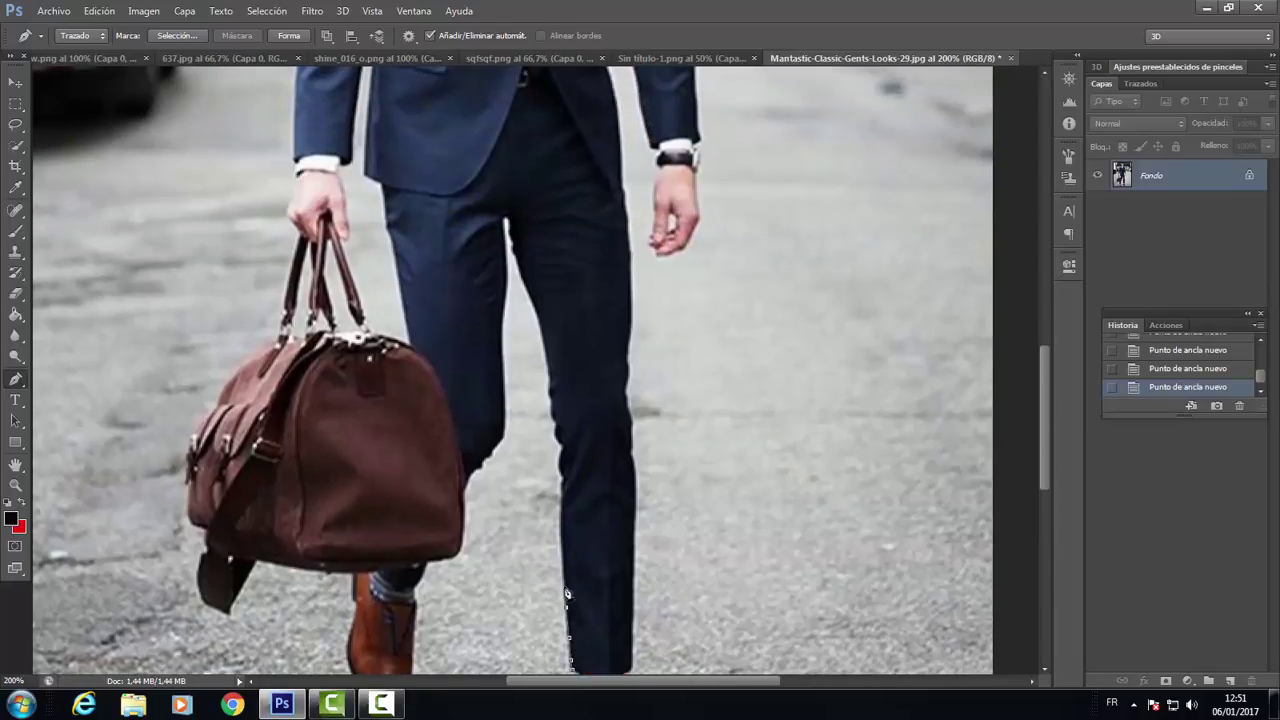
Step: Extend the pen path up the trouser leg's edge
left_click(562, 480)
left_click(558, 452)
scroll(557, 516, "up", 3)
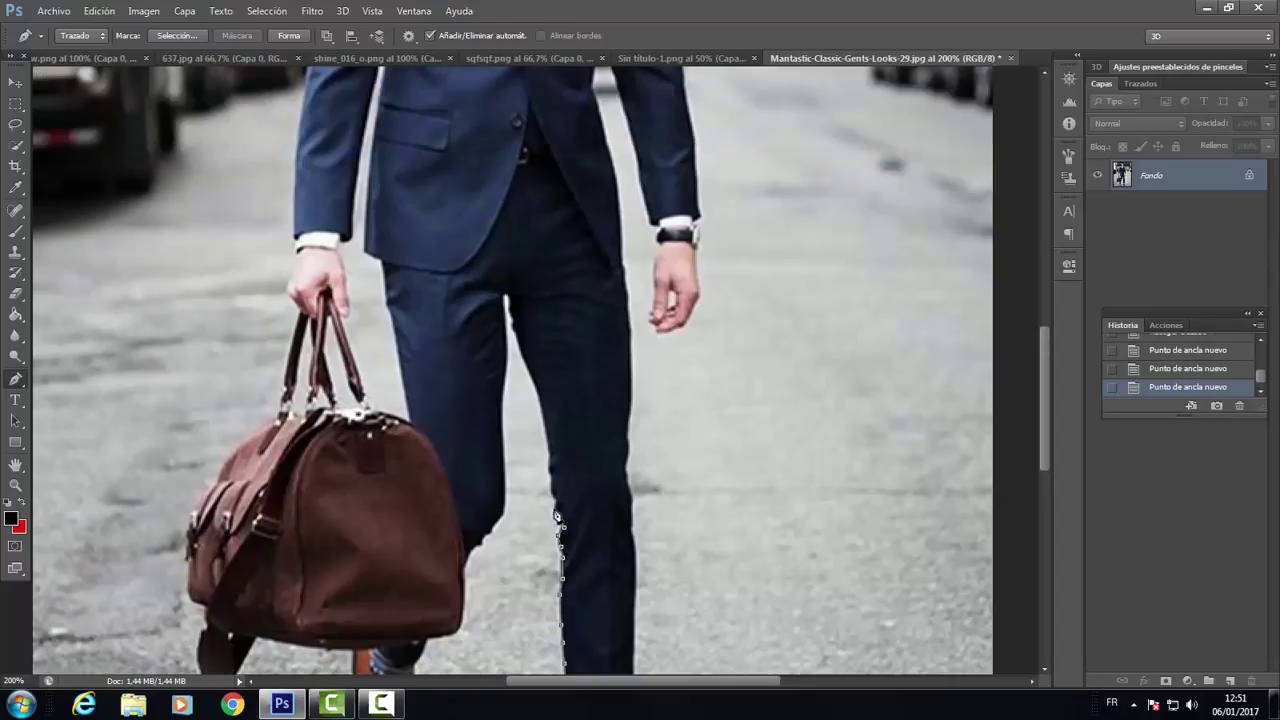
left_click(549, 463)
scroll(549, 463, "up", 1)
left_click(545, 437)
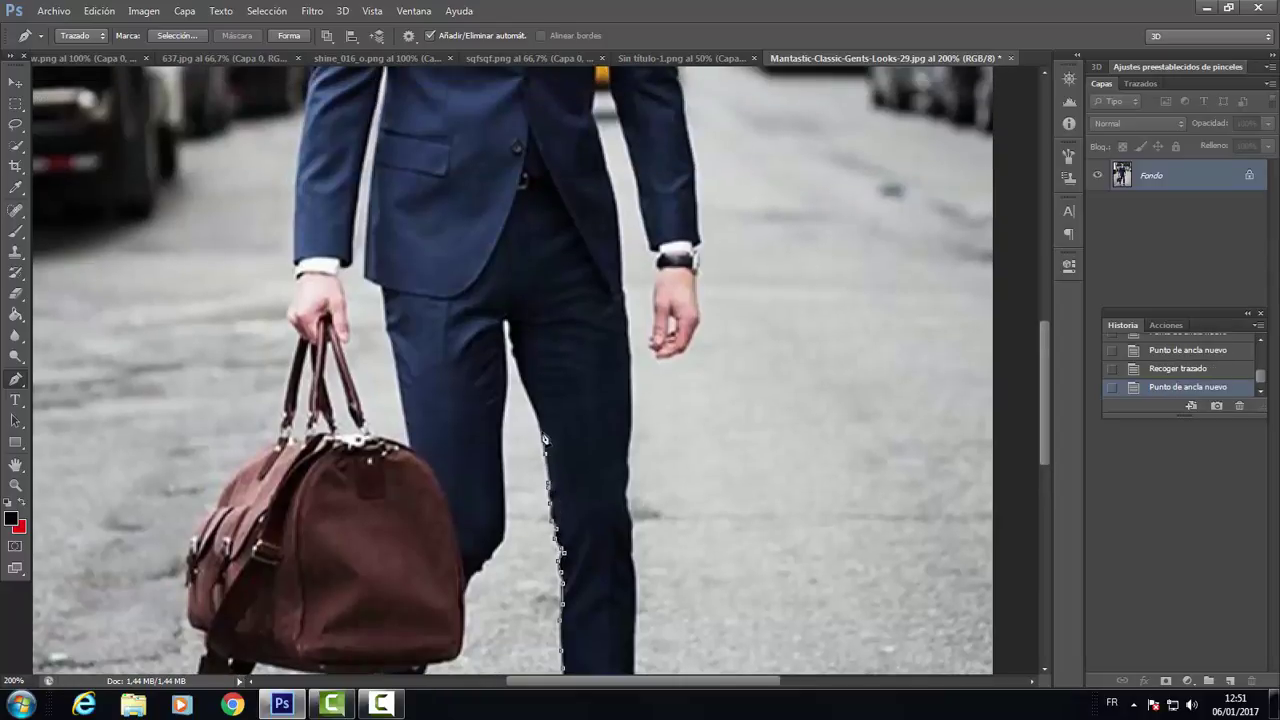
left_click(537, 412)
left_click(524, 380)
left_click(515, 360)
scroll(515, 360, "up", 2)
left_click(510, 392)
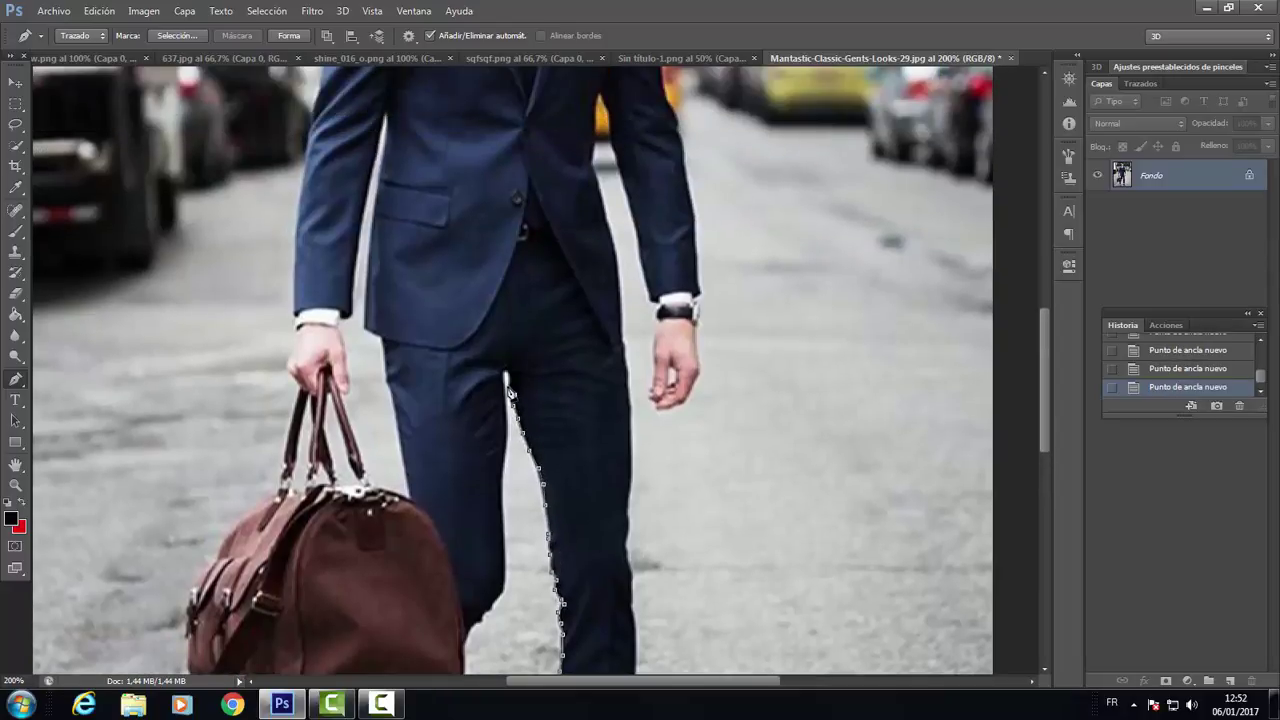
Step: Continue the path along the trouser's left edge and up the bag's left side
scroll(504, 512, "down", 2)
left_click(507, 502)
scroll(508, 495, "down", 2)
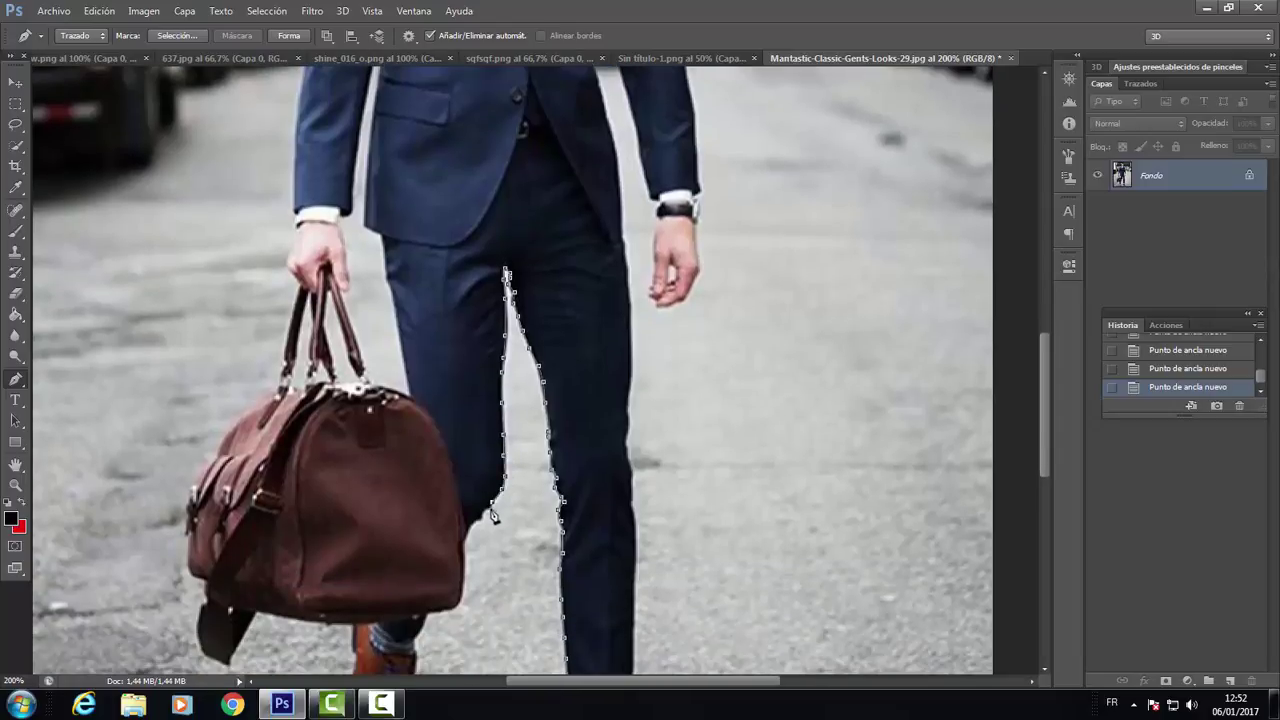
scroll(465, 553, "down", 1)
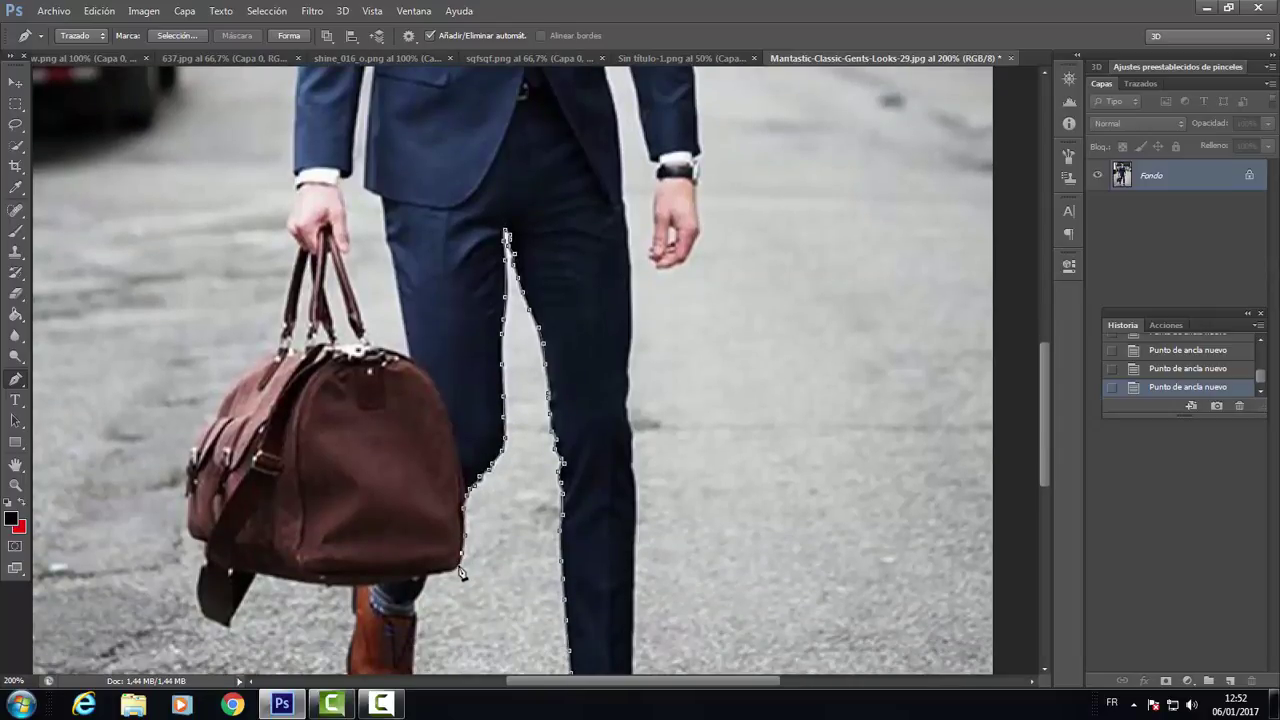
scroll(435, 580, "down", 3)
scroll(425, 455, "down", 1)
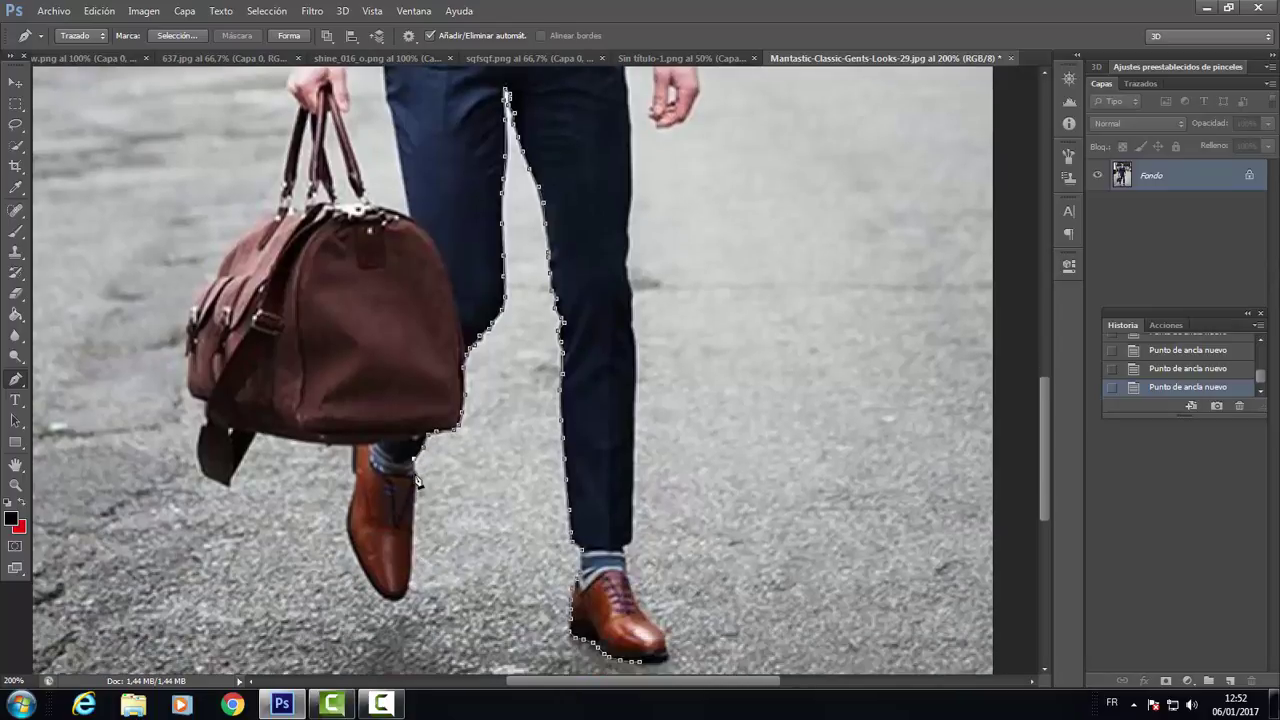
scroll(416, 516, "down", 1)
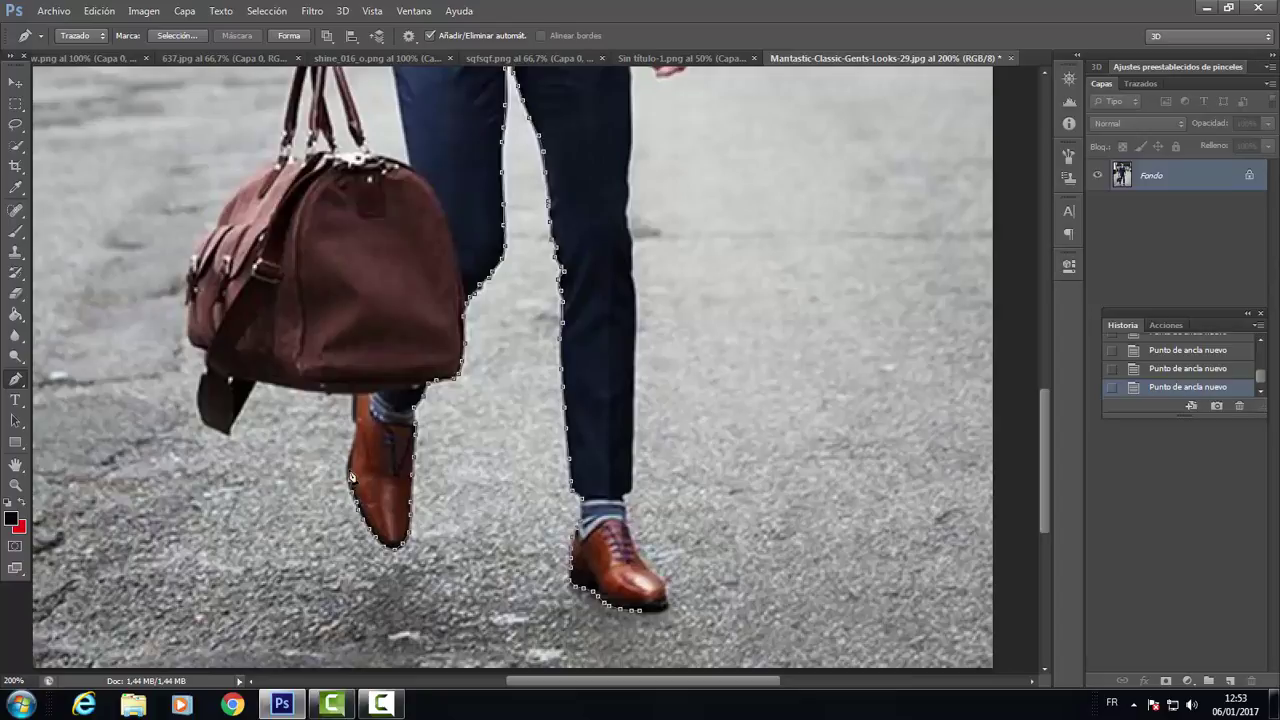
scroll(333, 451, "up", 1)
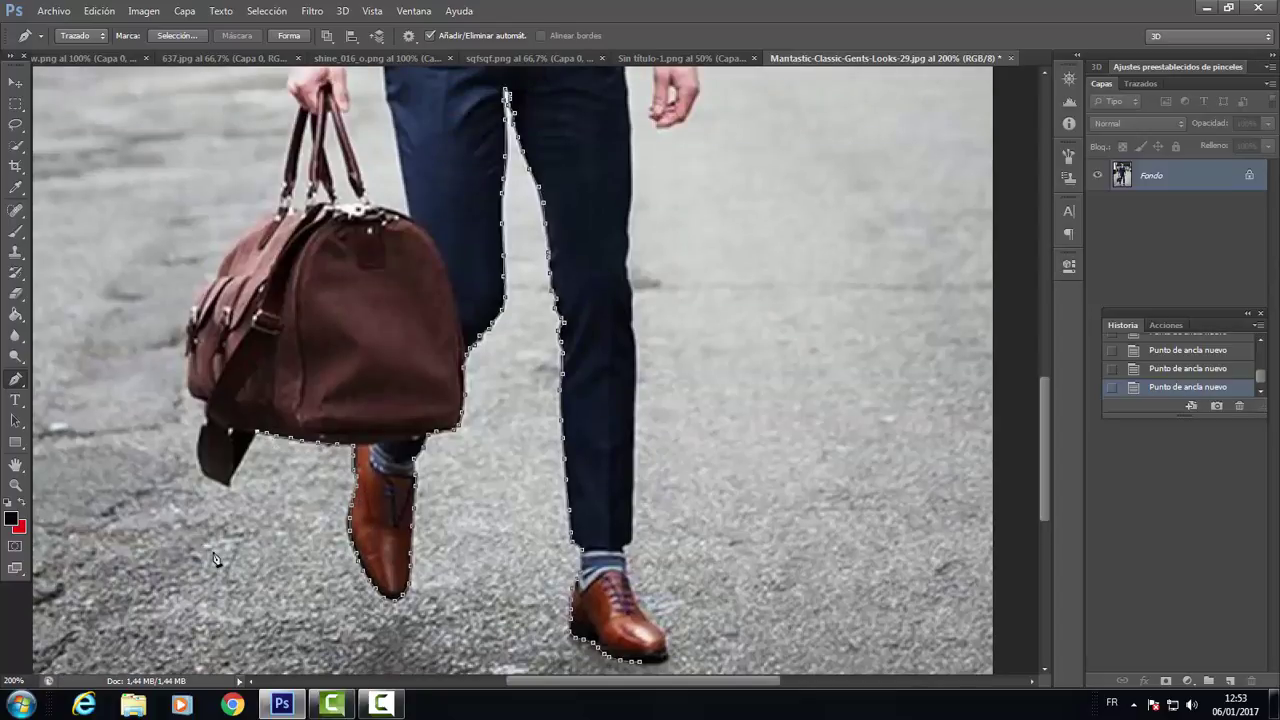
left_click(199, 442)
left_click(200, 416)
scroll(190, 382, "up", 2)
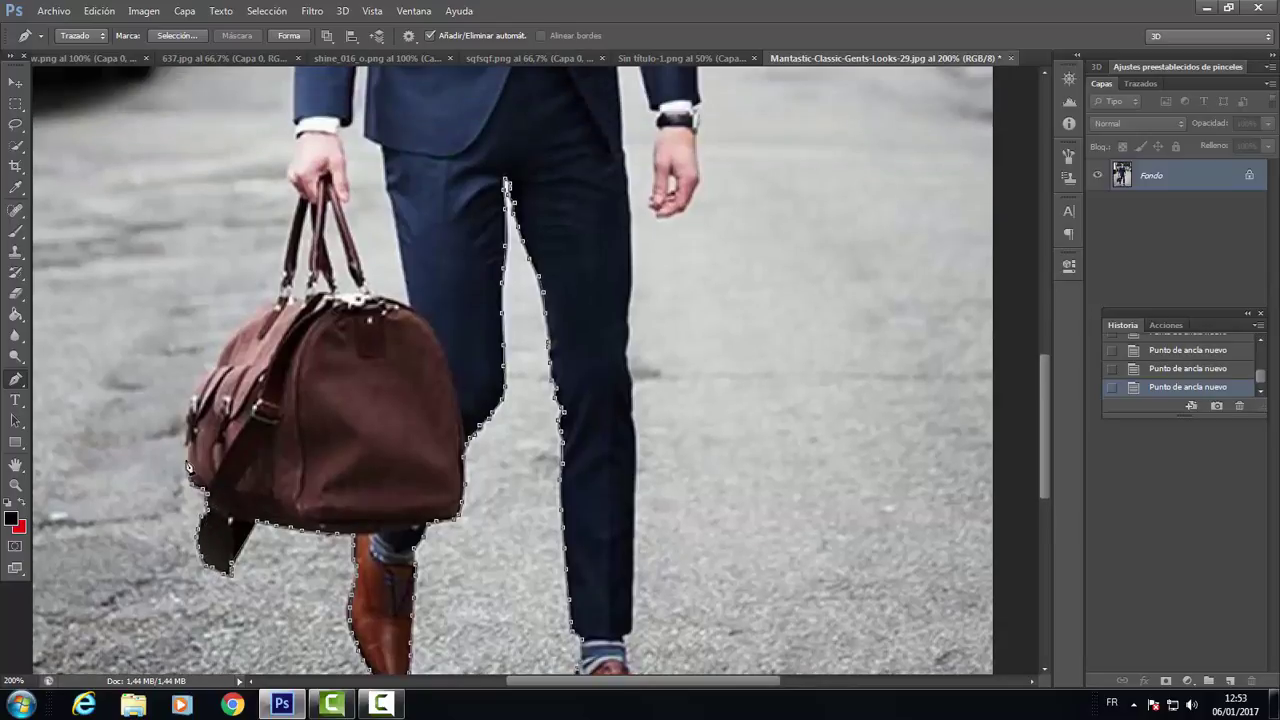
scroll(236, 397, "up", 1)
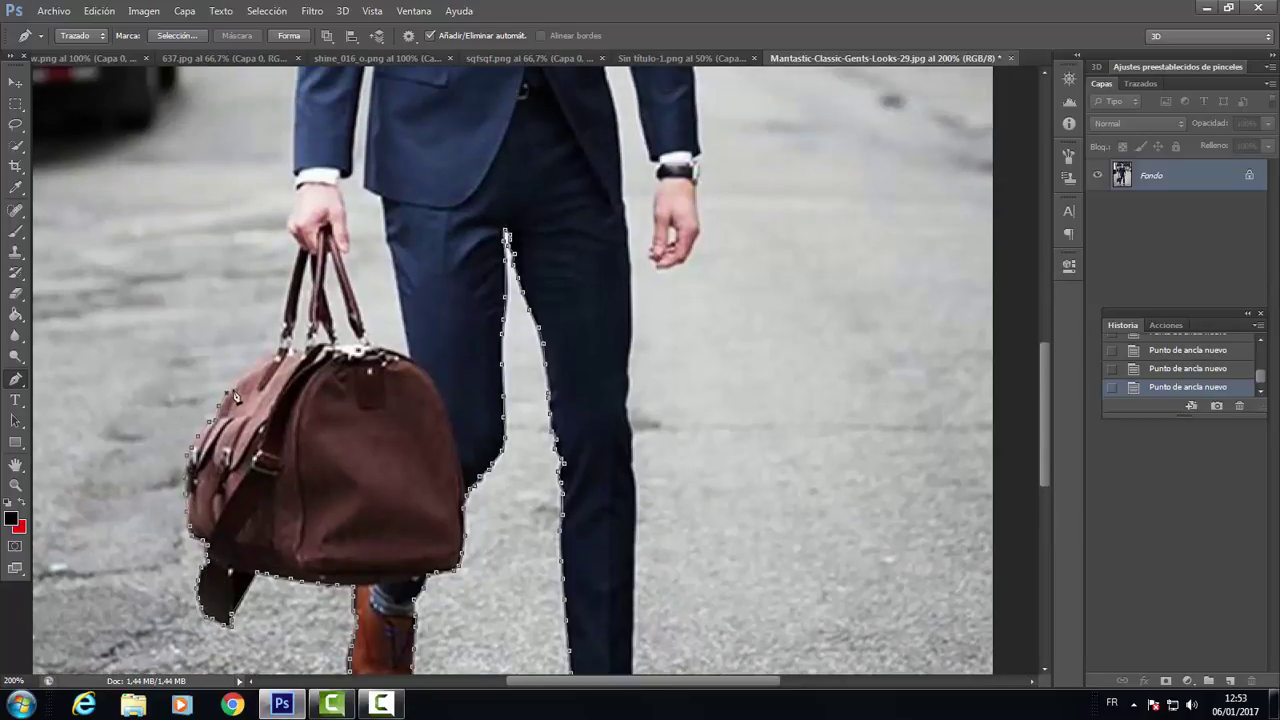
scroll(286, 338, "up", 1)
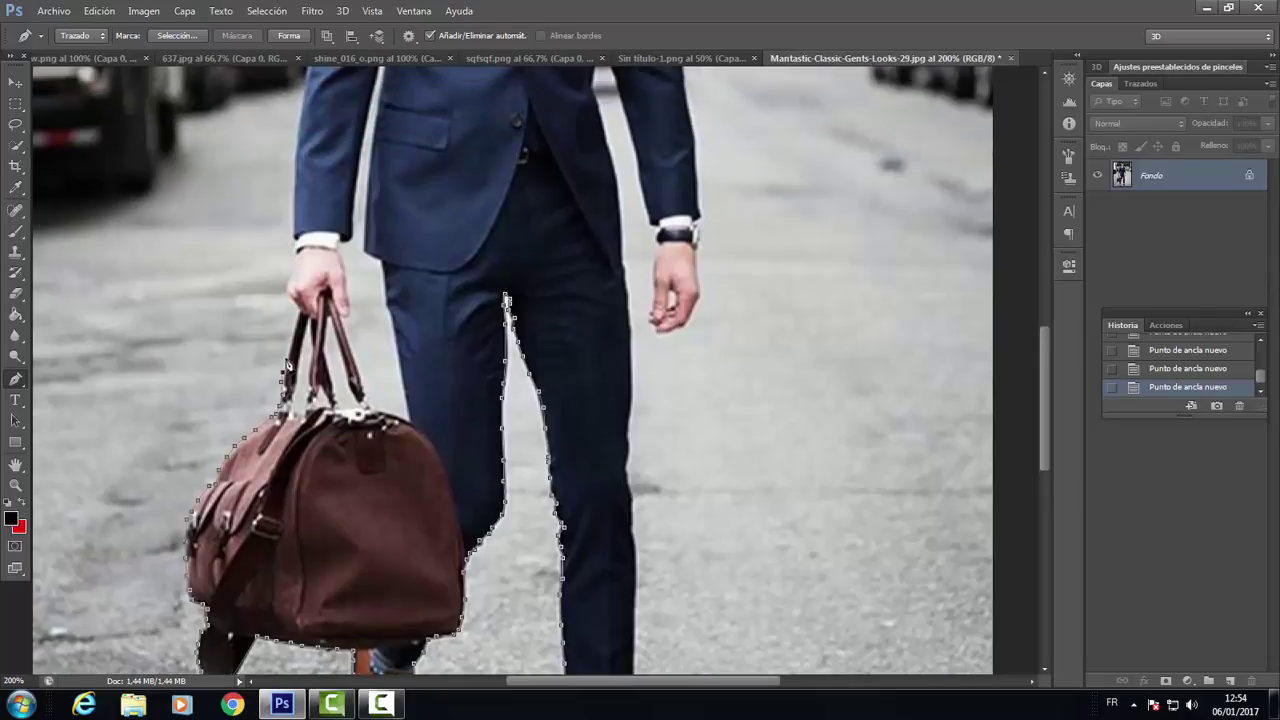
Step: Trace the path up the left sleeve to the shoulder
left_click(290, 288)
left_click(296, 252)
scroll(296, 250, "up", 1)
scroll(298, 245, "up", 1)
scroll(305, 245, "up", 1)
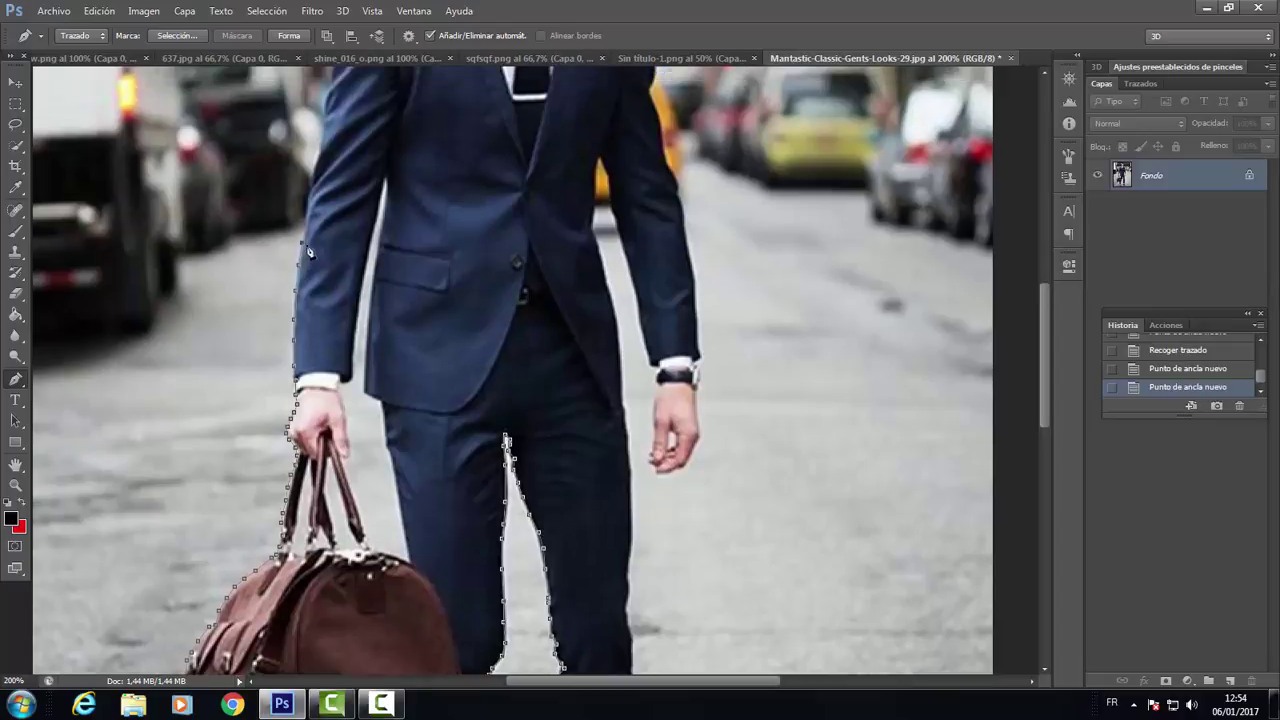
left_click(307, 256)
scroll(318, 204, "up", 3)
left_click(326, 318)
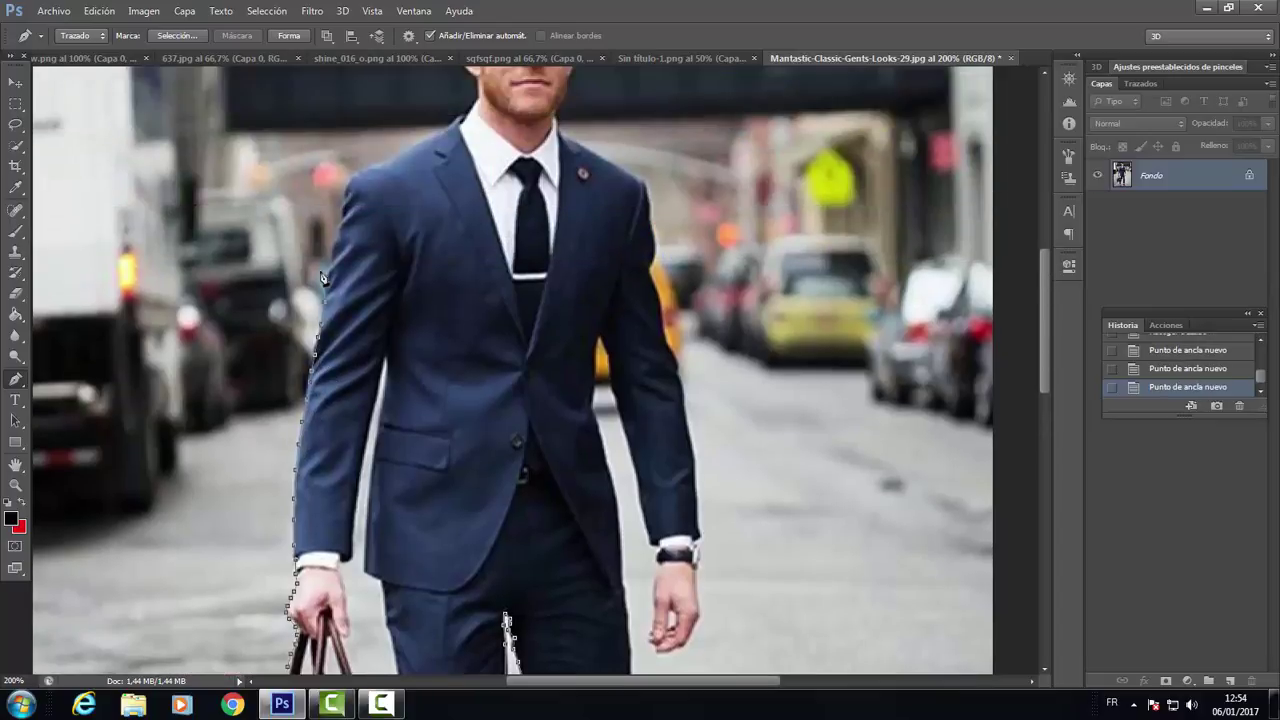
left_click(332, 276)
left_click(341, 240)
scroll(418, 383, "up", 1)
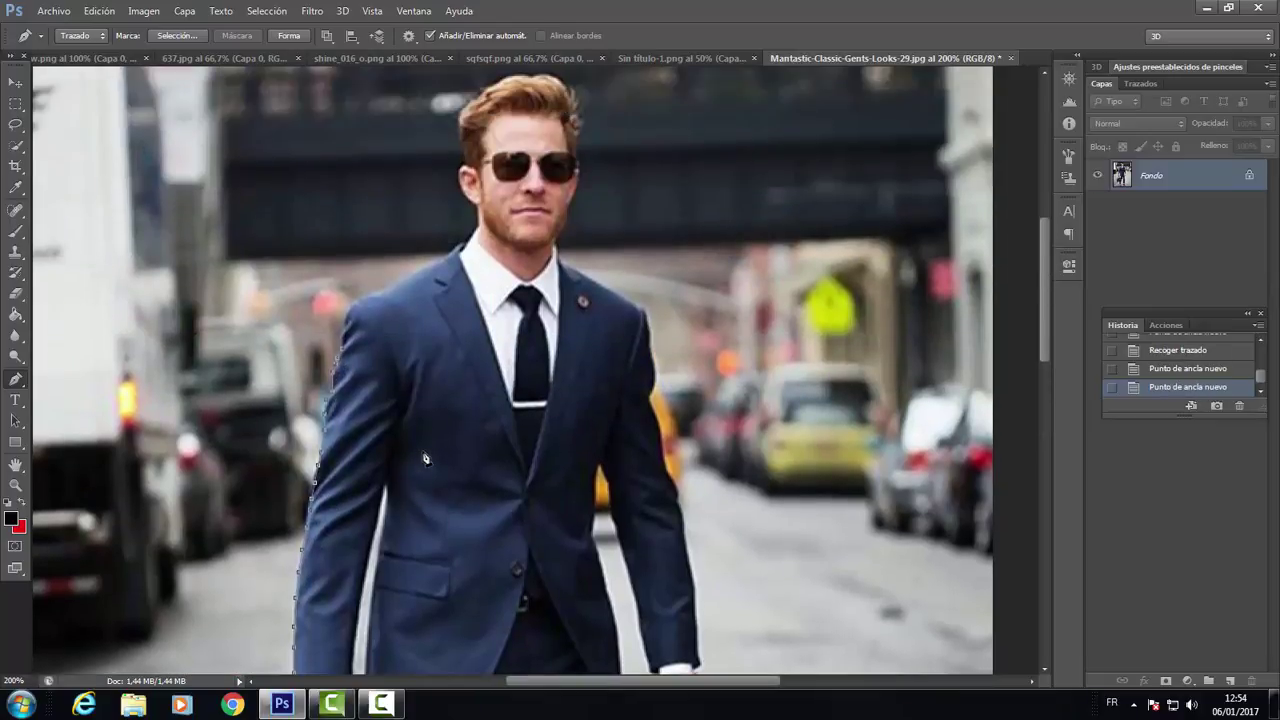
left_click(344, 331)
scroll(481, 216, "up", 1)
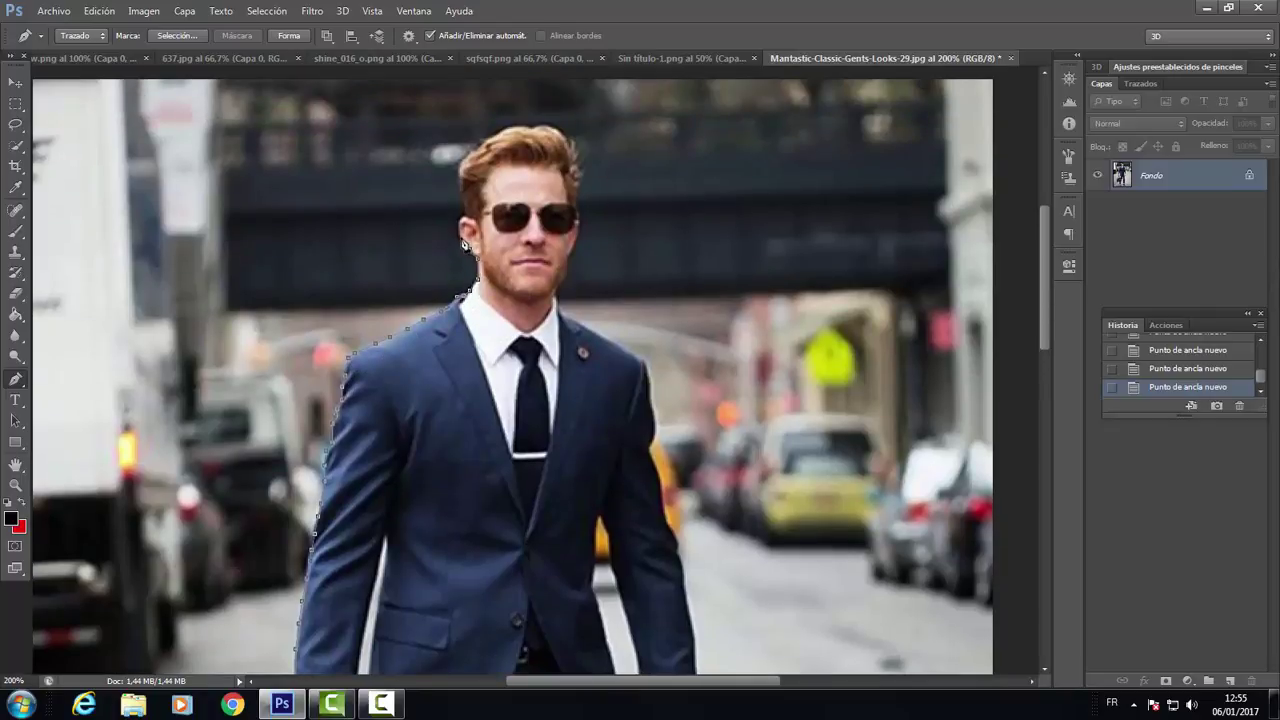
Step: Zoom in to 400% on the man's head and remove the stray path points
left_click_drag(400, 330, 367, 413)
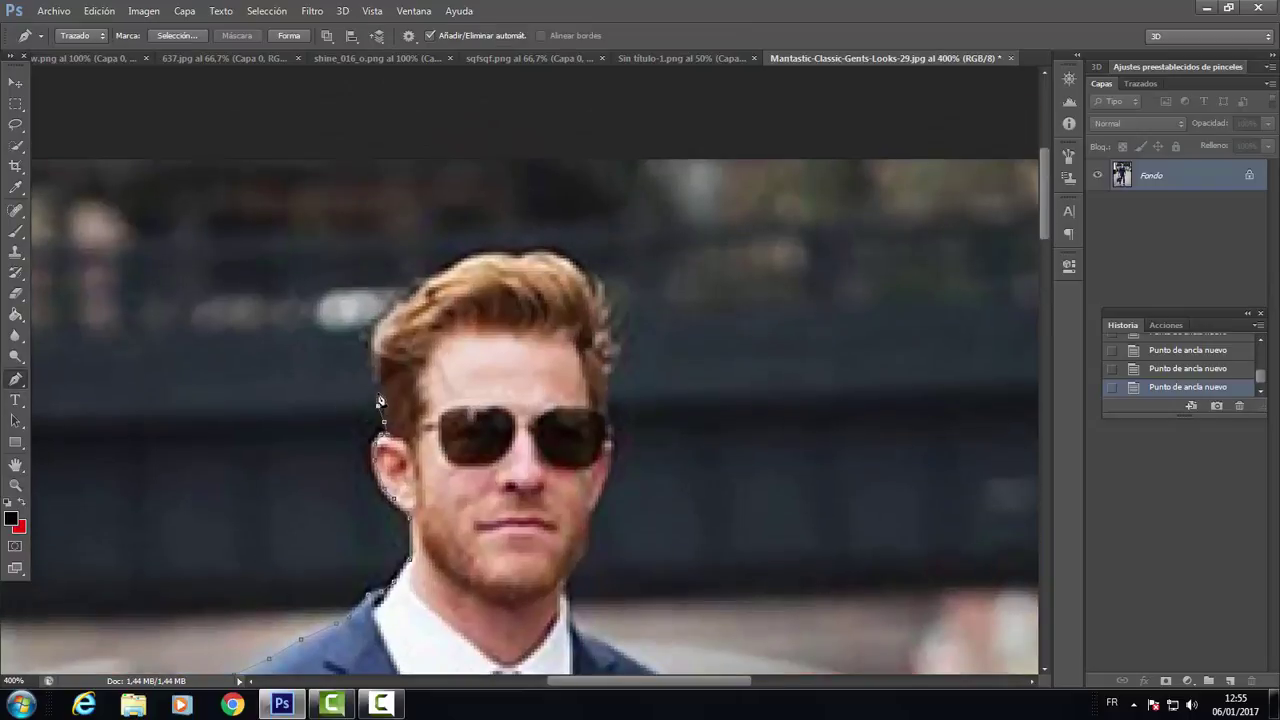
key("ctrl+z")
left_click(381, 358)
left_click(381, 358)
left_click(374, 349)
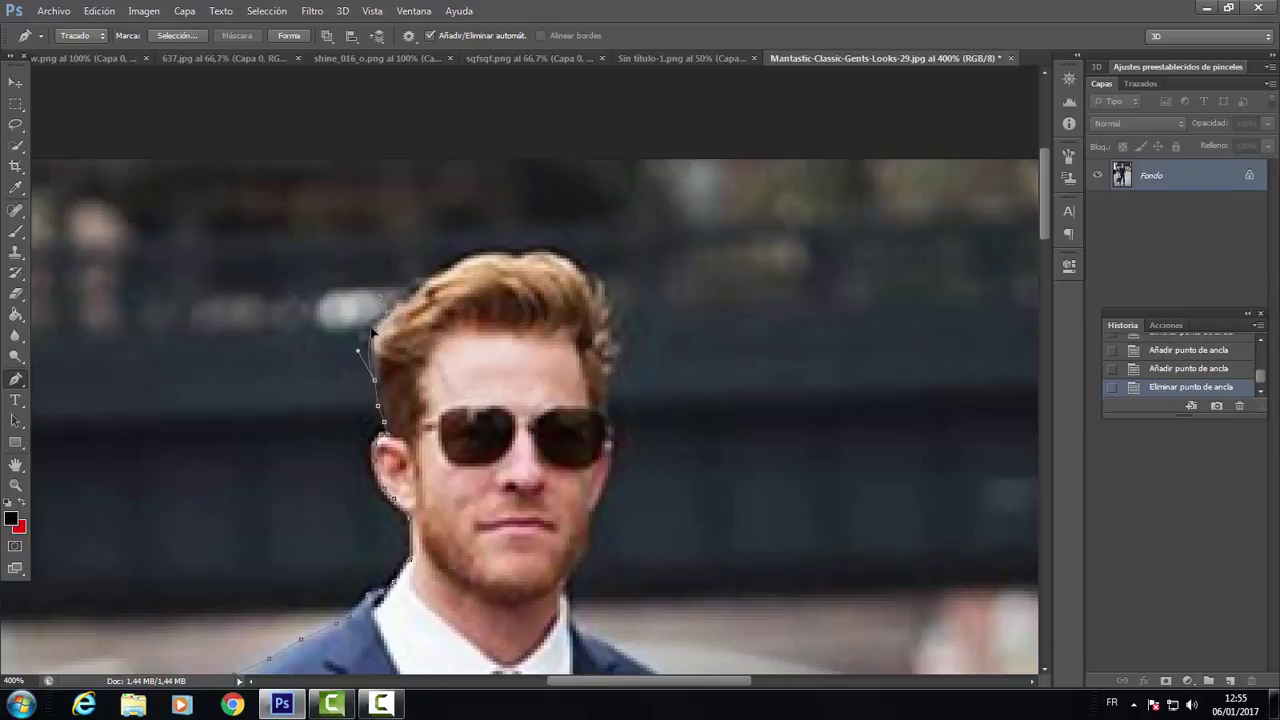
Step: Trace Pen anchors over the top of the hair, past the glasses, down the face
left_click(408, 307)
left_click(432, 272)
left_click(470, 257)
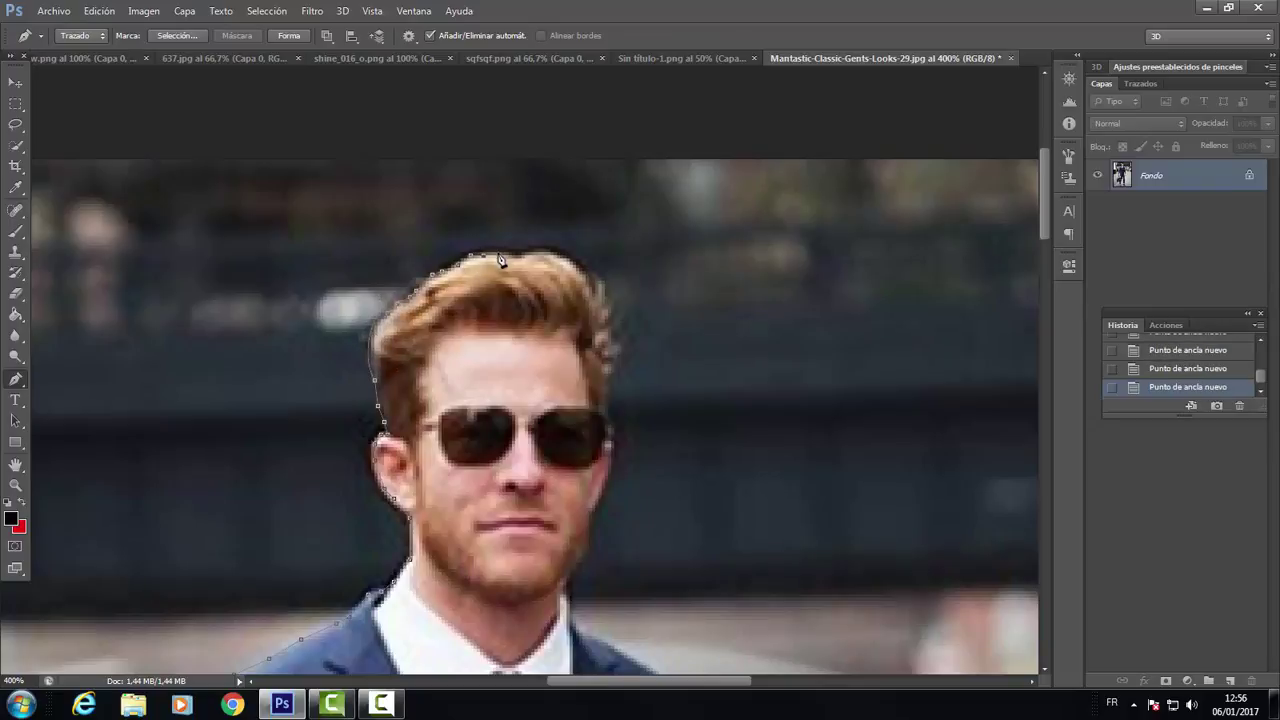
scroll(792, 487, "down", 1)
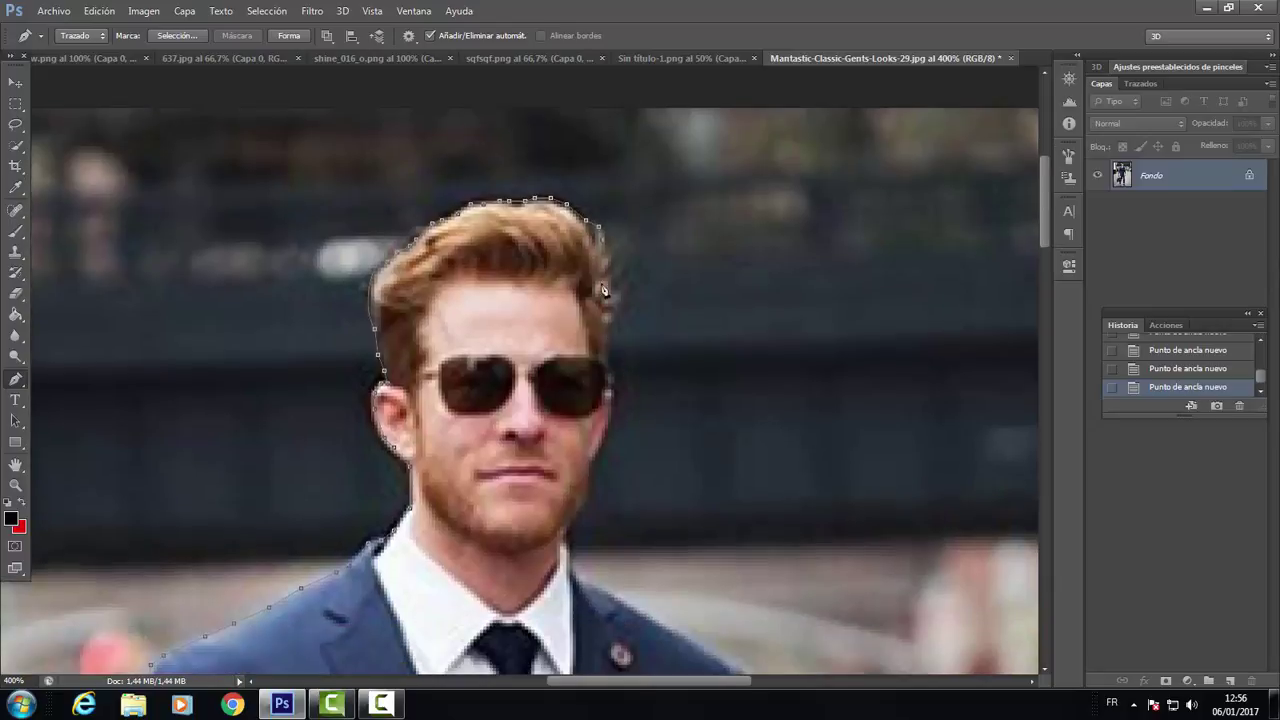
left_click(608, 361)
scroll(633, 337, "down", 1)
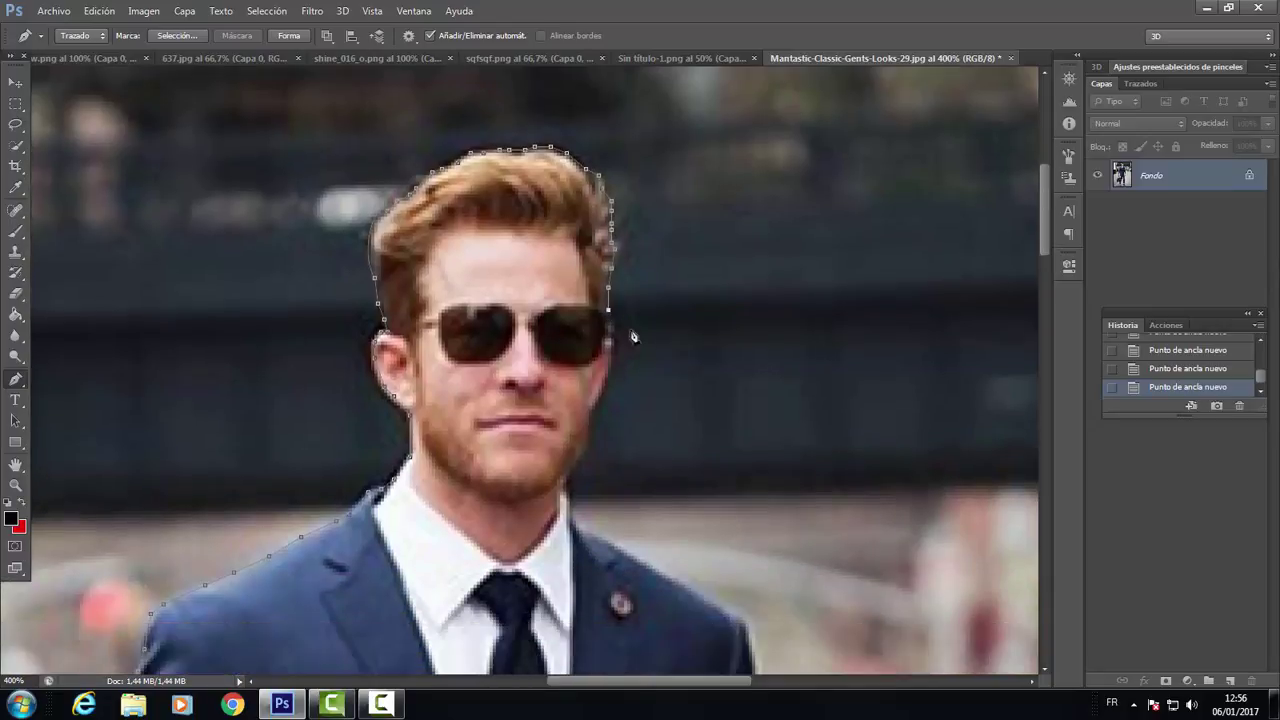
left_click(570, 471)
scroll(561, 458, "down", 1)
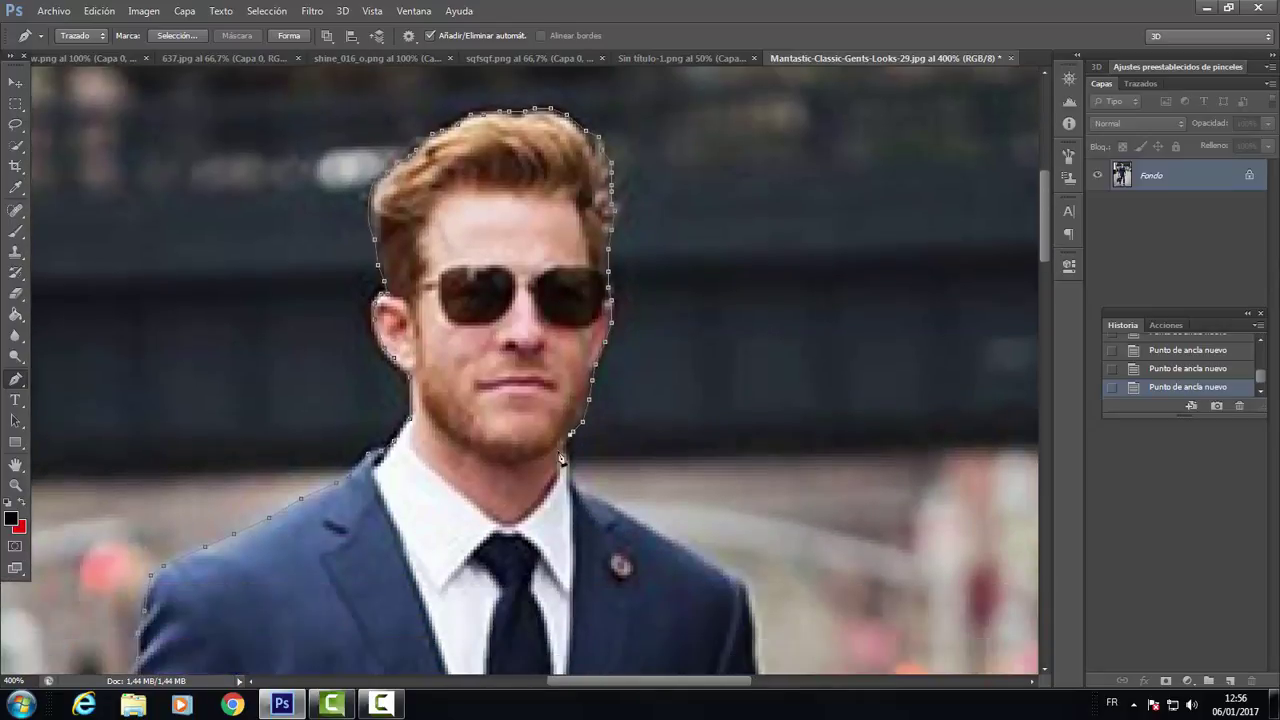
Step: Continue the Pen path along the suit's right shoulder and edge
left_click(740, 579)
scroll(740, 579, "down", 2)
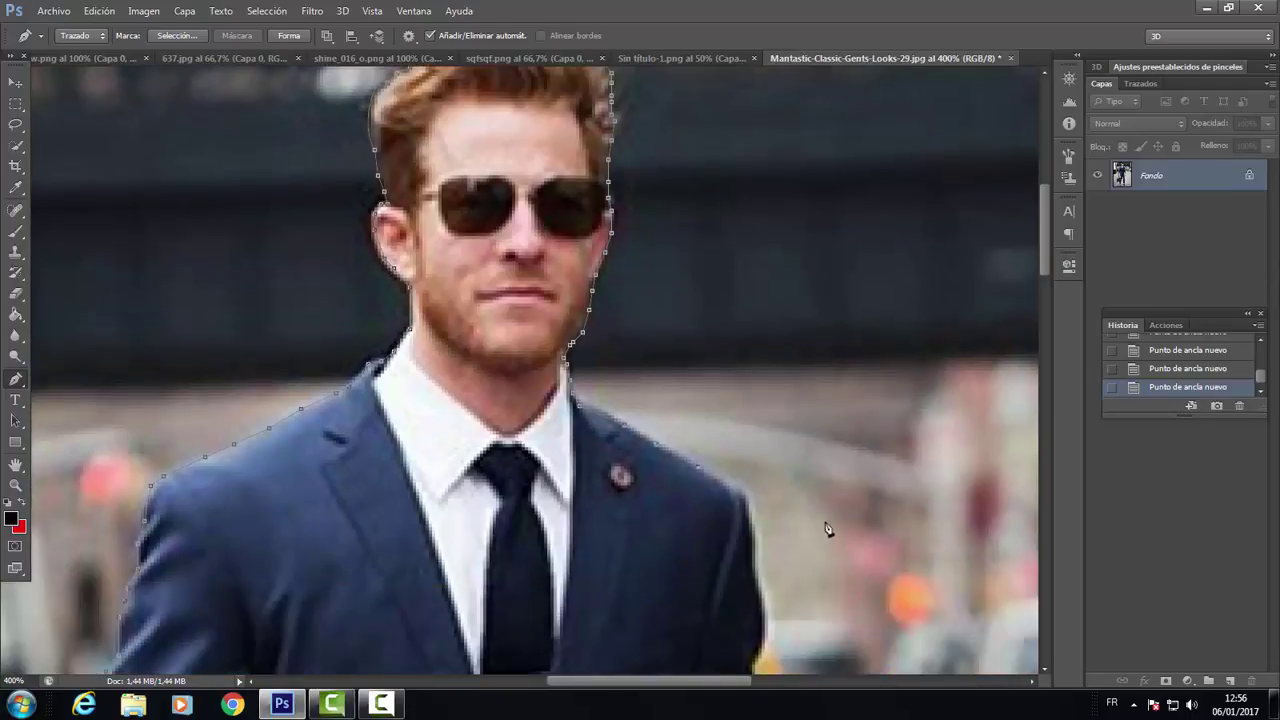
scroll(748, 490, "down", 1)
left_click(752, 482)
scroll(752, 482, "down", 1)
left_click(755, 450)
left_click(764, 516)
scroll(762, 500, "down", 2)
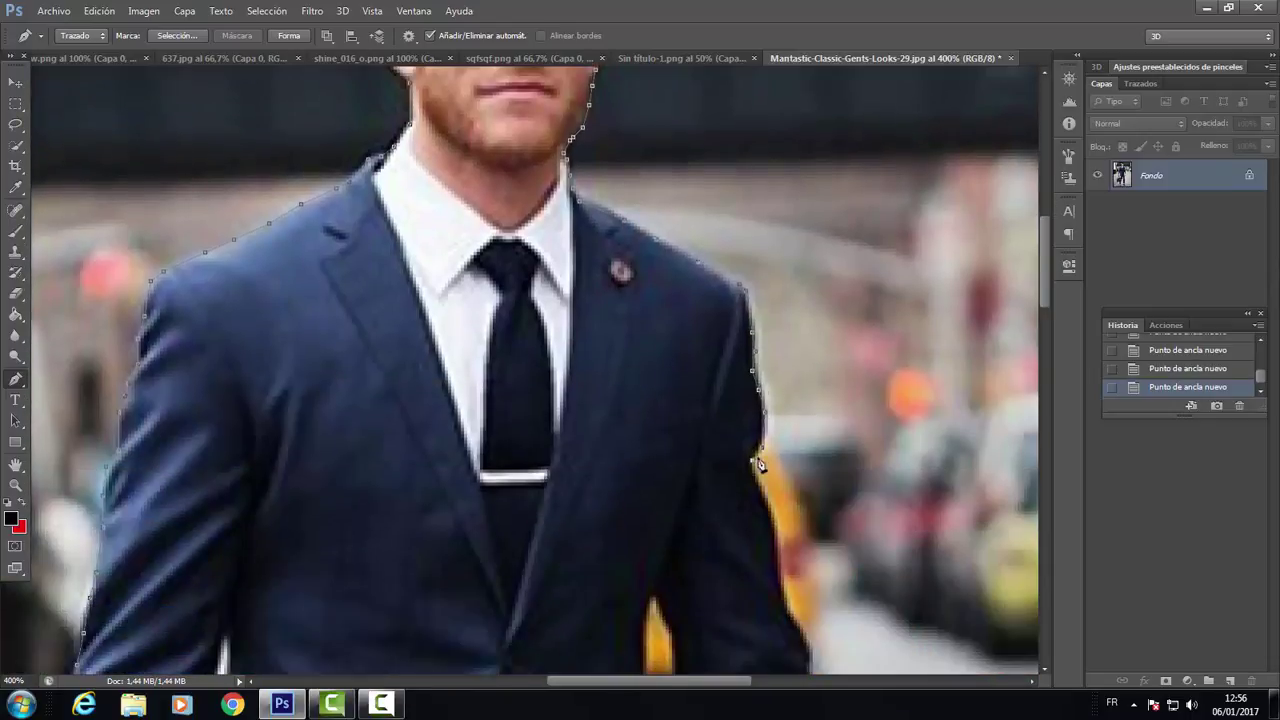
left_click(764, 498)
scroll(766, 502, "down", 2)
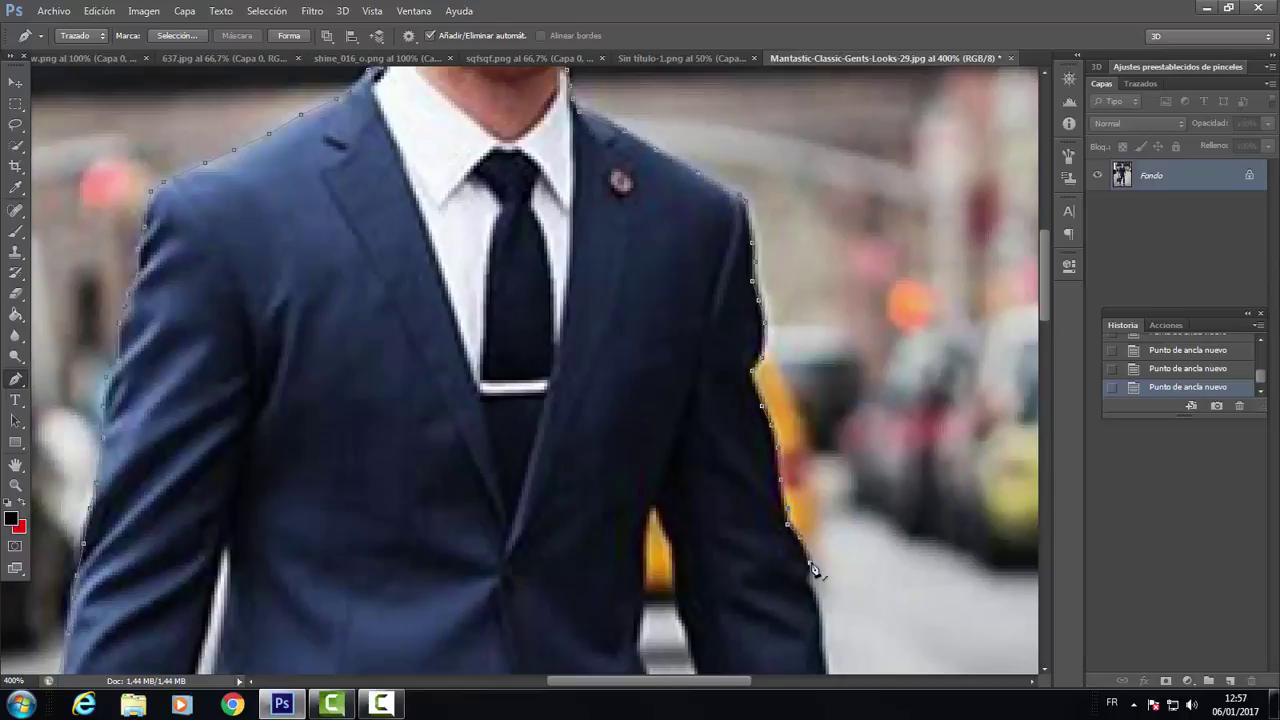
scroll(813, 568, "down", 2)
Step: Extend the path down the right sleeve to the cuff
left_click(822, 556)
scroll(822, 556, "down", 1)
scroll(834, 500, "down", 2)
scroll(846, 476, "down", 2)
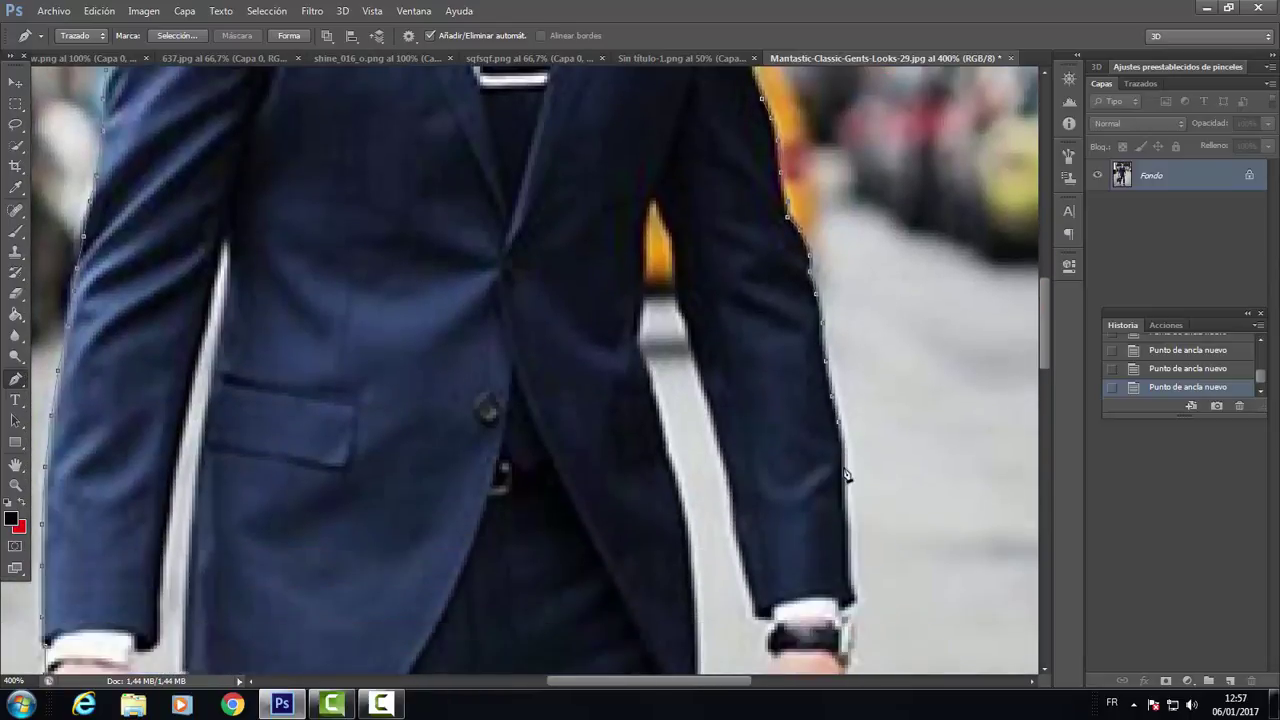
scroll(846, 476, "down", 2)
left_click(851, 493)
left_click(842, 518)
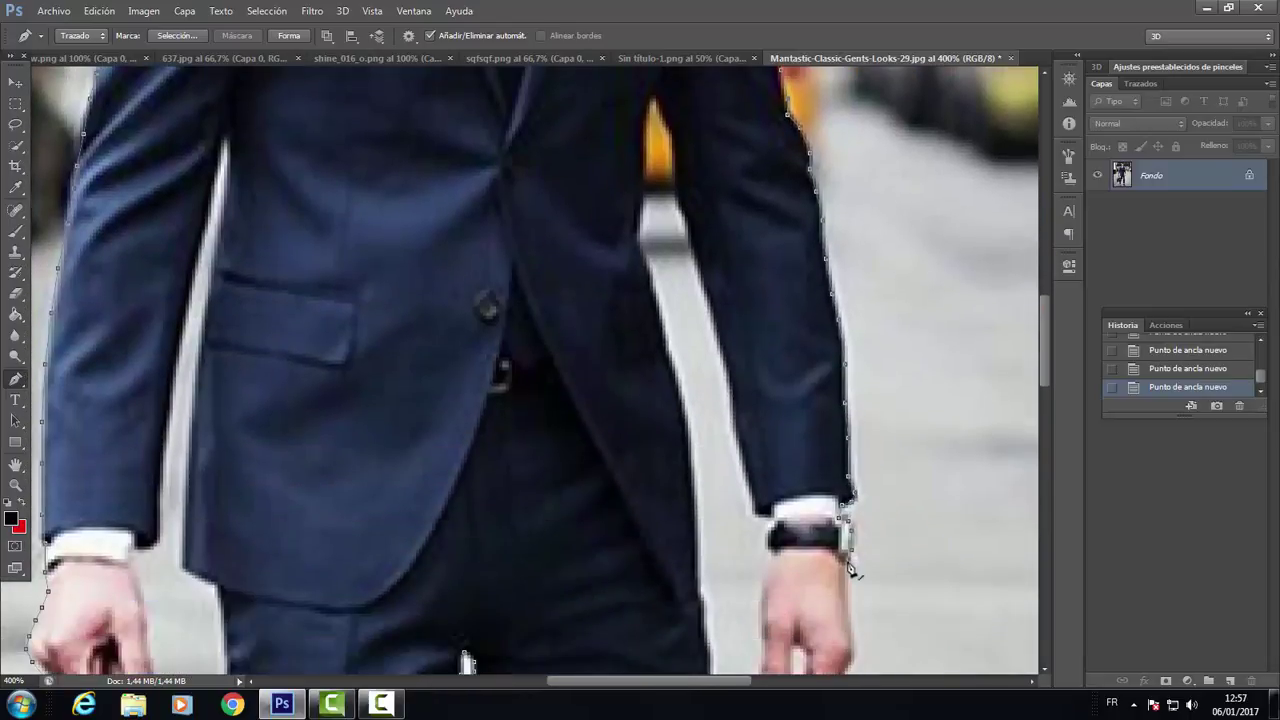
scroll(848, 568, "down", 1)
Step: Trace the Pen path around the right hand
left_click(852, 580)
scroll(855, 580, "down", 1)
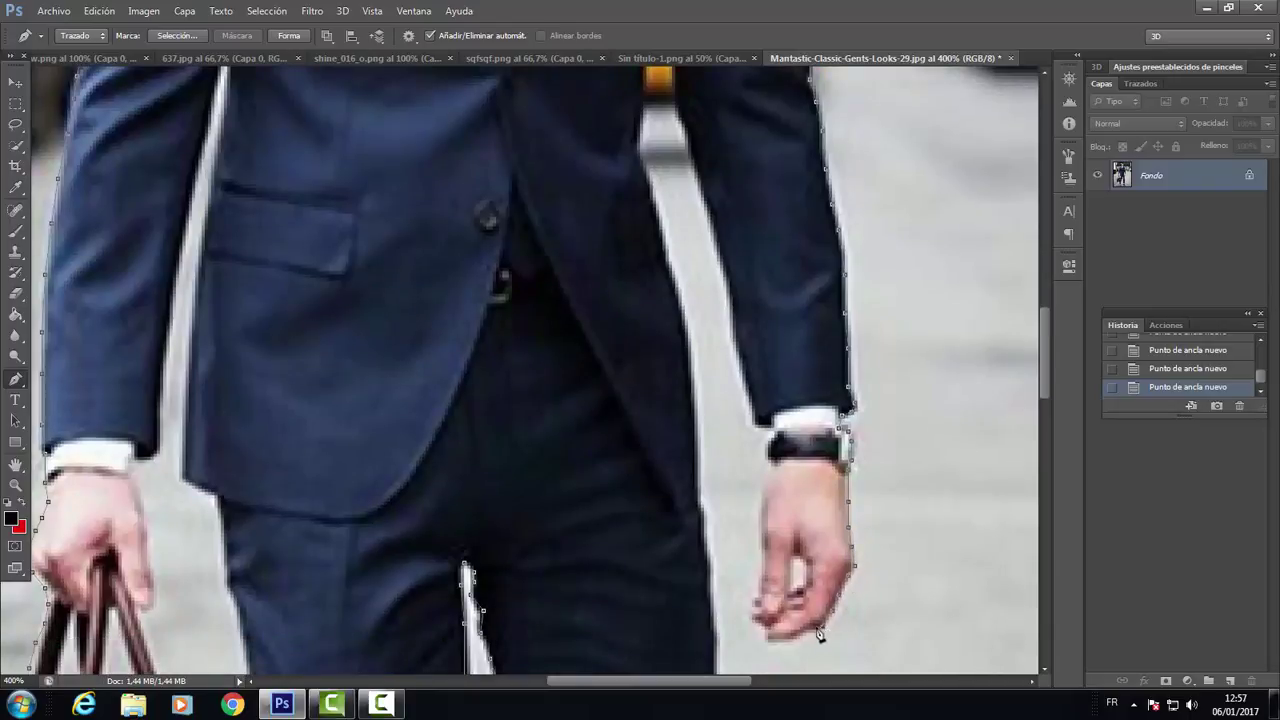
left_click(755, 600)
left_click(760, 552)
left_click(758, 507)
Step: Outline the inner sleeve edge and the gap between arm and body
scroll(750, 445, "up", 1)
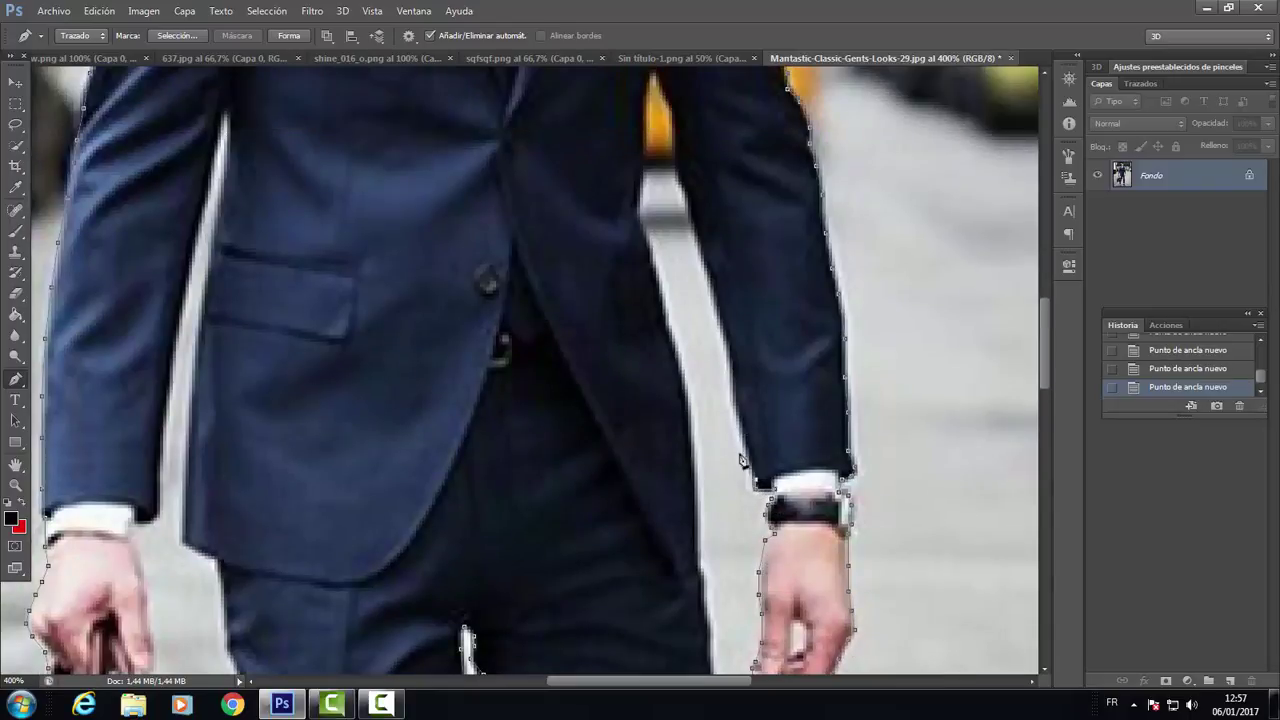
left_click(710, 288)
scroll(773, 419, "up", 1)
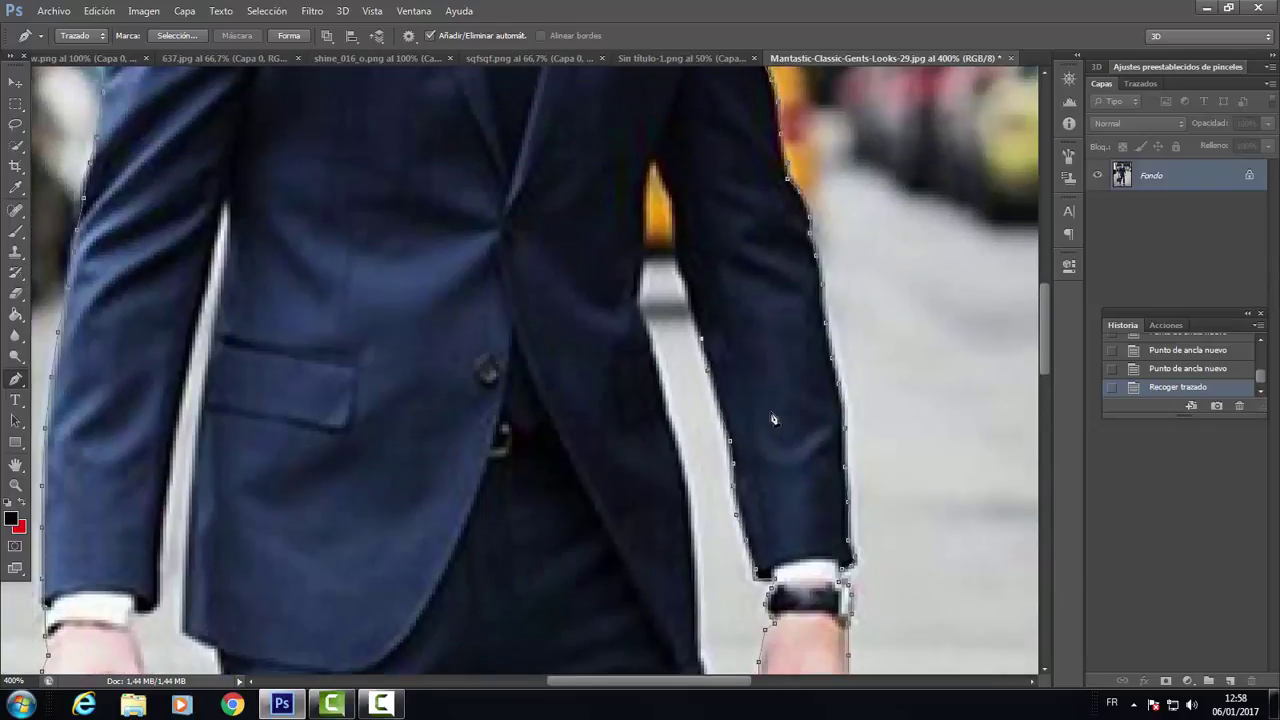
scroll(773, 419, "up", 2)
left_click(682, 425)
left_click(676, 398)
left_click(673, 361)
left_click(660, 325)
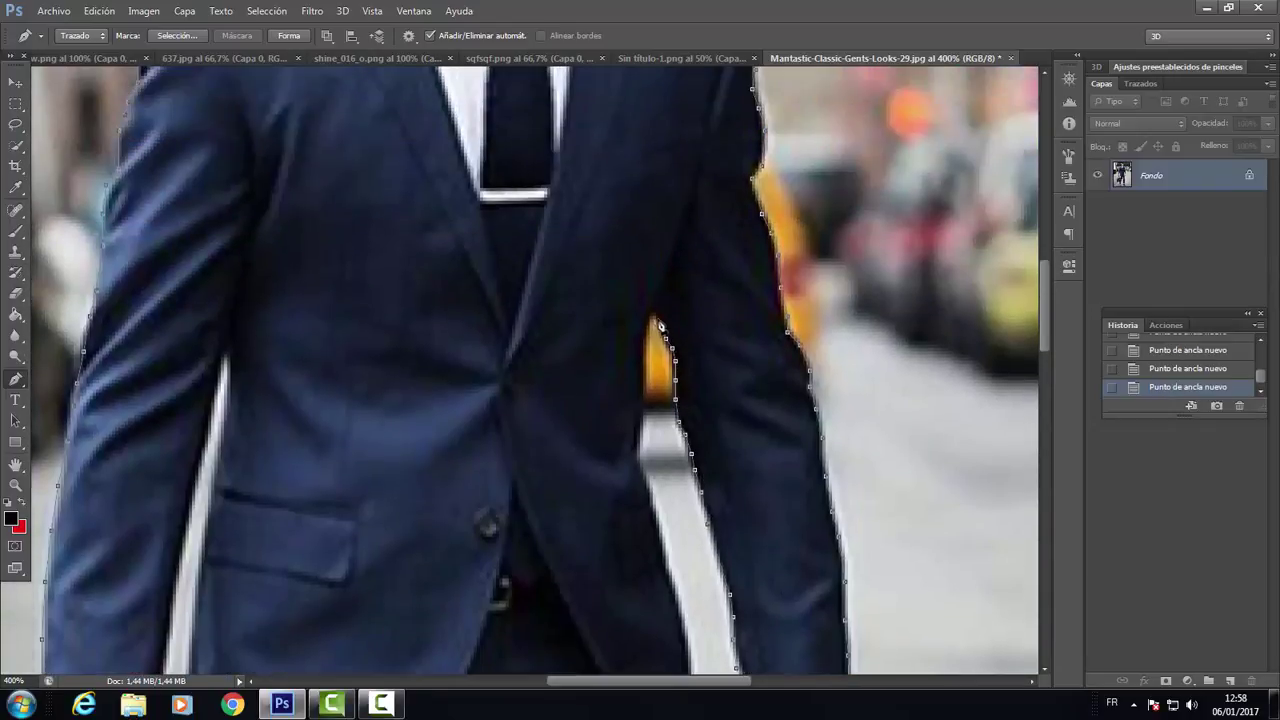
Step: Scroll down the figure to the trouser leg and right shoe
scroll(640, 440, "up", 2)
scroll(647, 435, "down", 1)
scroll(643, 517, "down", 1)
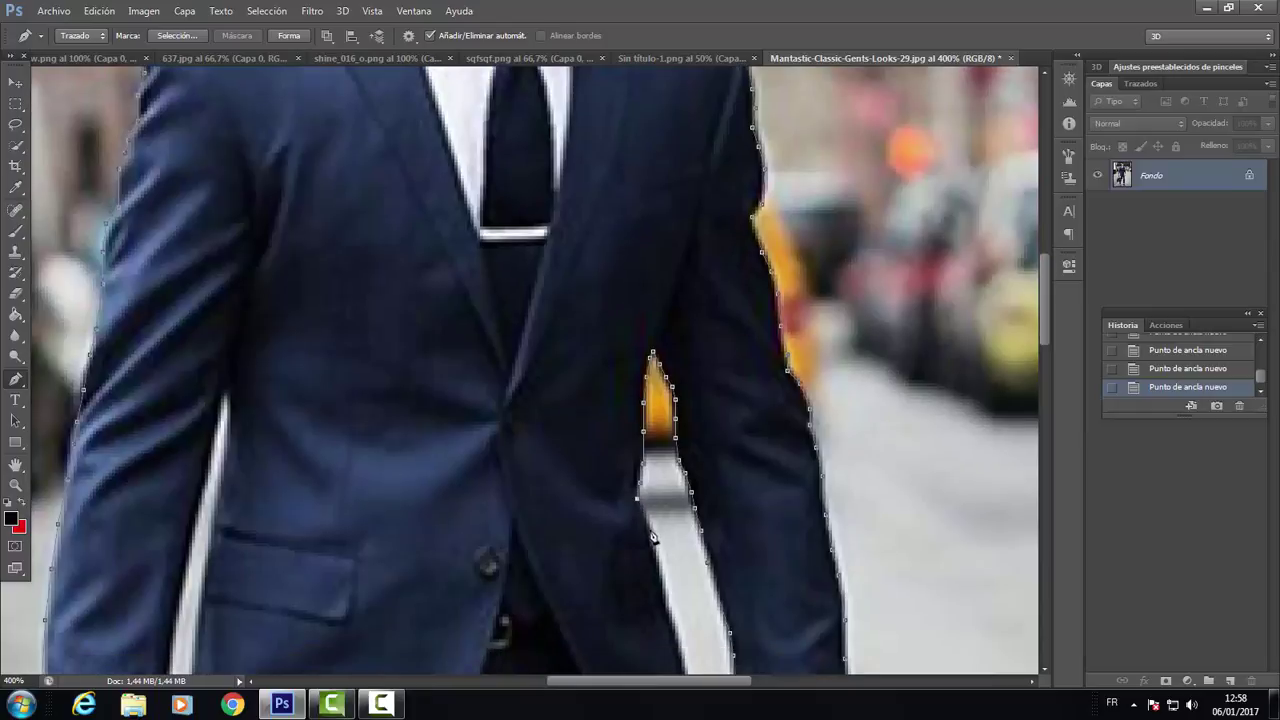
scroll(655, 520, "down", 1)
scroll(670, 523, "down", 1)
scroll(685, 527, "down", 1)
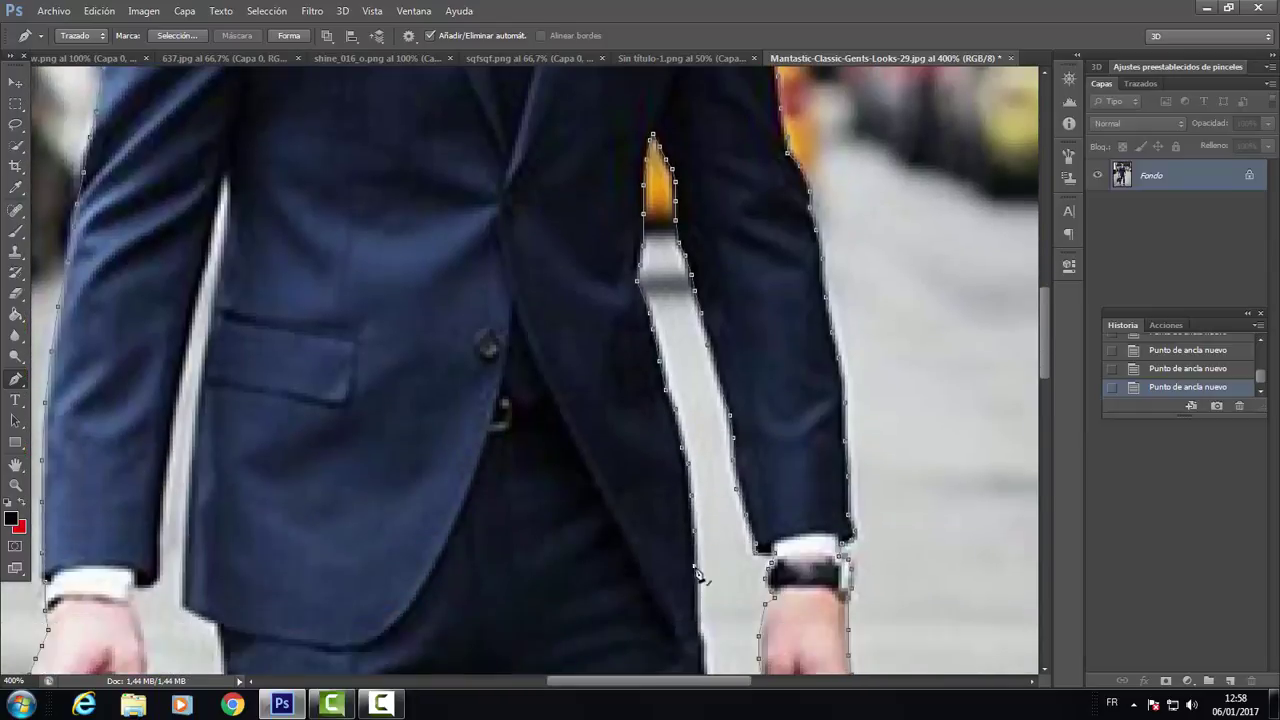
scroll(691, 529, "down", 1)
scroll(694, 531, "down", 1)
scroll(697, 533, "down", 1)
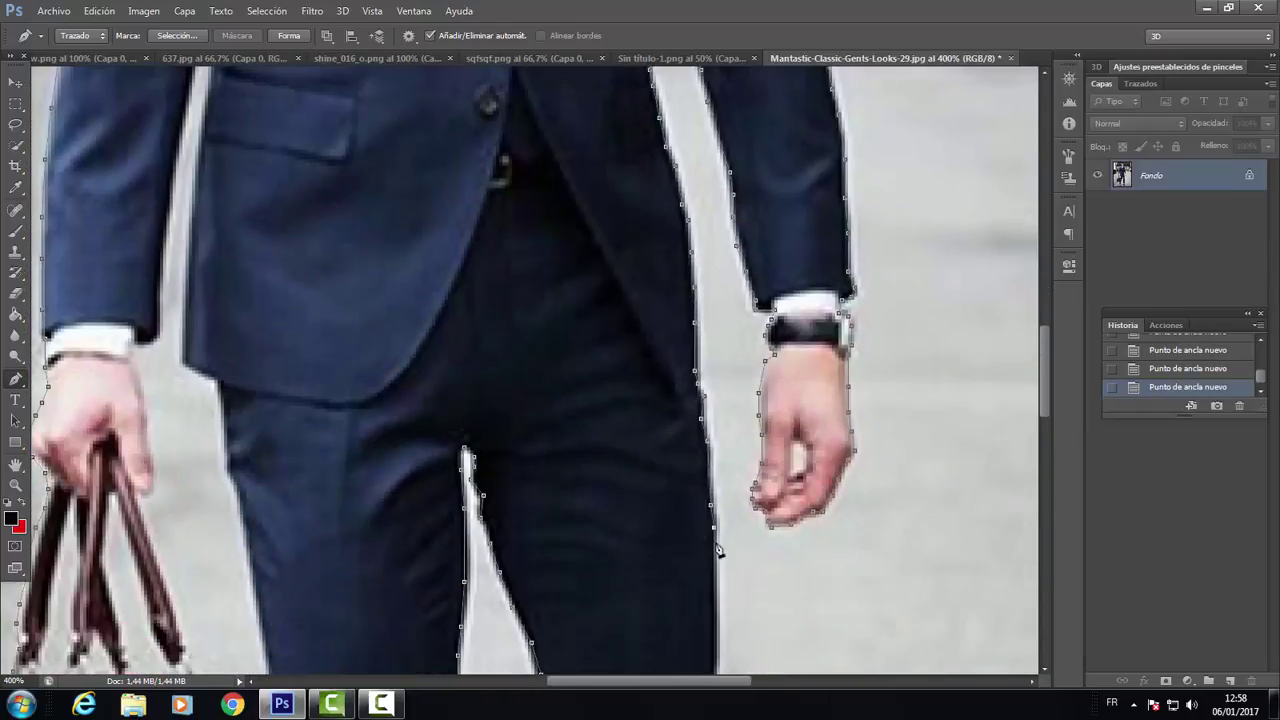
scroll(716, 550, "down", 1)
scroll(714, 550, "down", 1)
scroll(707, 549, "down", 1)
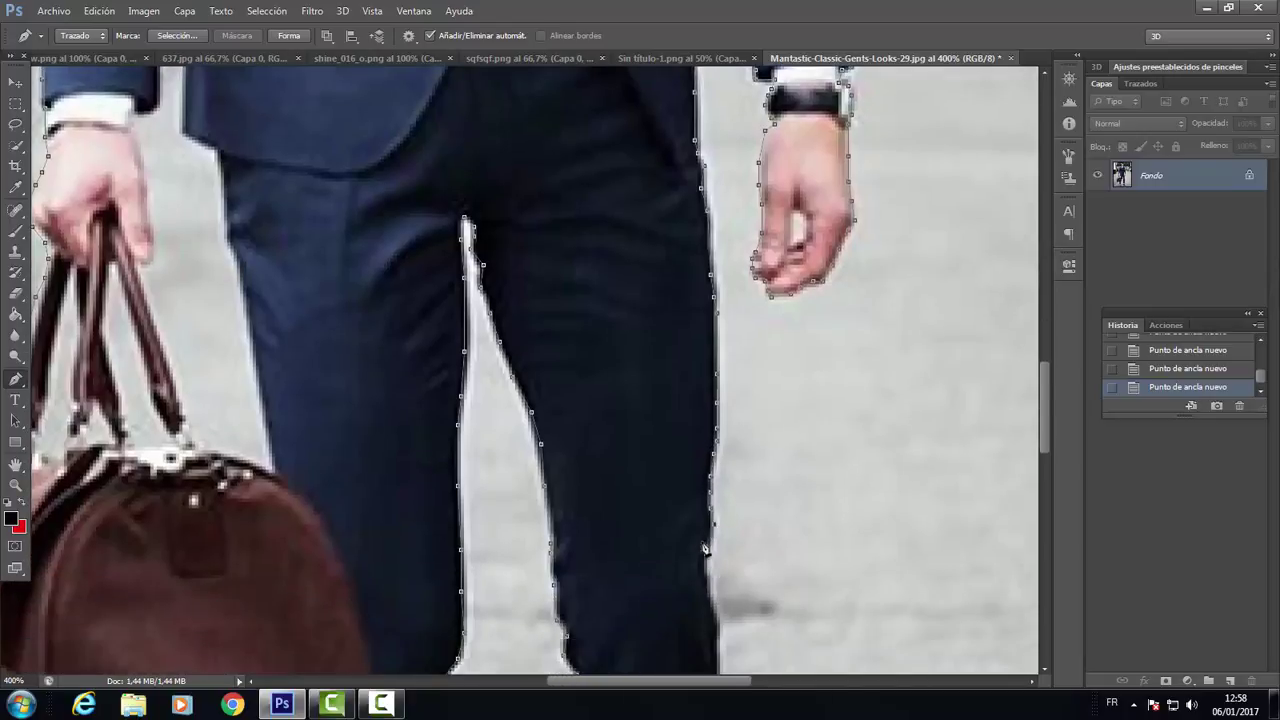
scroll(708, 552, "down", 1)
scroll(715, 560, "down", 1)
scroll(722, 580, "down", 1)
scroll(727, 613, "down", 1)
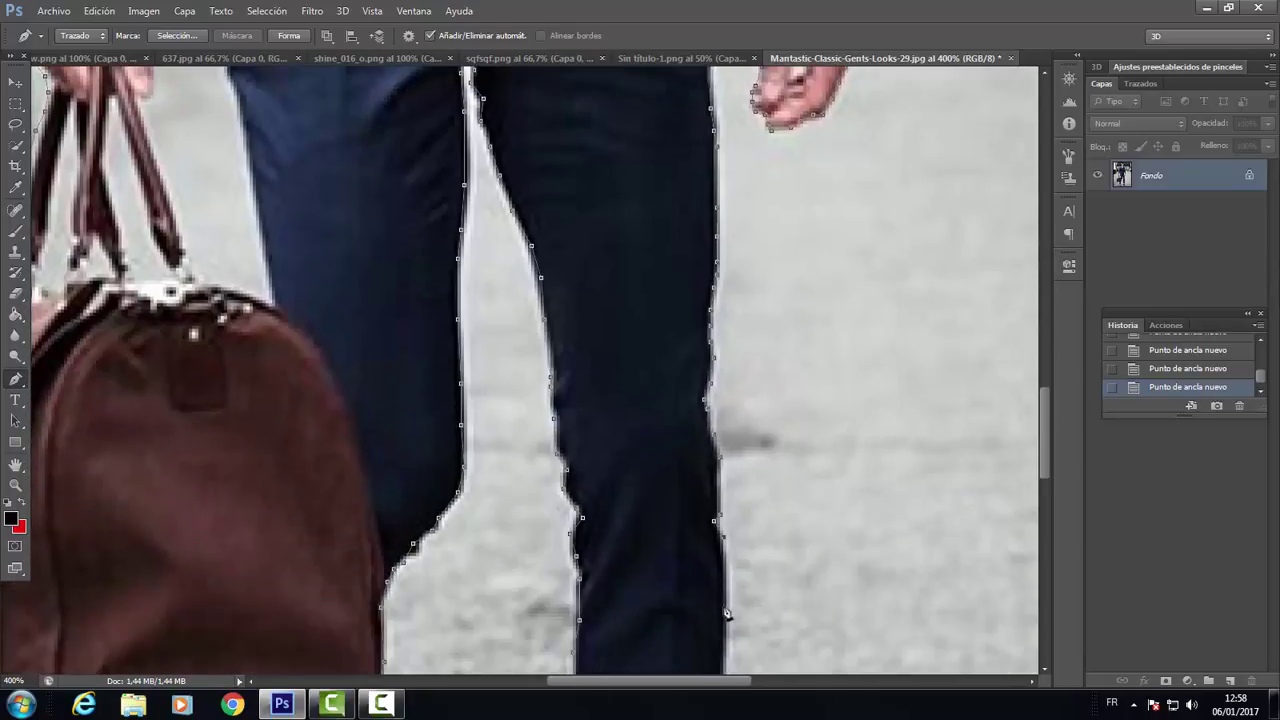
scroll(727, 613, "down", 1)
scroll(726, 620, "down", 1)
scroll(725, 621, "down", 1)
scroll(723, 622, "down", 1)
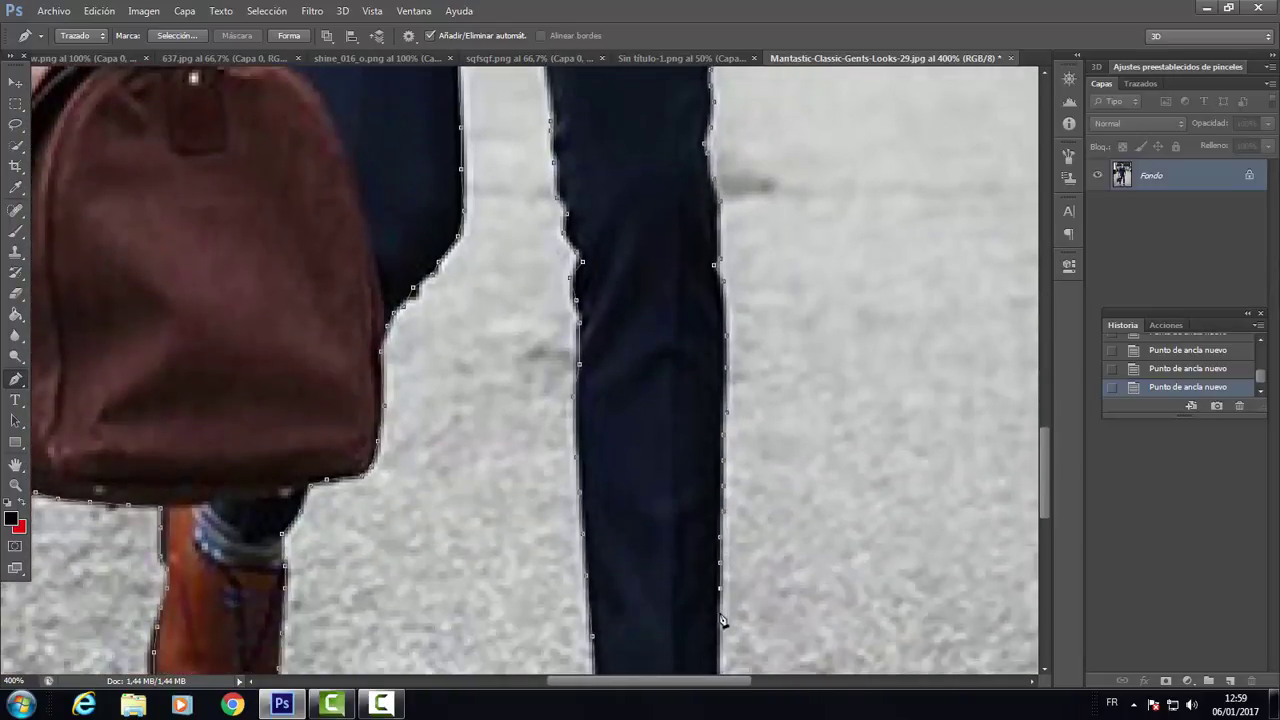
scroll(722, 622, "down", 2)
scroll(716, 640, "down", 1)
scroll(712, 640, "down", 1)
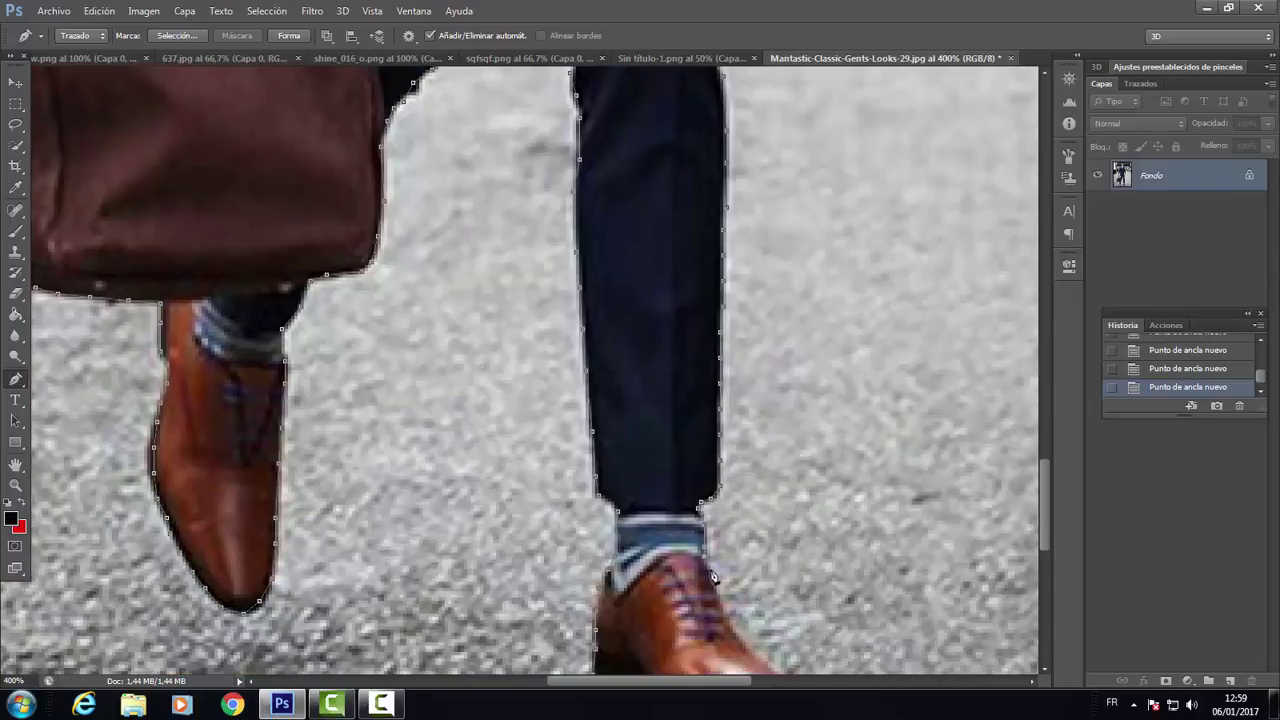
scroll(738, 600, "down", 3)
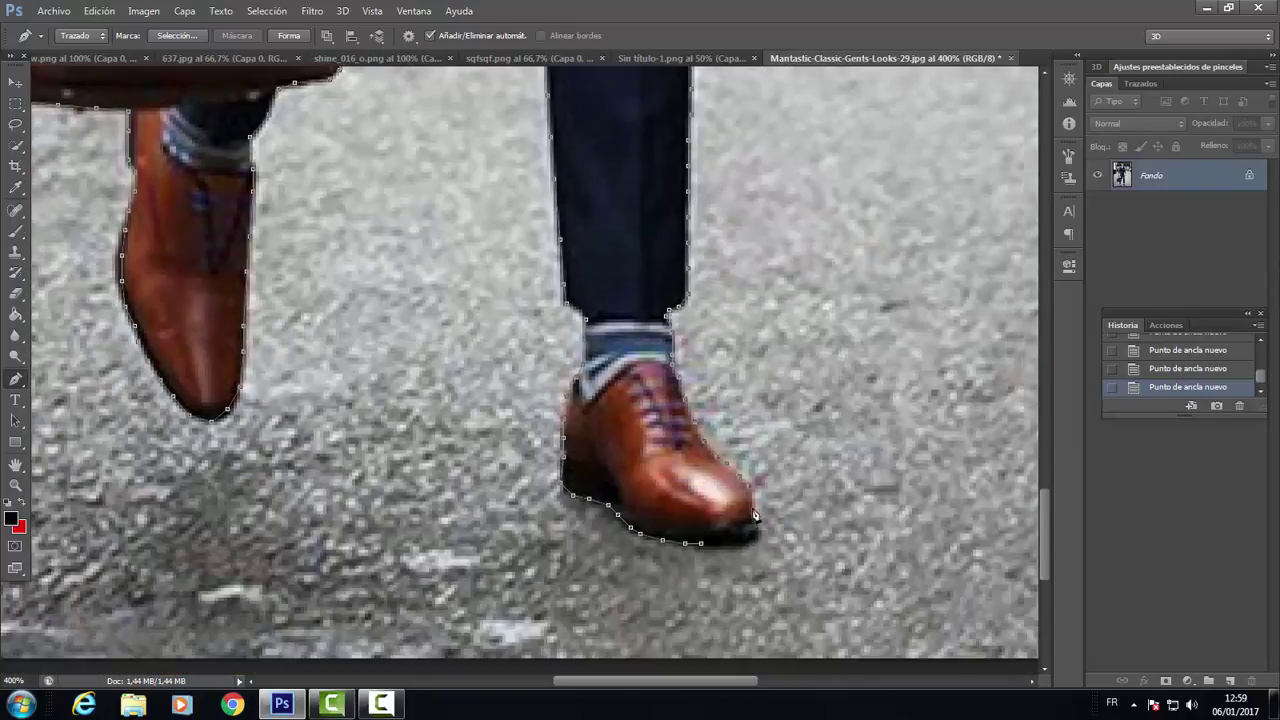
Step: Close the path at the shoe, convert it to a selection, and zoom out
left_click(749, 556)
right_click(698, 556)
left_click(752, 250)
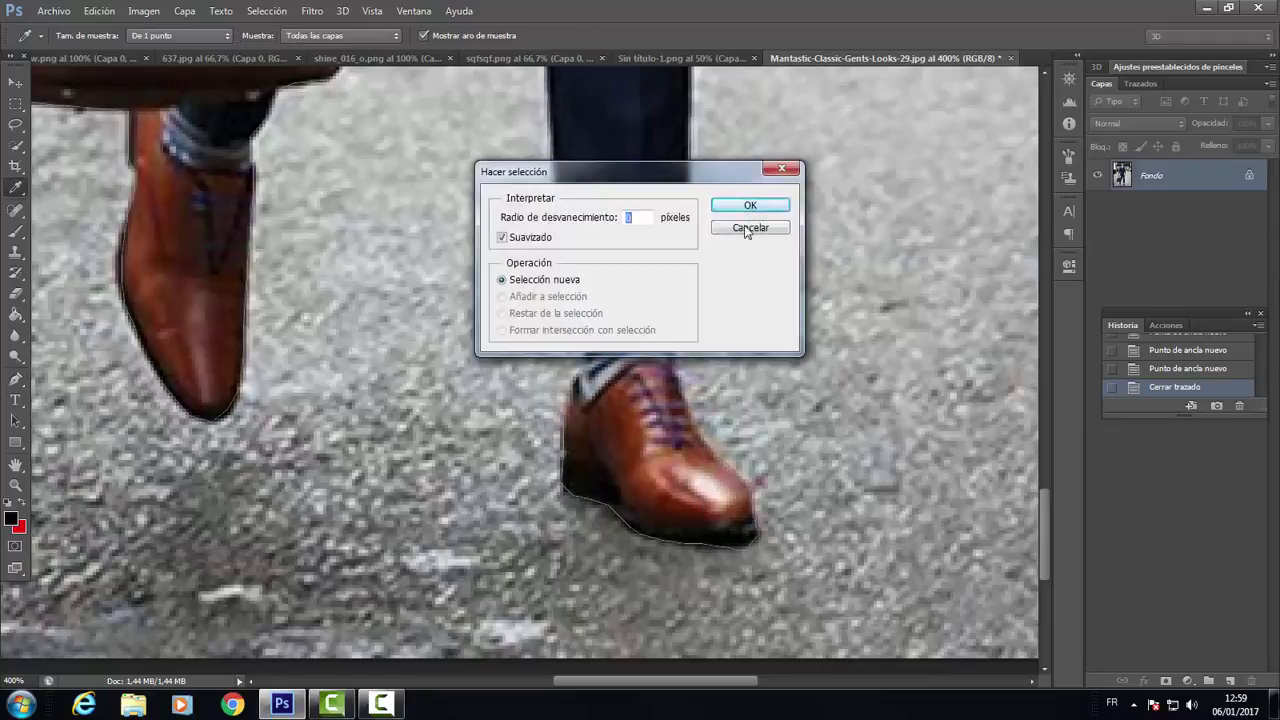
left_click(748, 206)
left_click(15, 486)
key("ctrl+minus")
key("ctrl+minus")
key("ctrl+minus")
key("ctrl+minus")
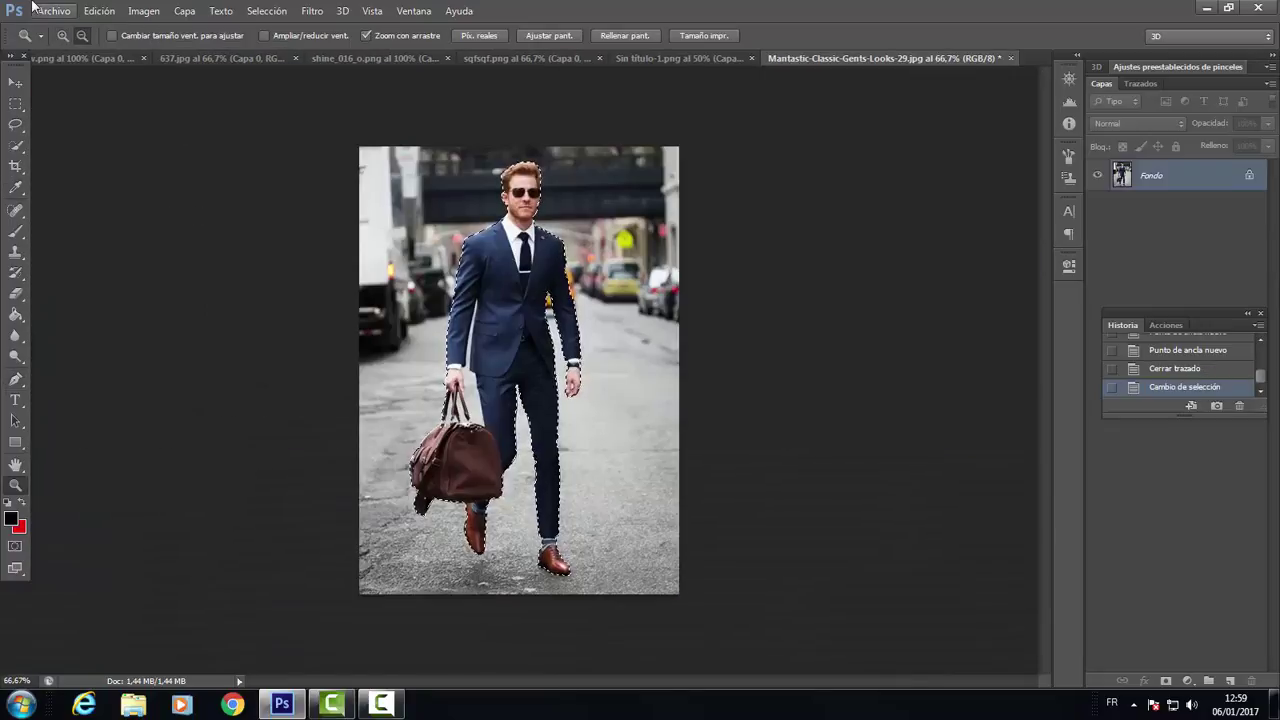
Step: Create a new blank 1920×1080 document, Sin título-1
left_click(52, 10)
left_click(55, 24)
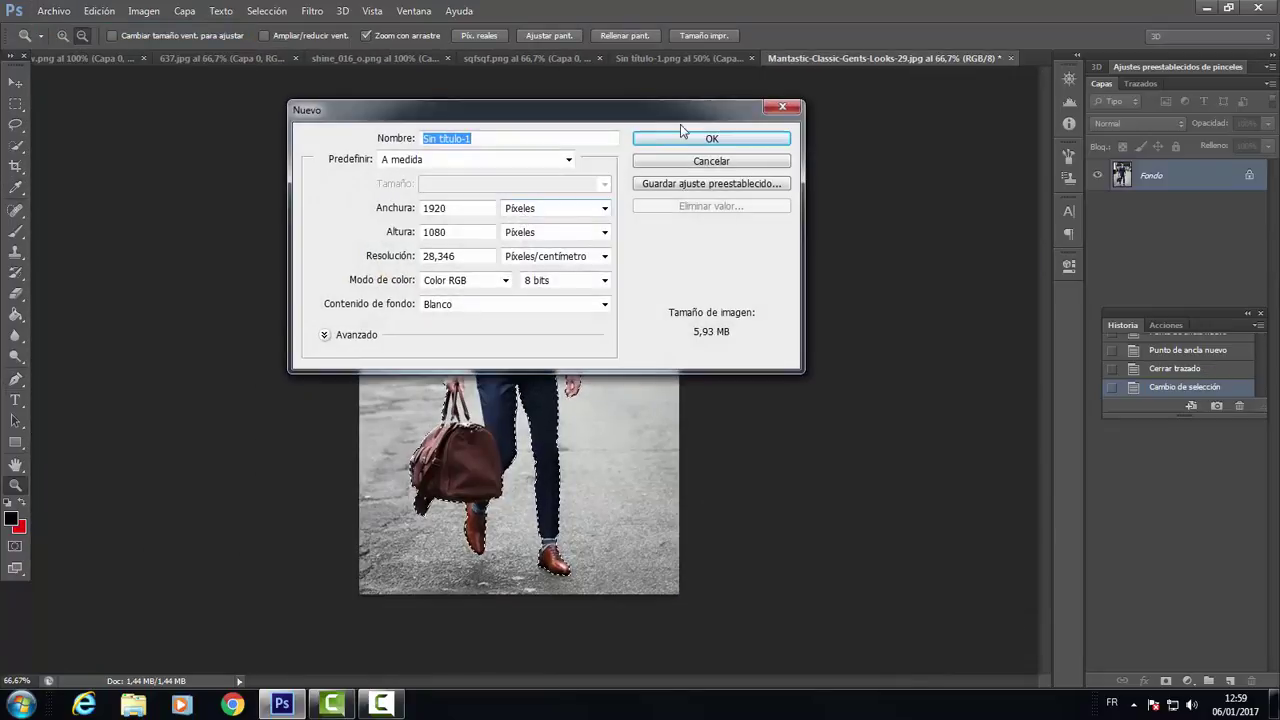
left_click(697, 140)
left_click_drag(947, 62, 843, 240)
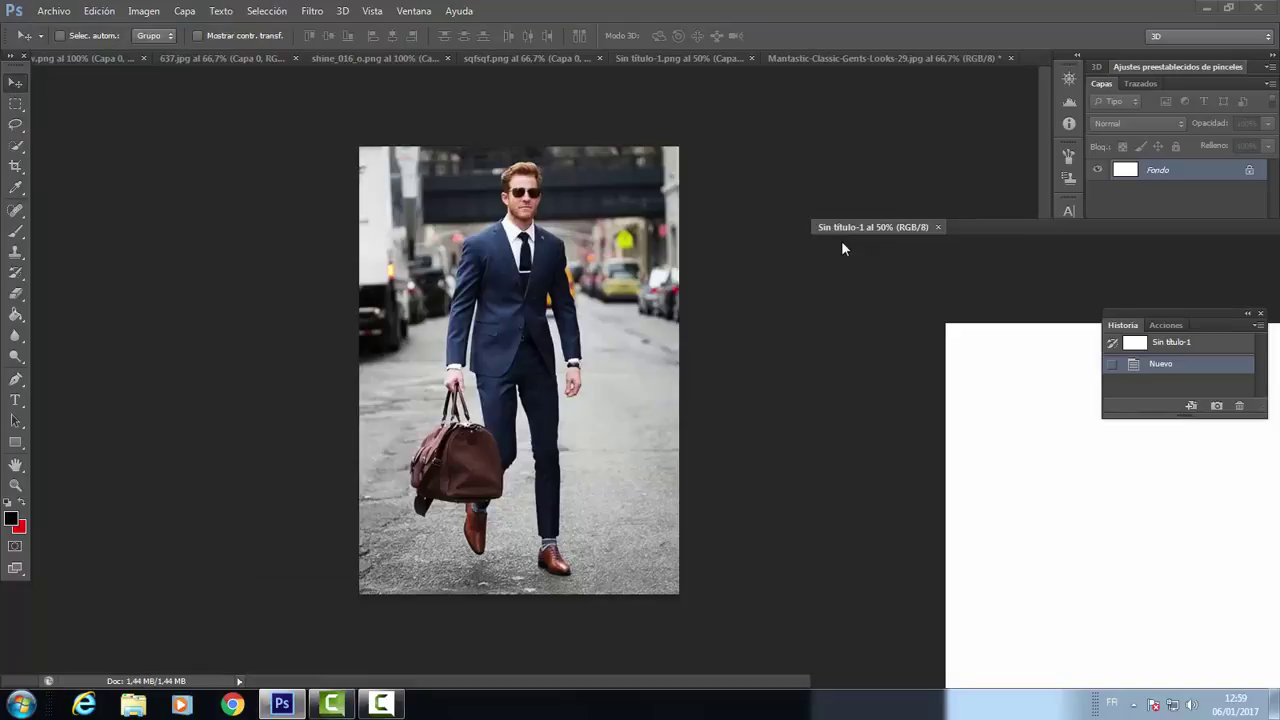
left_click_drag(985, 236, 975, 61)
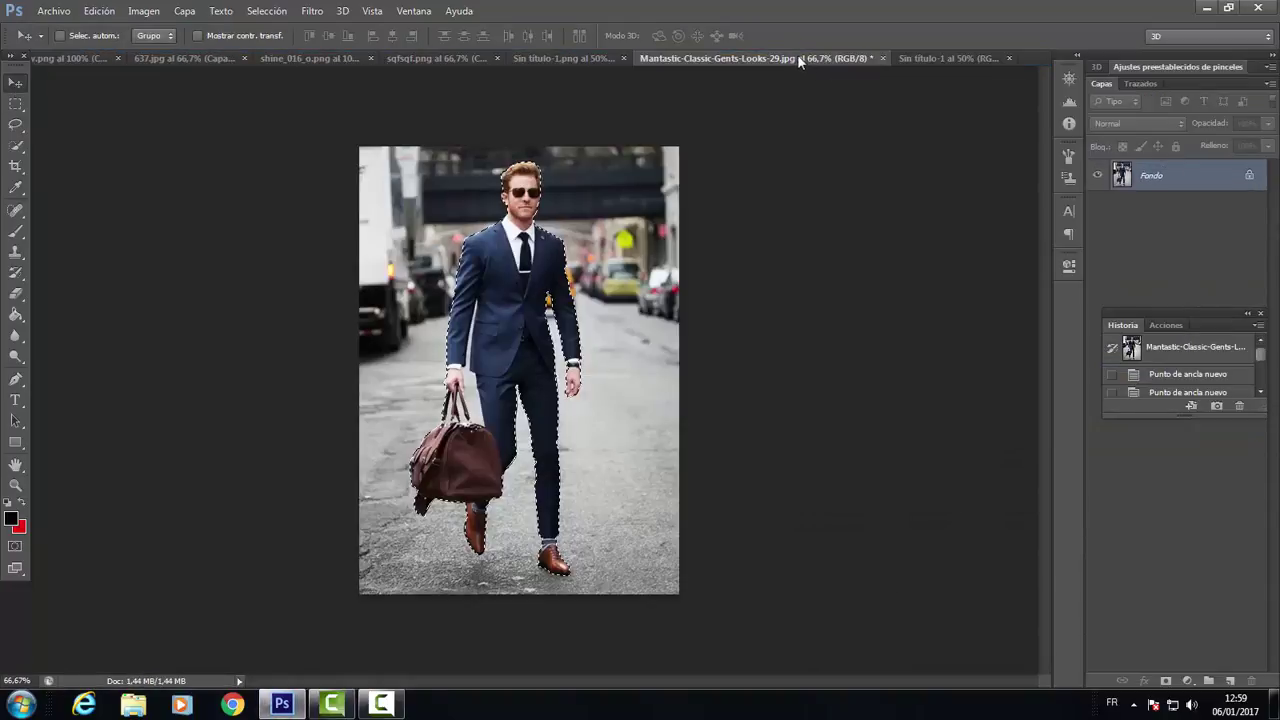
Step: Move the selected man onto Sin título-1, close the photo unsaved, and centre him
left_click_drag(804, 61, 660, 296)
left_click_drag(700, 430, 486, 271)
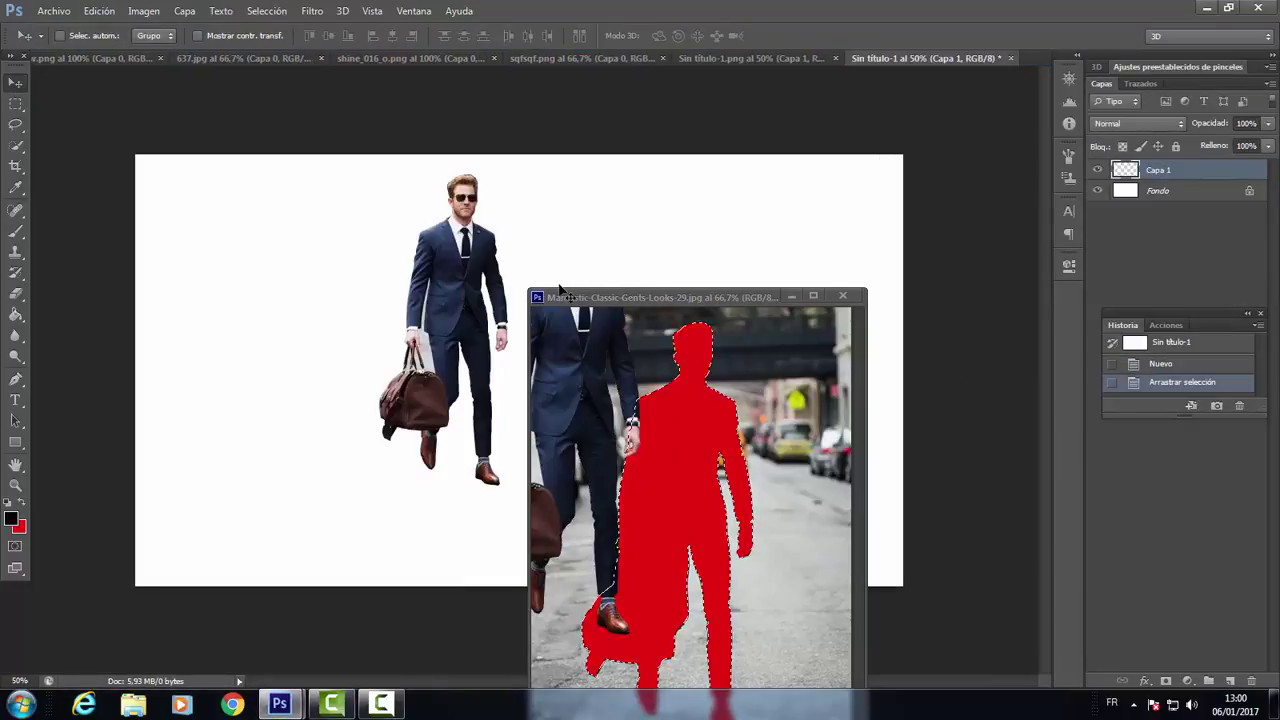
left_click(843, 296)
left_click(686, 270)
left_click_drag(614, 286, 666, 344)
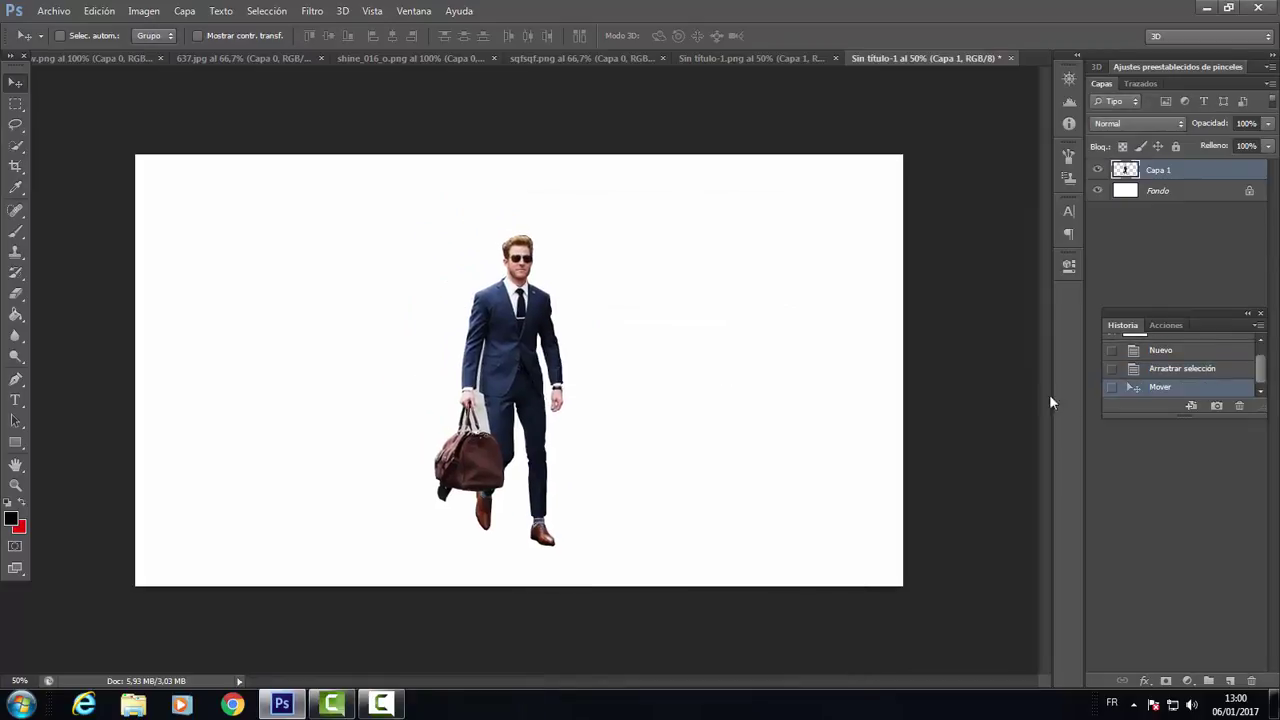
Step: Erase the white background layer to transparency with the Magic Eraser
right_click(19, 293)
left_click(73, 328)
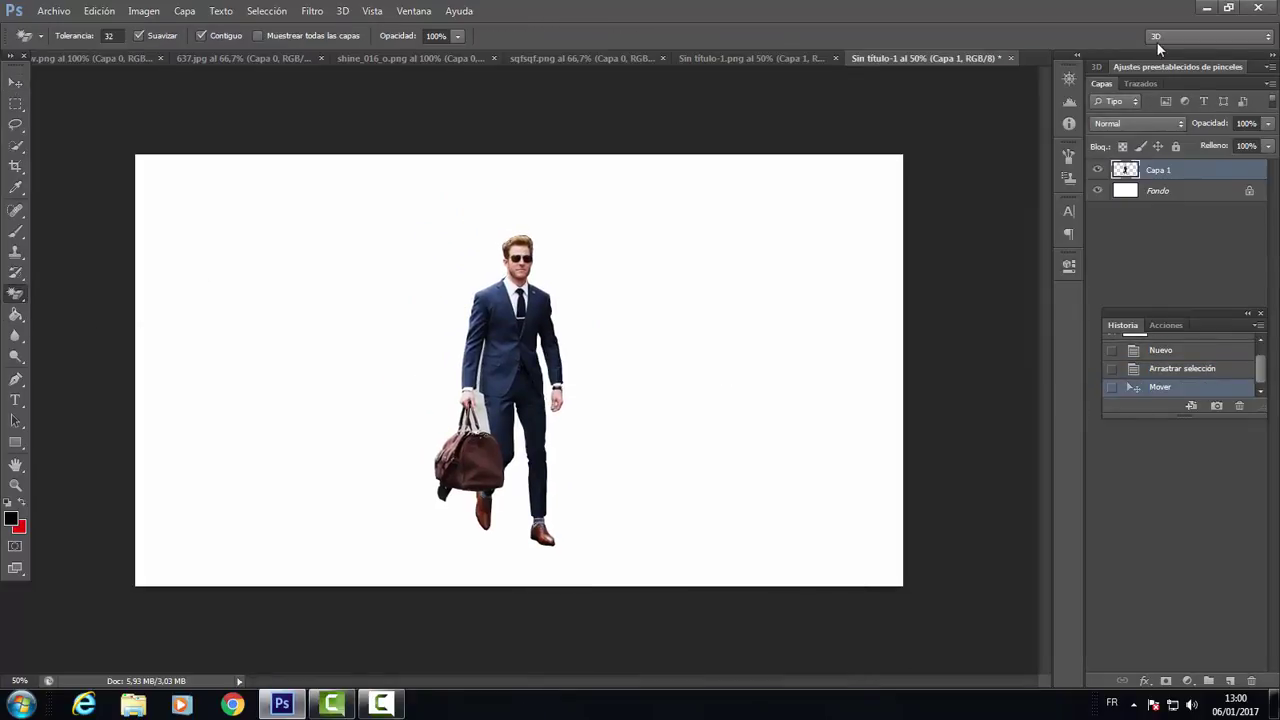
left_click(1146, 194)
left_click(782, 251)
Step: Zoom in on the man's face for edge cleanup
key("z")
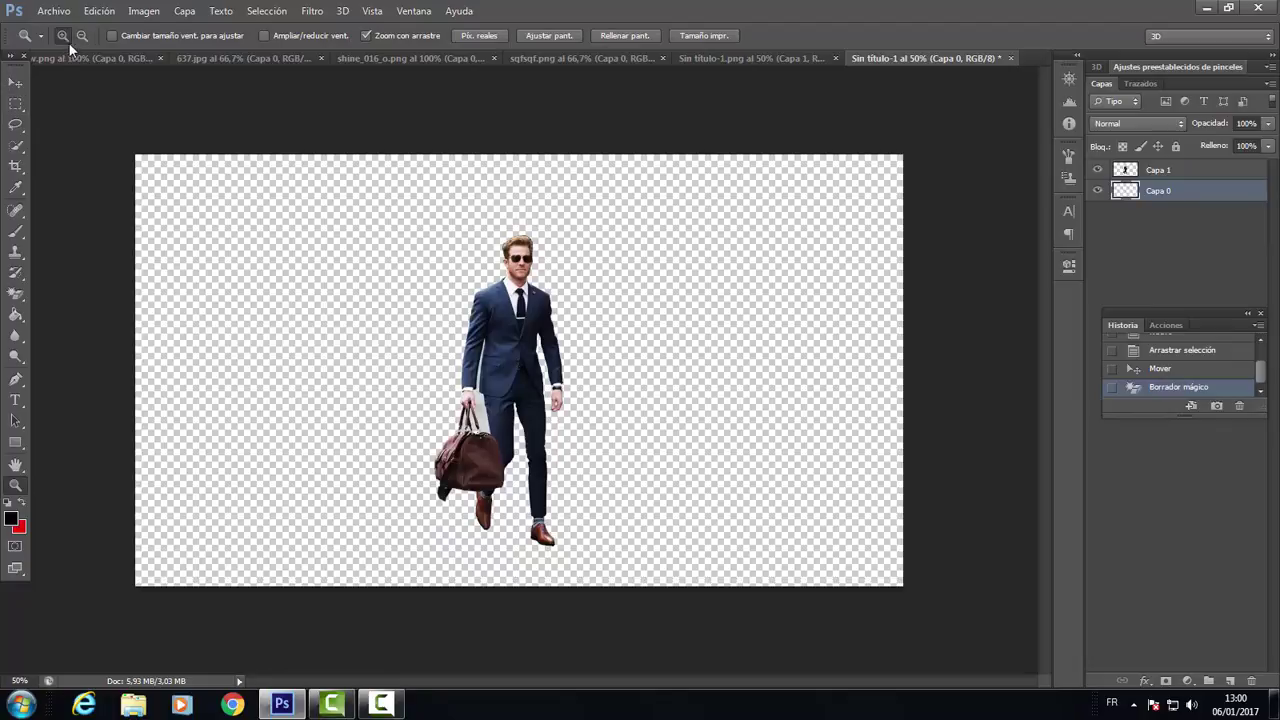
left_click_drag(527, 263, 600, 265)
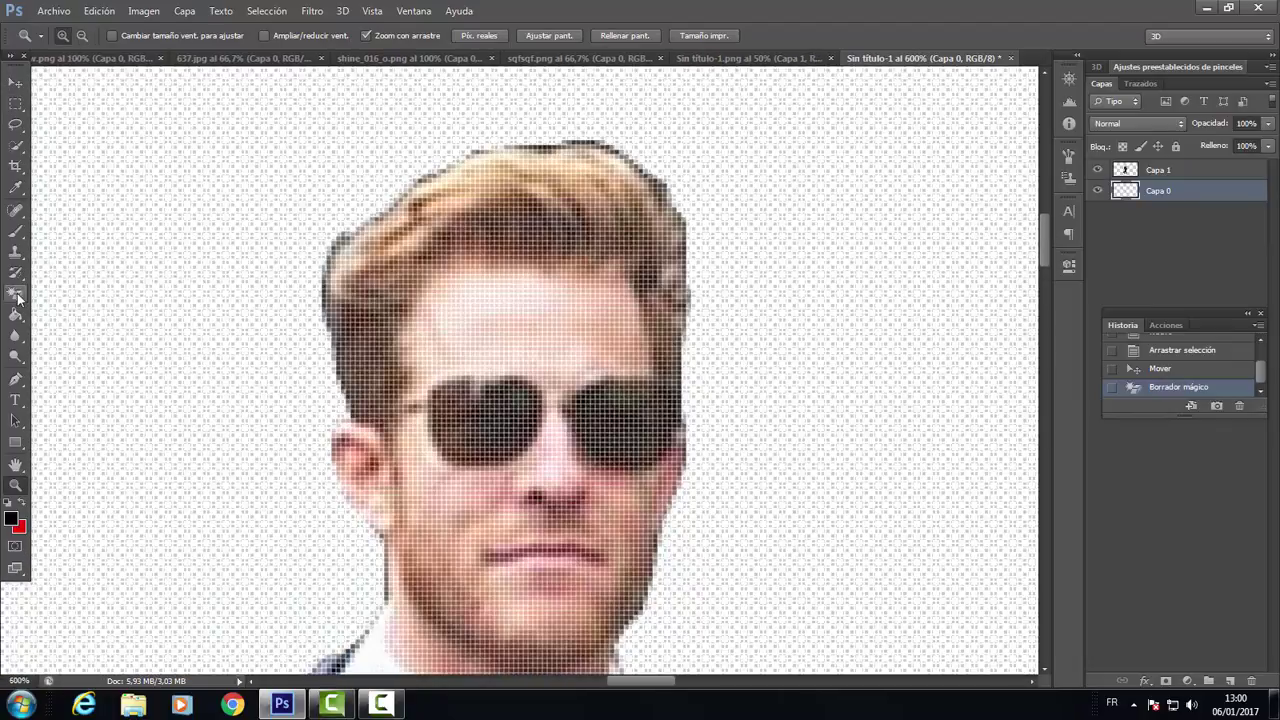
left_click(18, 297)
left_click(54, 39)
key("z")
left_click(82, 39)
Step: Set the Eraser brush to 6 px and erase along the hair edge
left_click(15, 293)
left_click(65, 37)
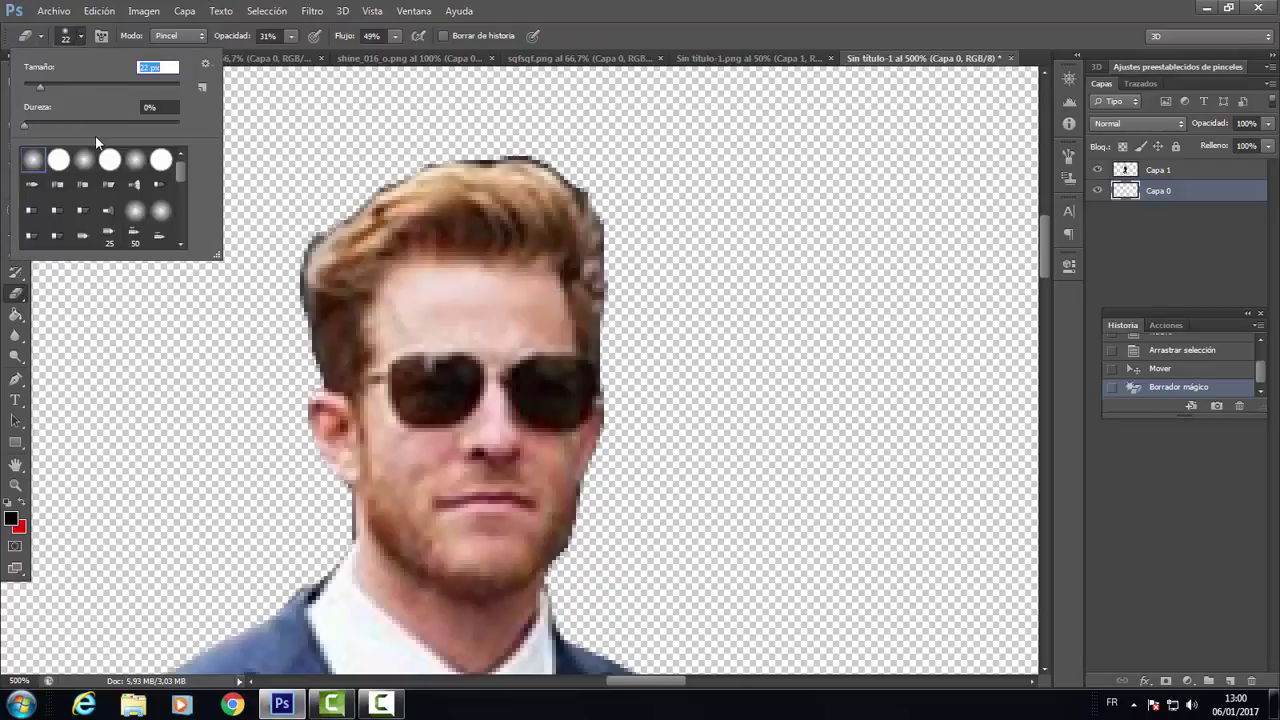
type("8")
key("Return")
type("6")
key("Return")
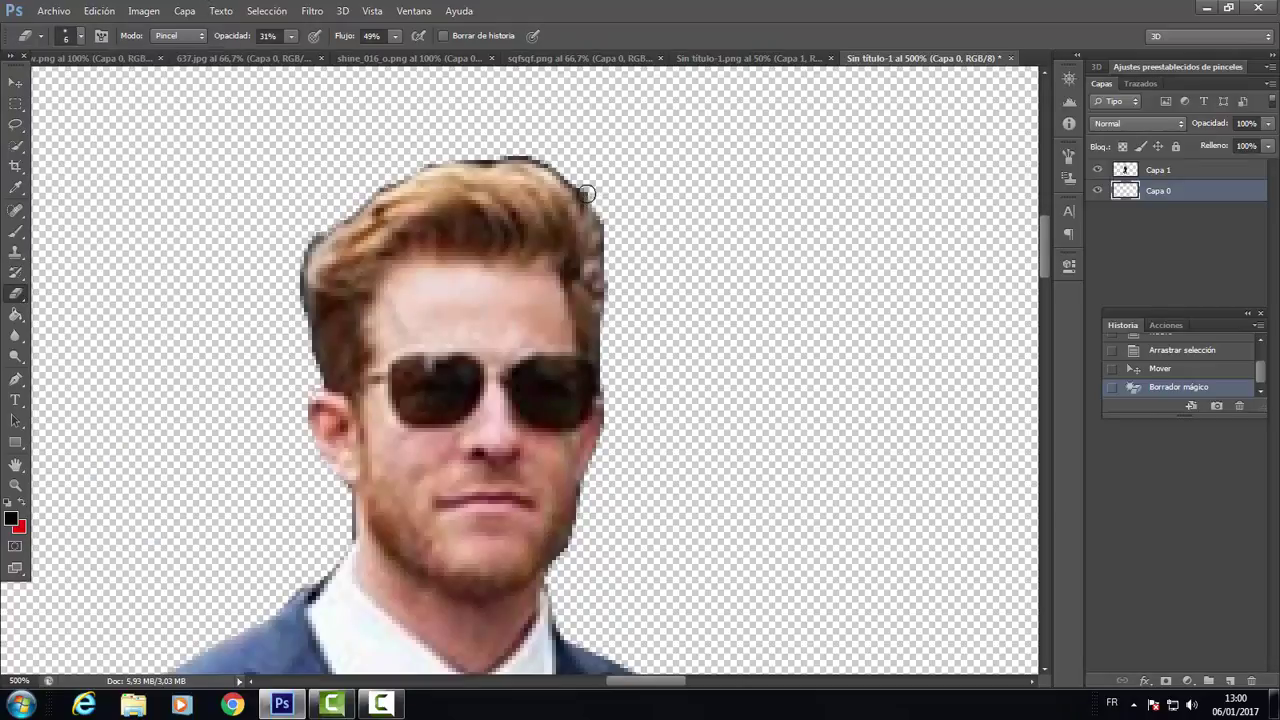
left_click(591, 199)
Step: On Capa 1, erase the dark hair fringe at 100% opacity
left_click(1158, 170)
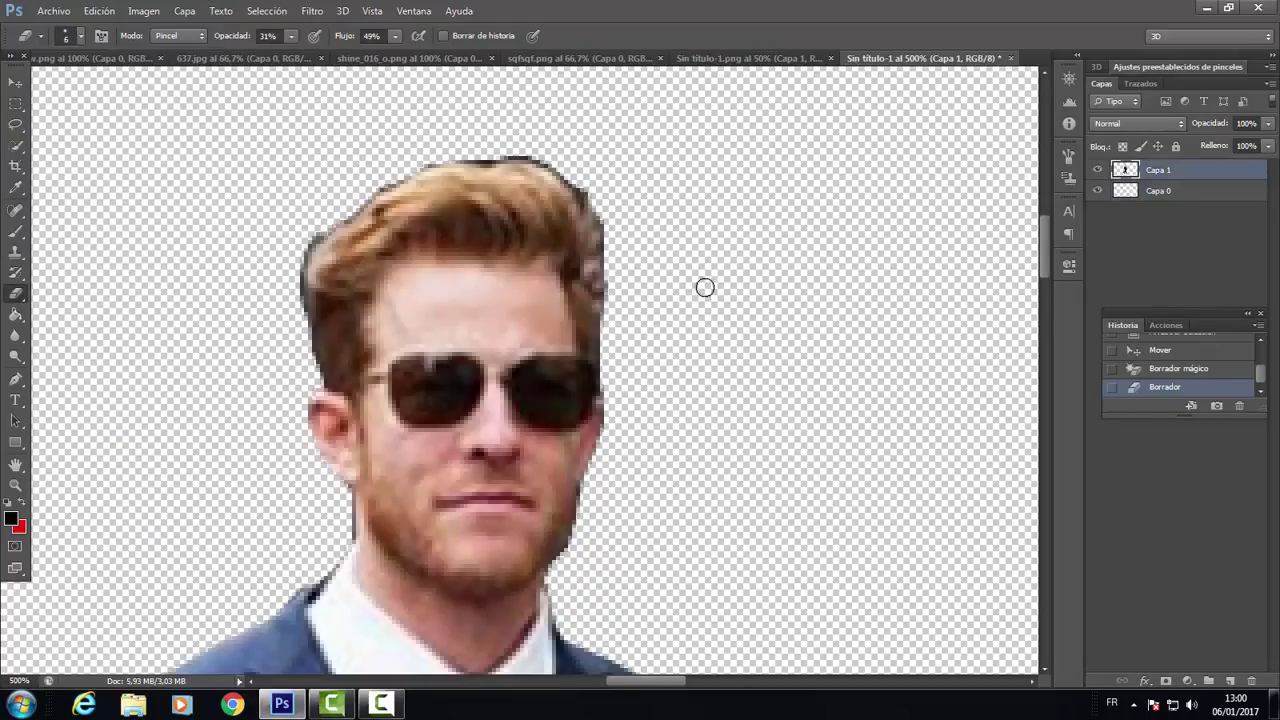
left_click_drag(598, 191, 566, 166)
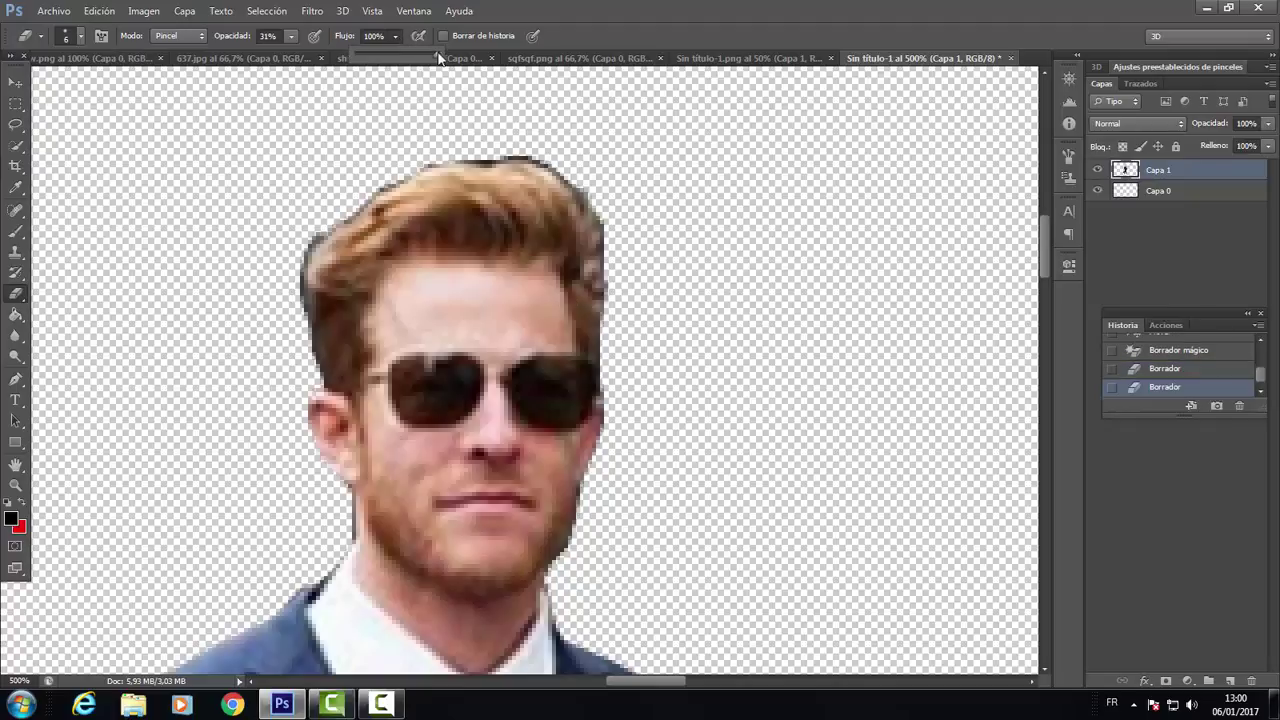
left_click_drag(438, 58, 441, 58)
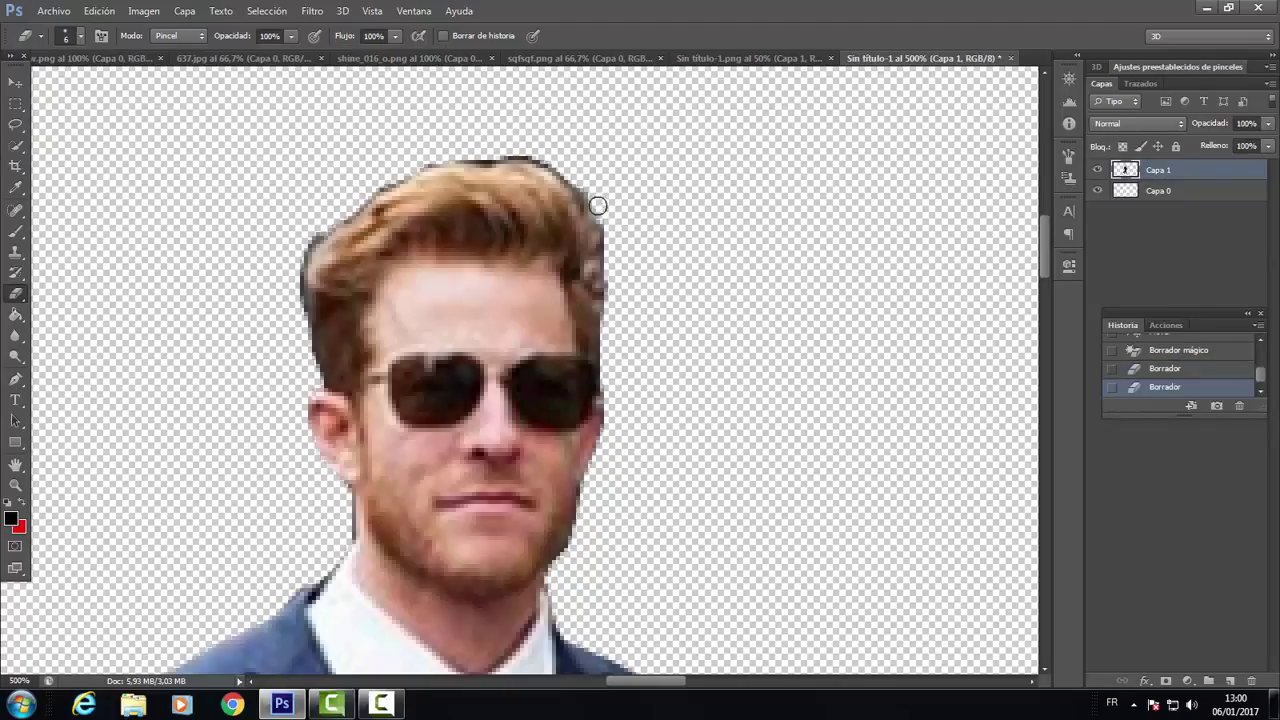
left_click_drag(598, 205, 562, 163)
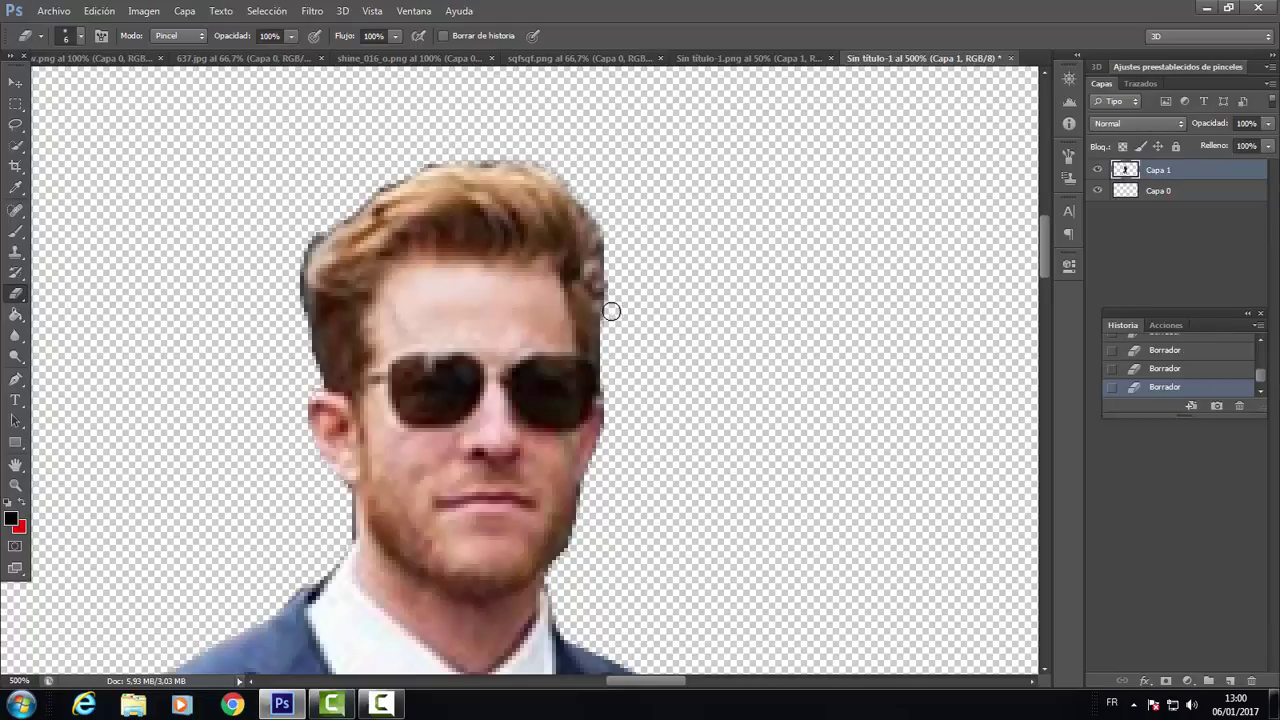
left_click_drag(486, 155, 285, 298)
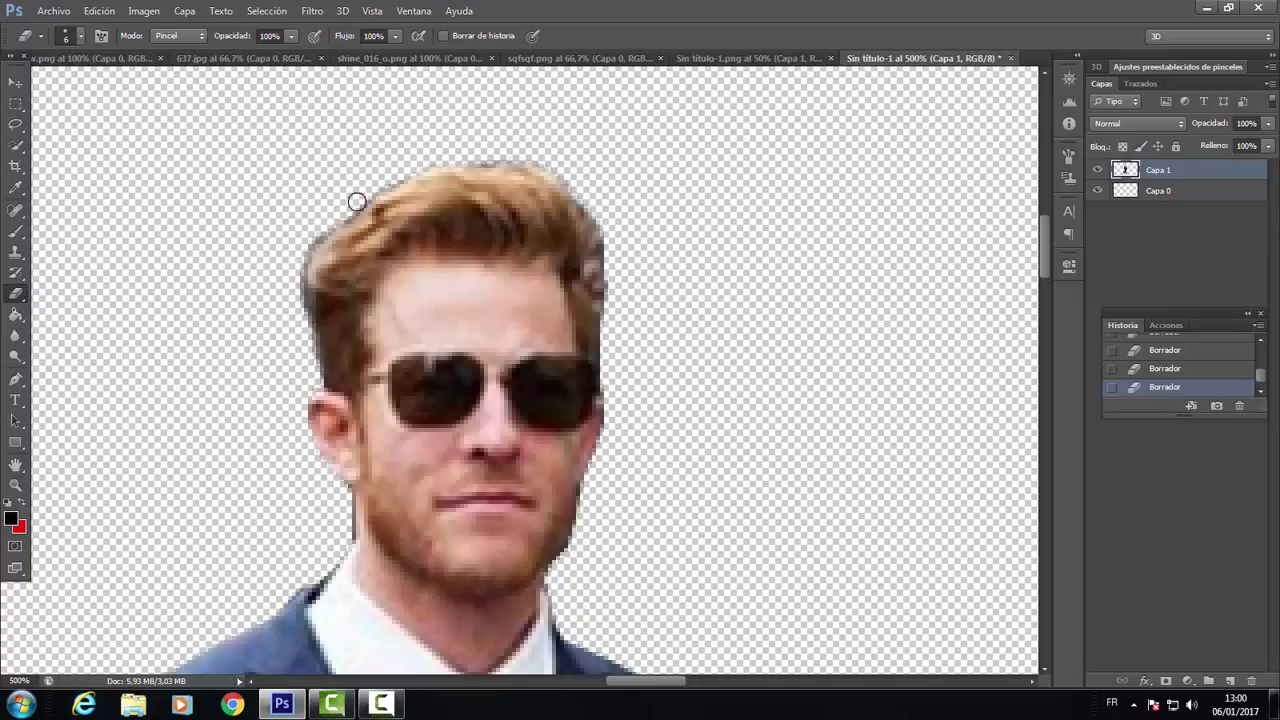
Step: Delete the last Borrador state from the History panel
scroll(237, 181, "down", 2)
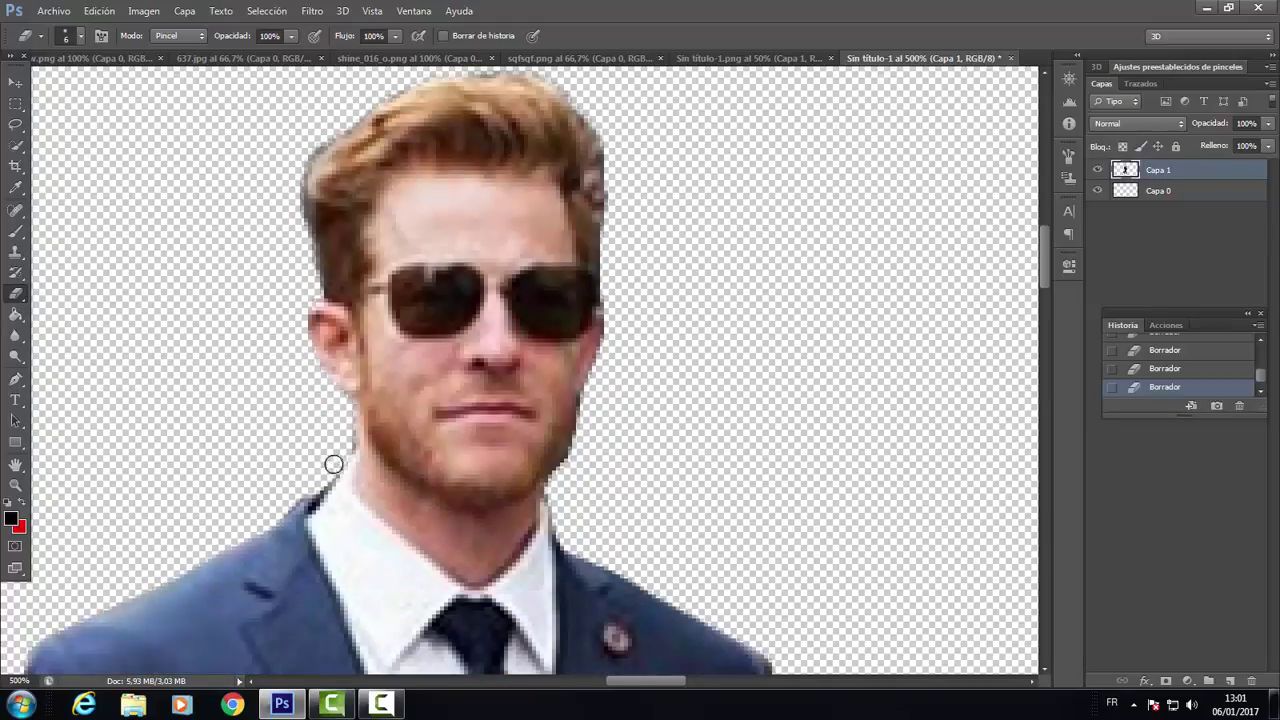
scroll(221, 466, "down", 1)
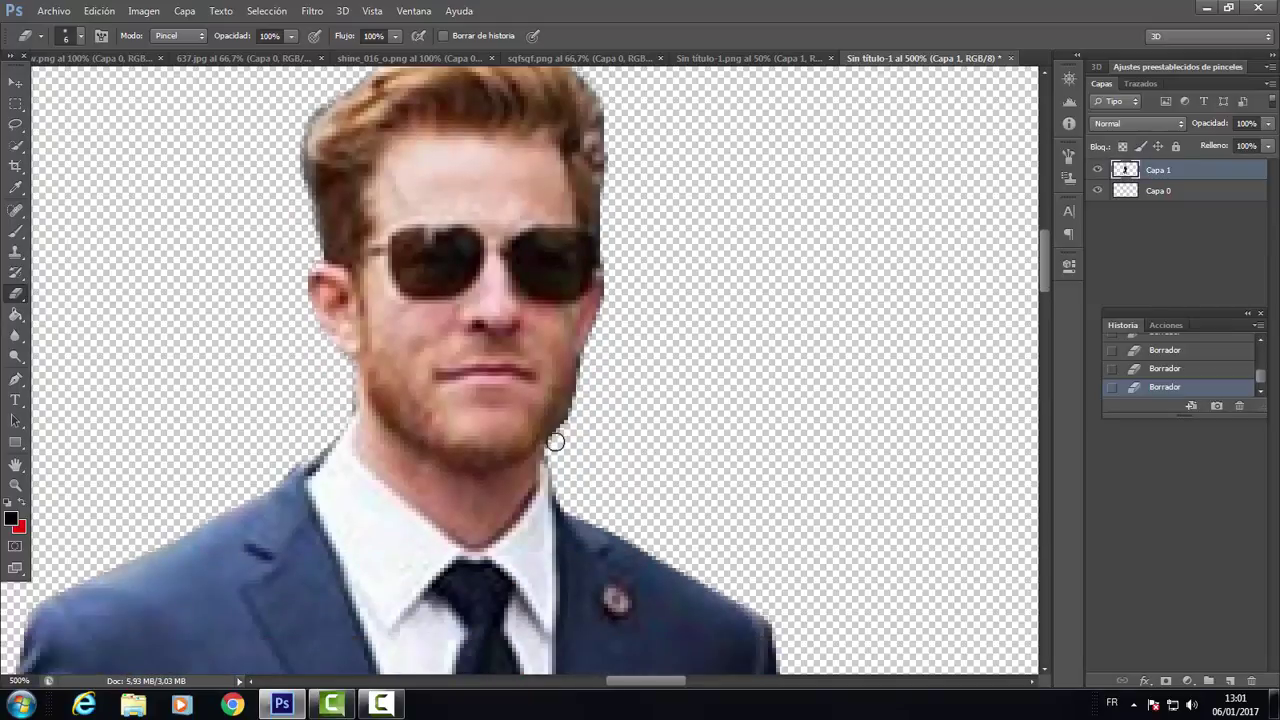
left_click(1239, 405)
left_click(598, 270)
left_click(80, 36)
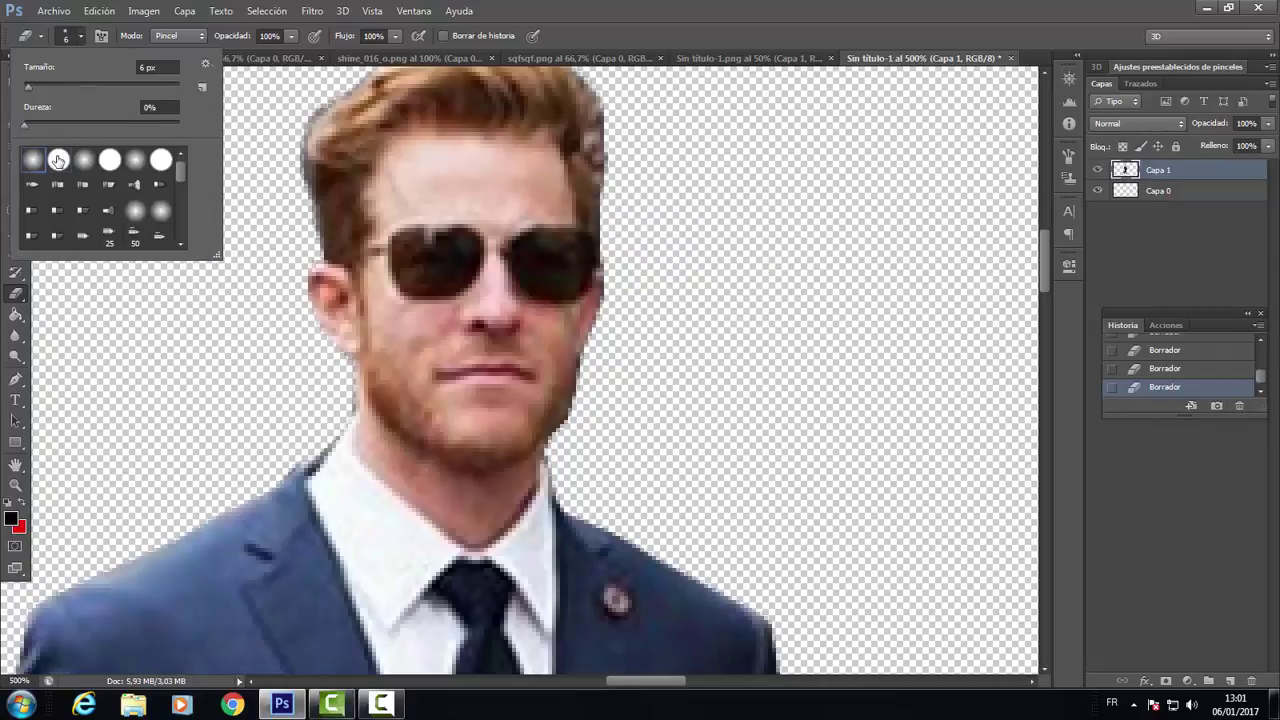
left_click(564, 437)
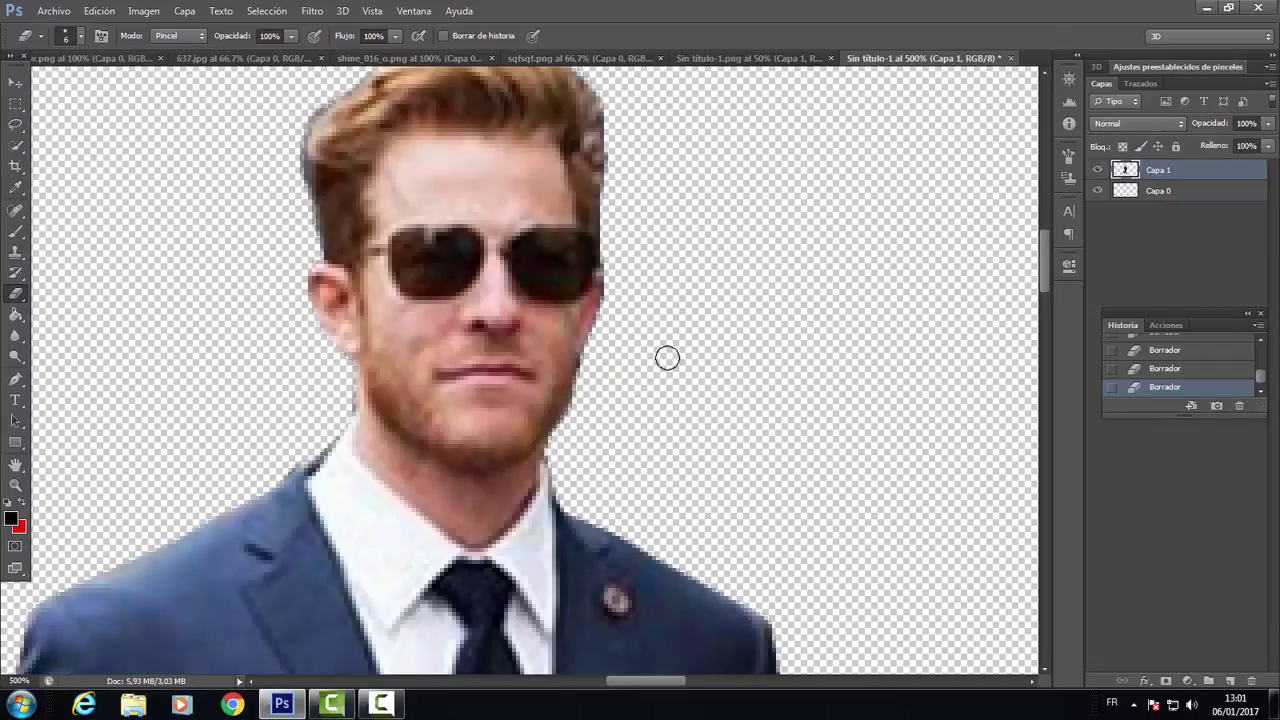
Step: Scroll down the figure and check the eraser brush size settings
scroll(795, 448, "down", 5)
scroll(795, 448, "down", 1)
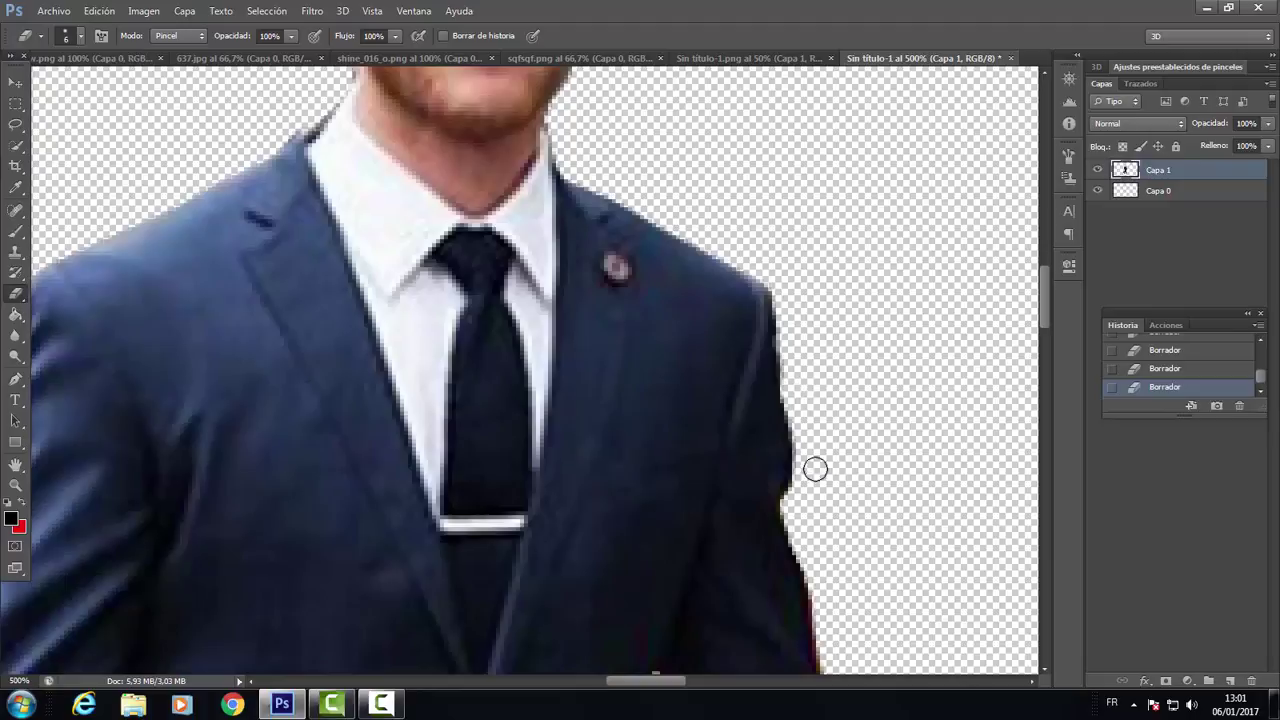
left_click(80, 36)
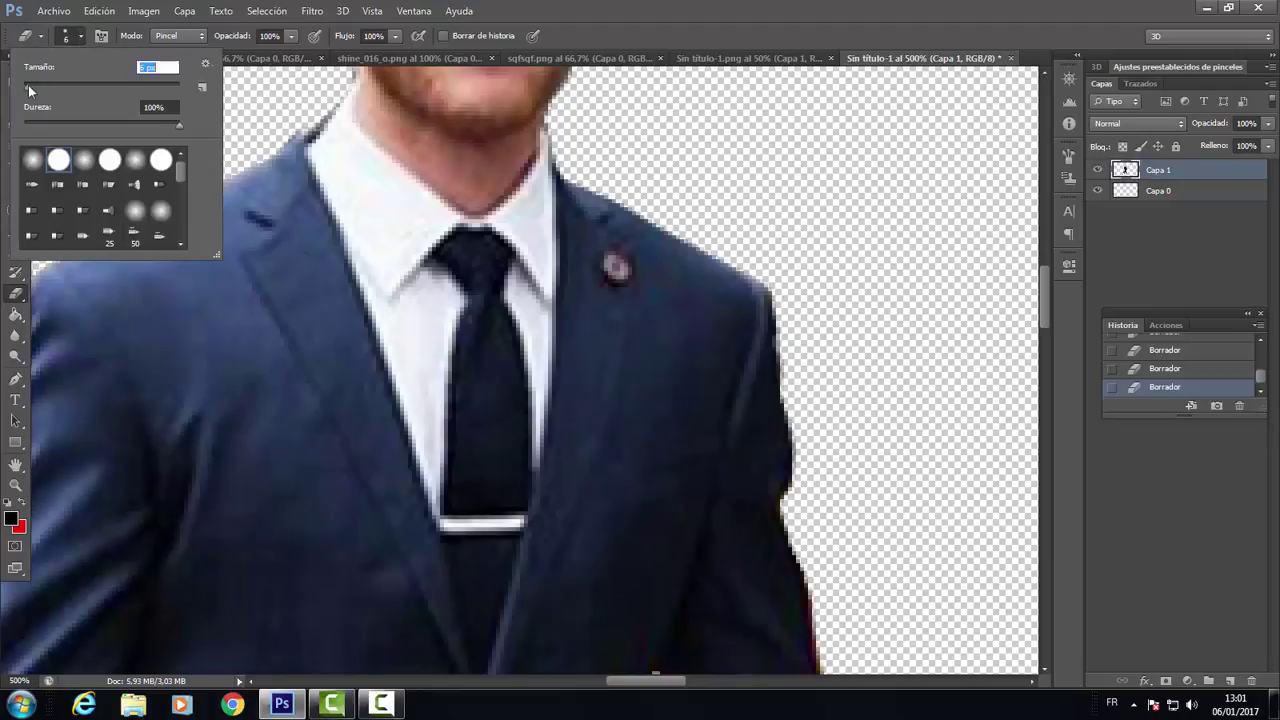
left_click(790, 521)
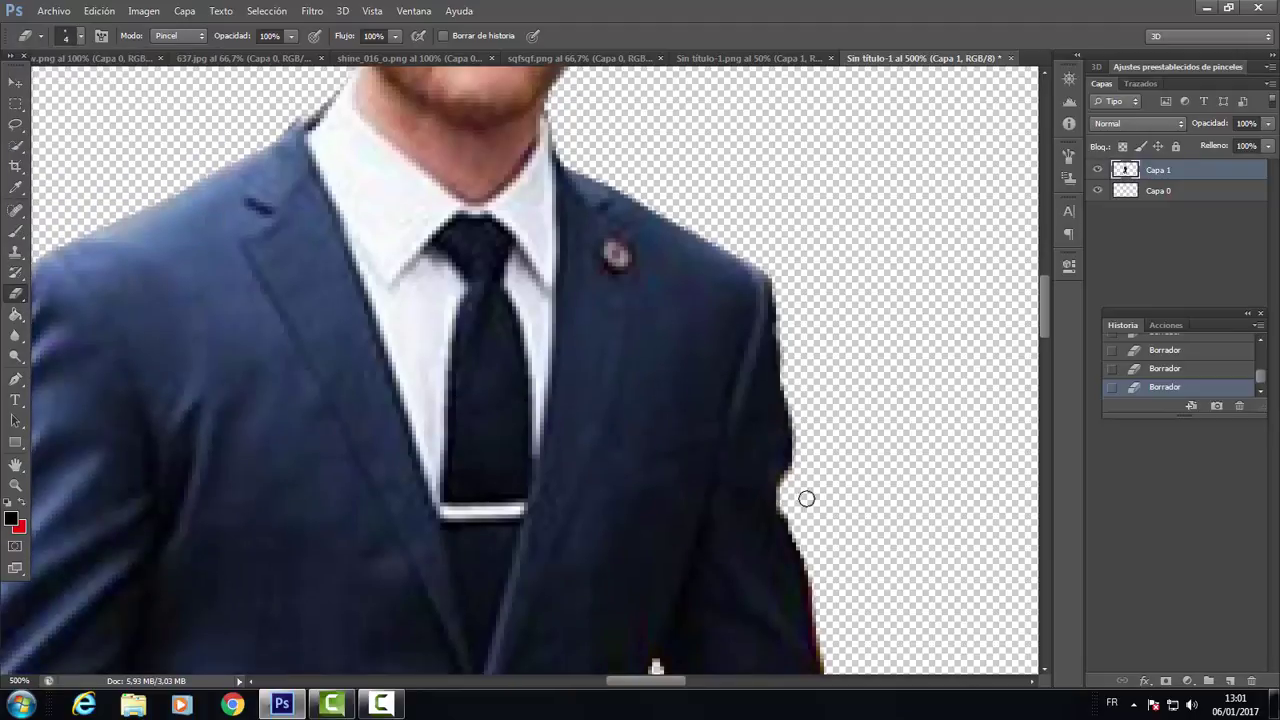
Step: Scroll down to the trouser legs and zoom out to 400%
scroll(806, 497, "down", 2)
scroll(860, 560, "down", 1)
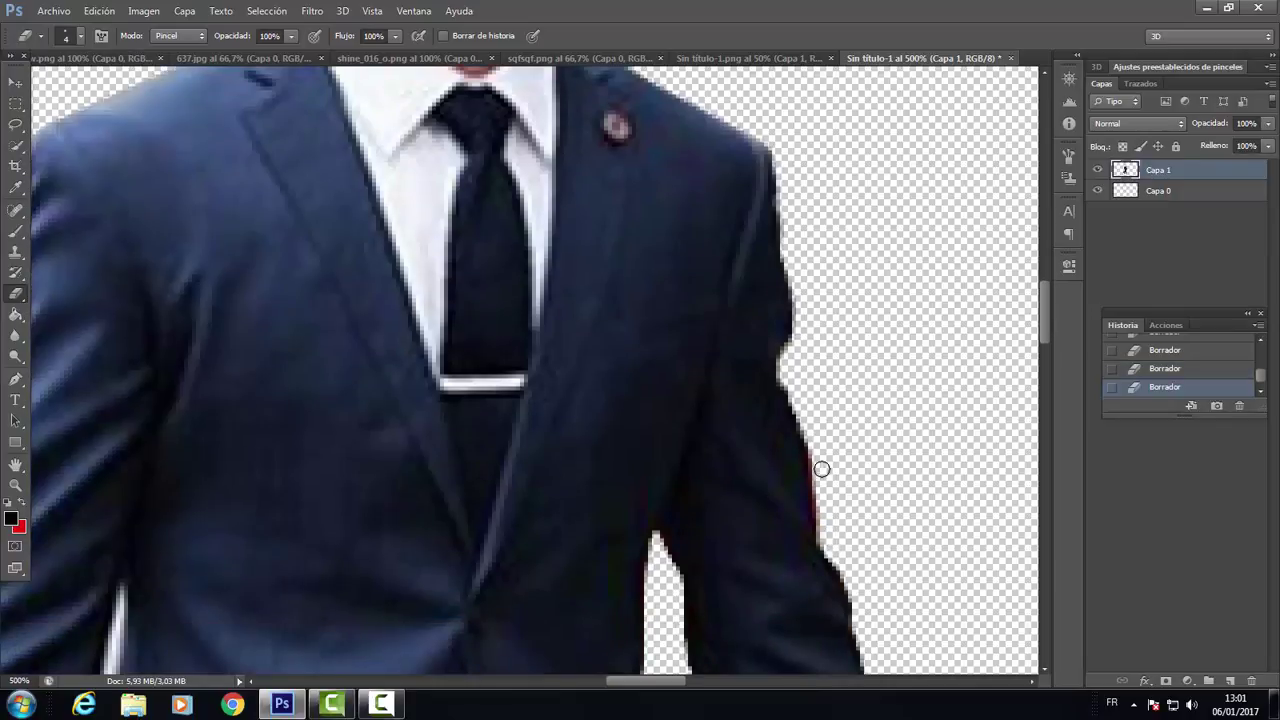
scroll(840, 480, "down", 2)
scroll(900, 591, "down", 4)
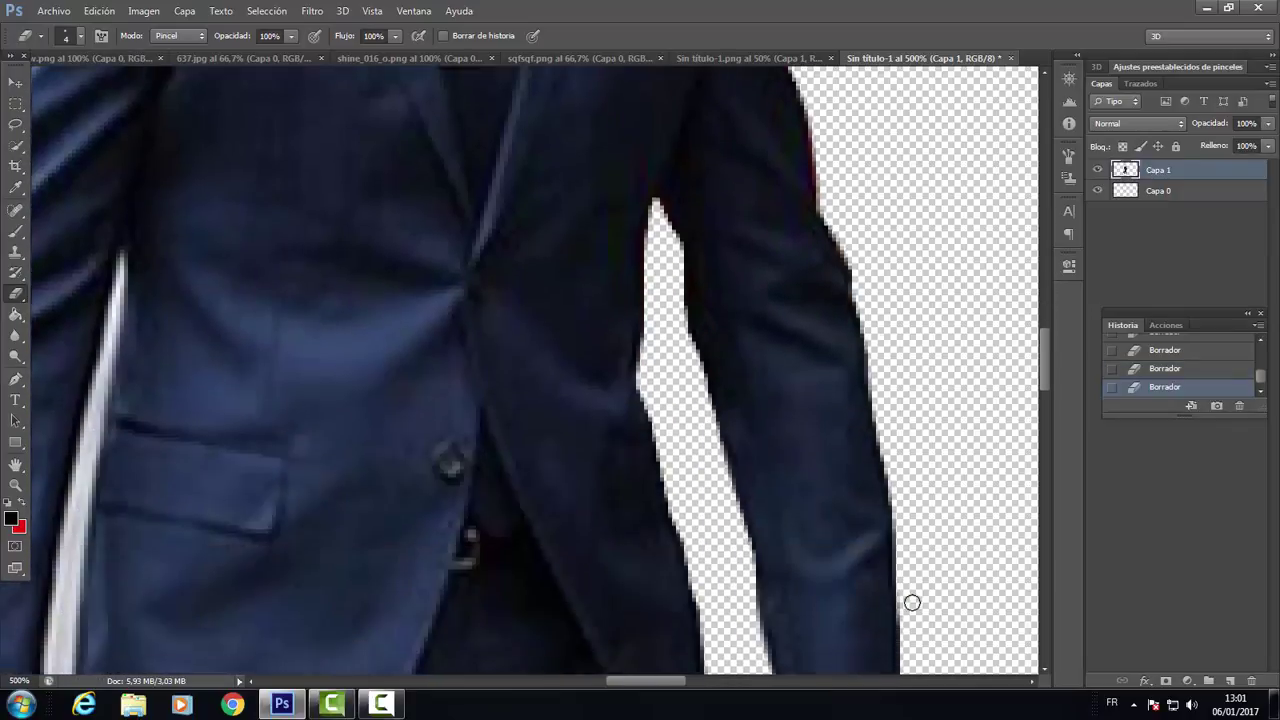
scroll(908, 603, "down", 6)
scroll(920, 617, "down", 2)
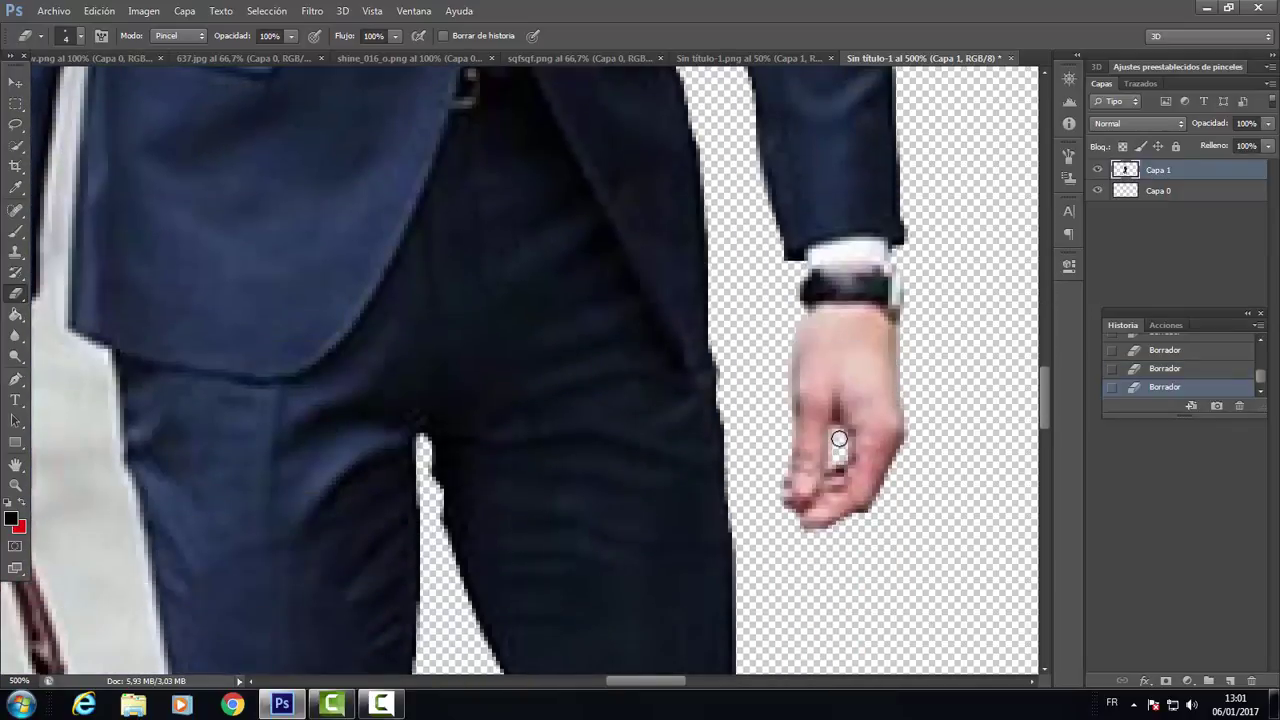
scroll(808, 528, "down", 5)
scroll(820, 571, "down", 5)
scroll(410, 600, "down", 5)
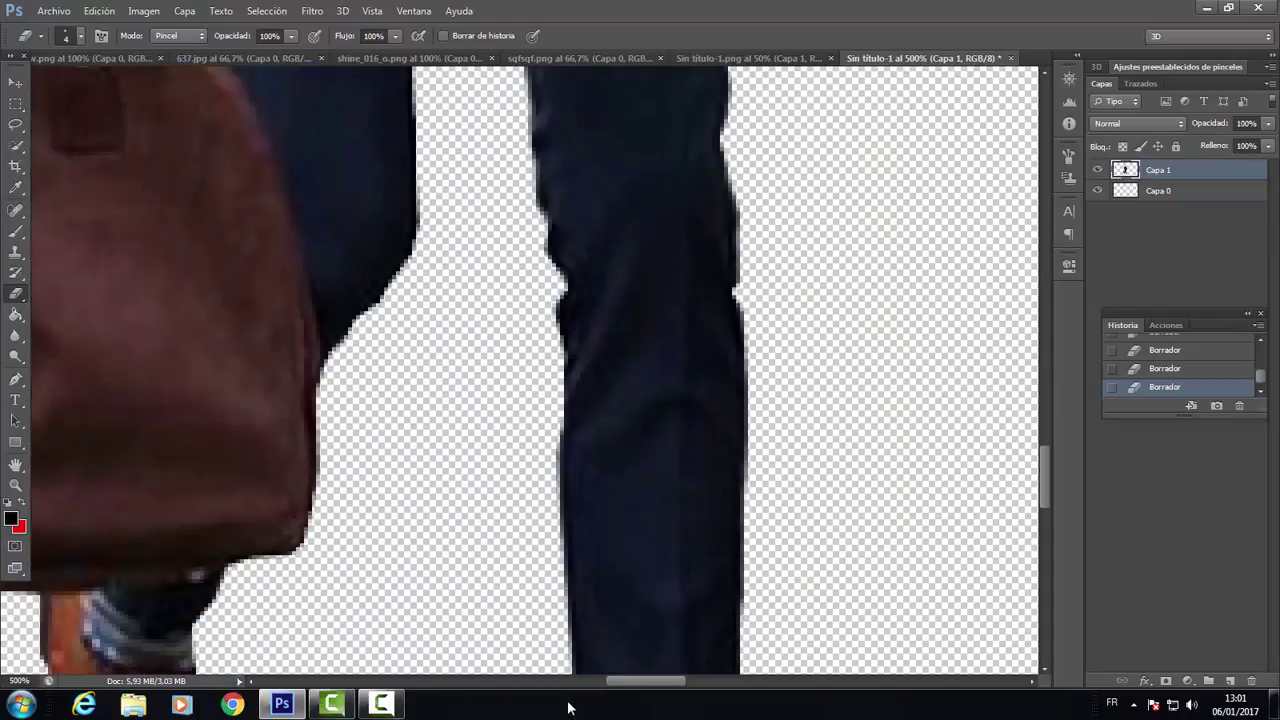
scroll(423, 614, "down", 2)
scroll(423, 614, "up", 2)
scroll(423, 614, "up", 10)
key("z")
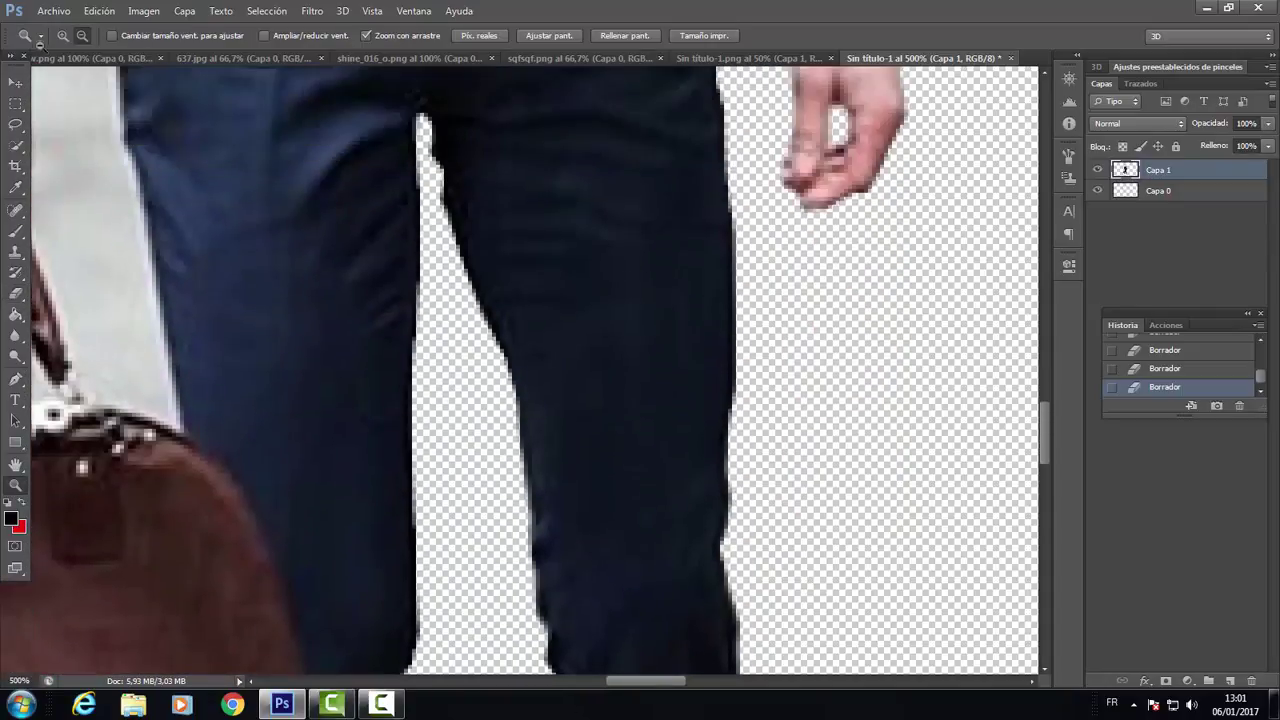
left_click(391, 594, "alt")
left_click_drag(620, 683, 585, 683)
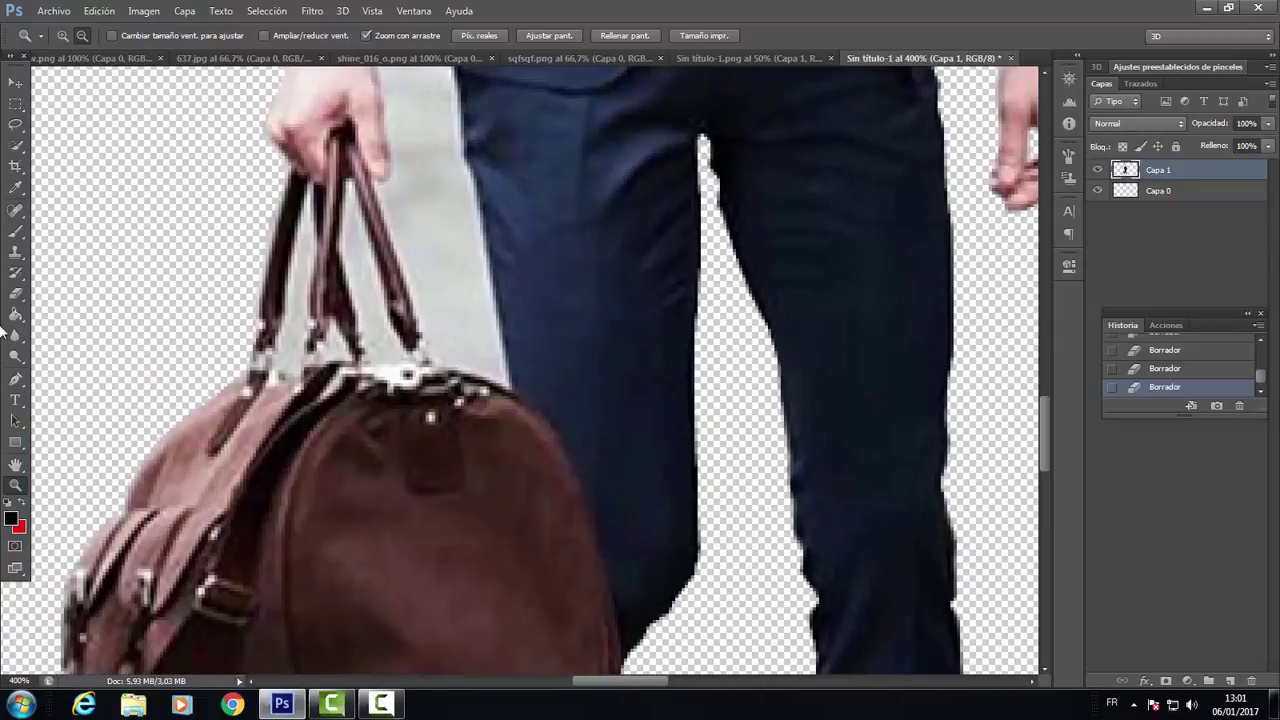
Step: Trace a closed Pen path around the first gap between the bag top and handle
left_click(15, 379)
left_click(371, 368)
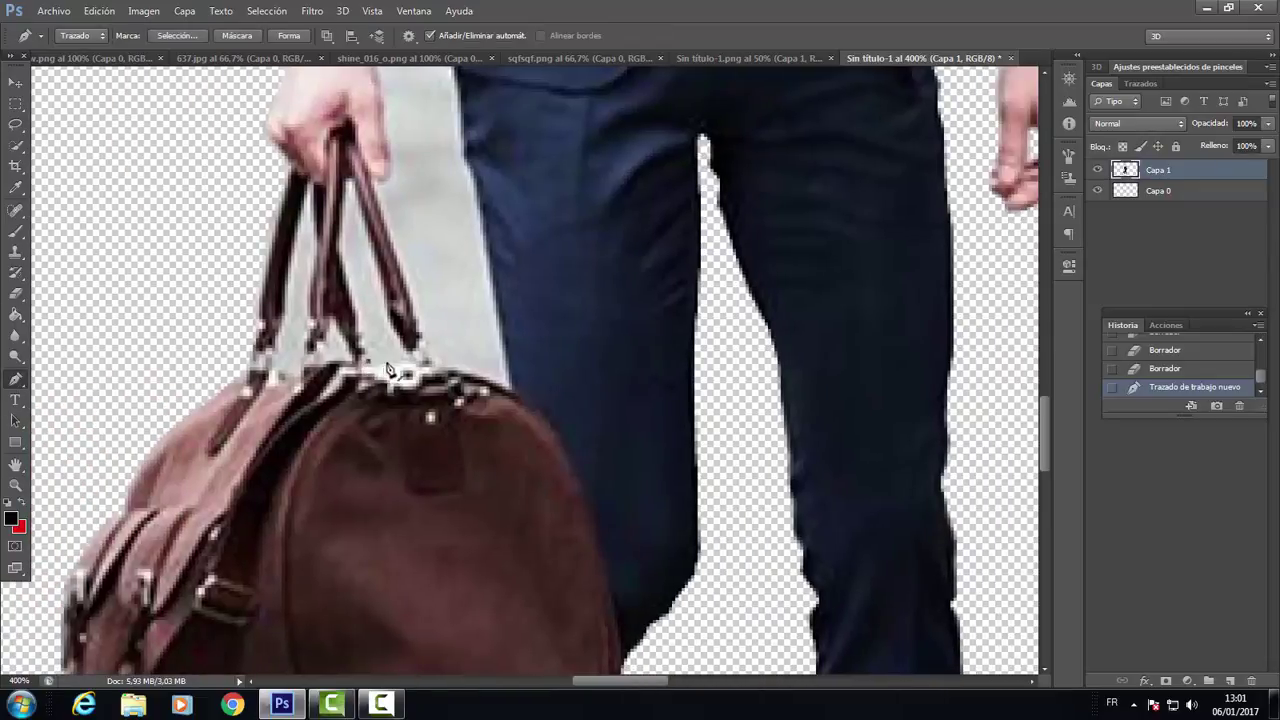
left_click(385, 362)
left_click(396, 361)
left_click(408, 359)
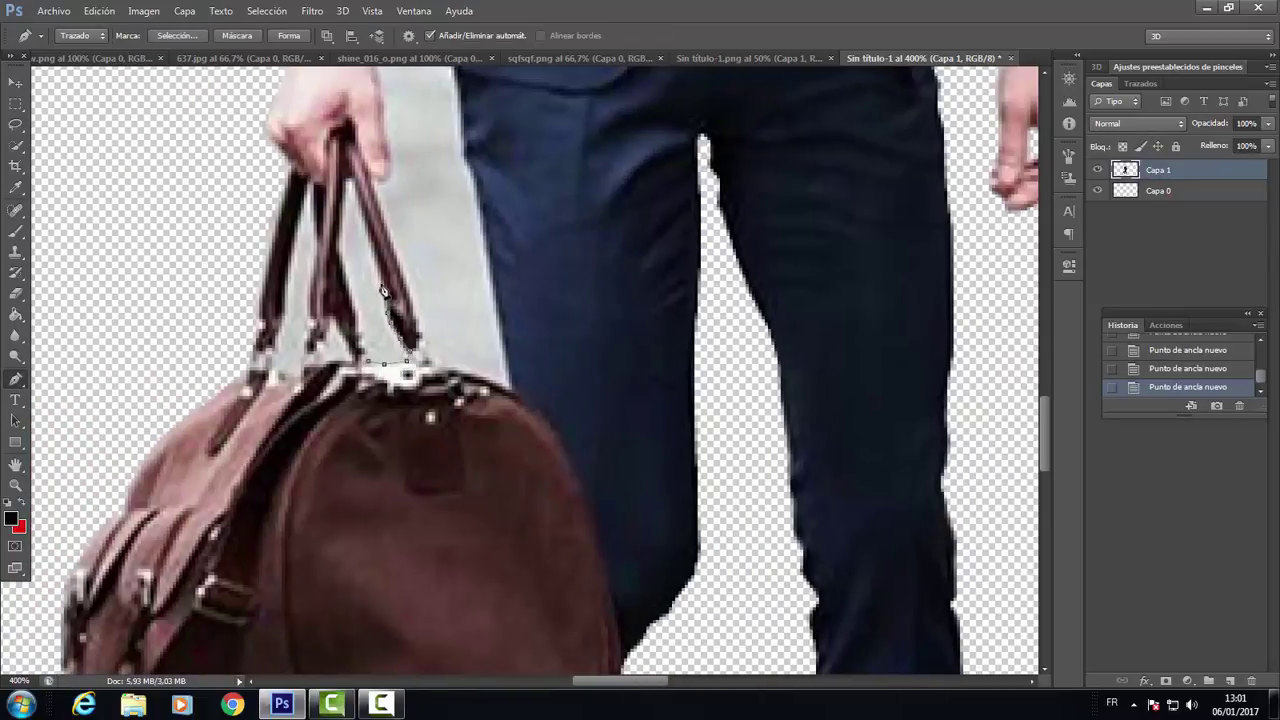
left_click(371, 242)
left_click(364, 214)
left_click(350, 188)
left_click(371, 367)
Step: Turn that path into a selection and delete the grey background inside it
right_click(371, 367)
left_click(430, 389)
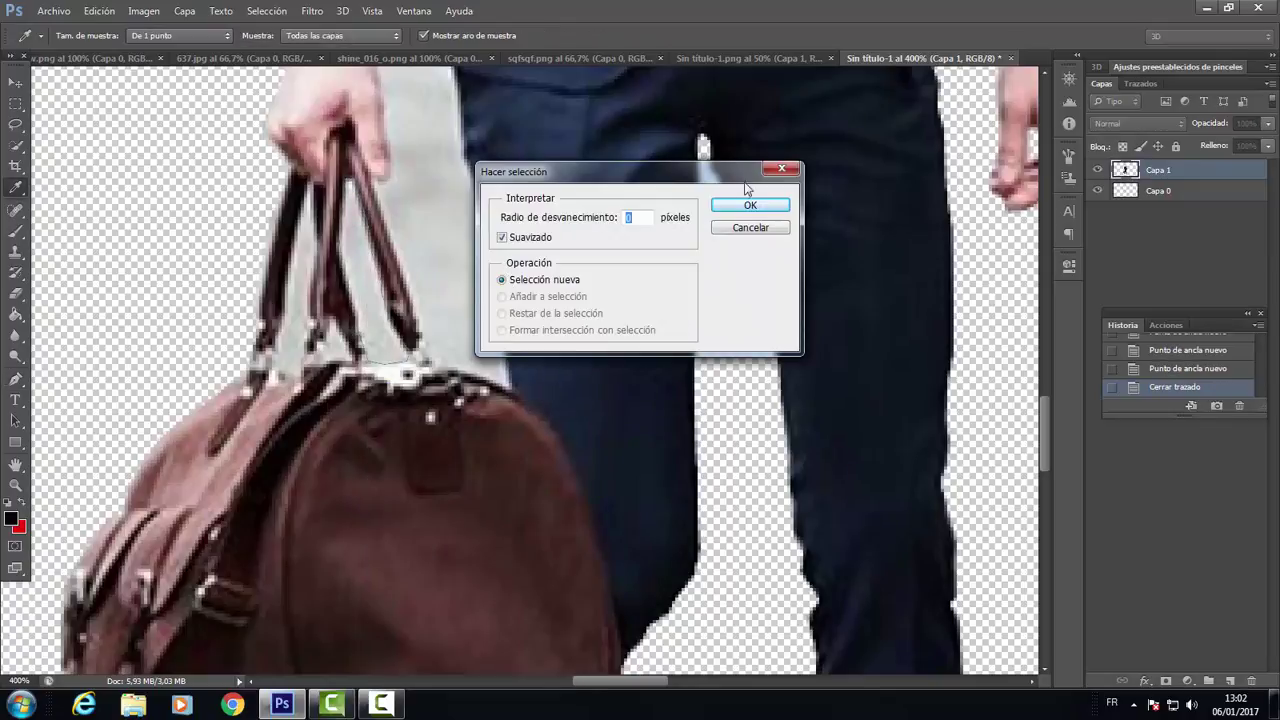
left_click(748, 194)
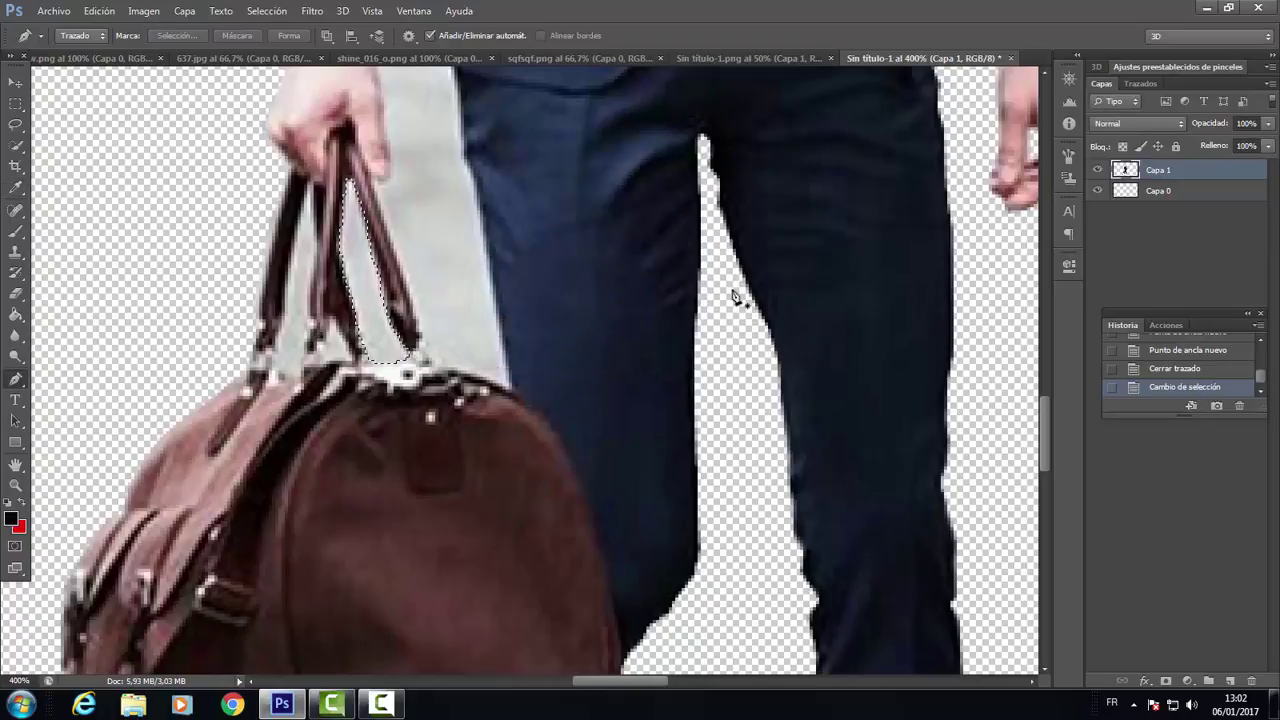
key("Delete")
Step: Outline the next handle gap, load it as a selection with Ctrl+Enter, and cut it away
left_click(320, 352)
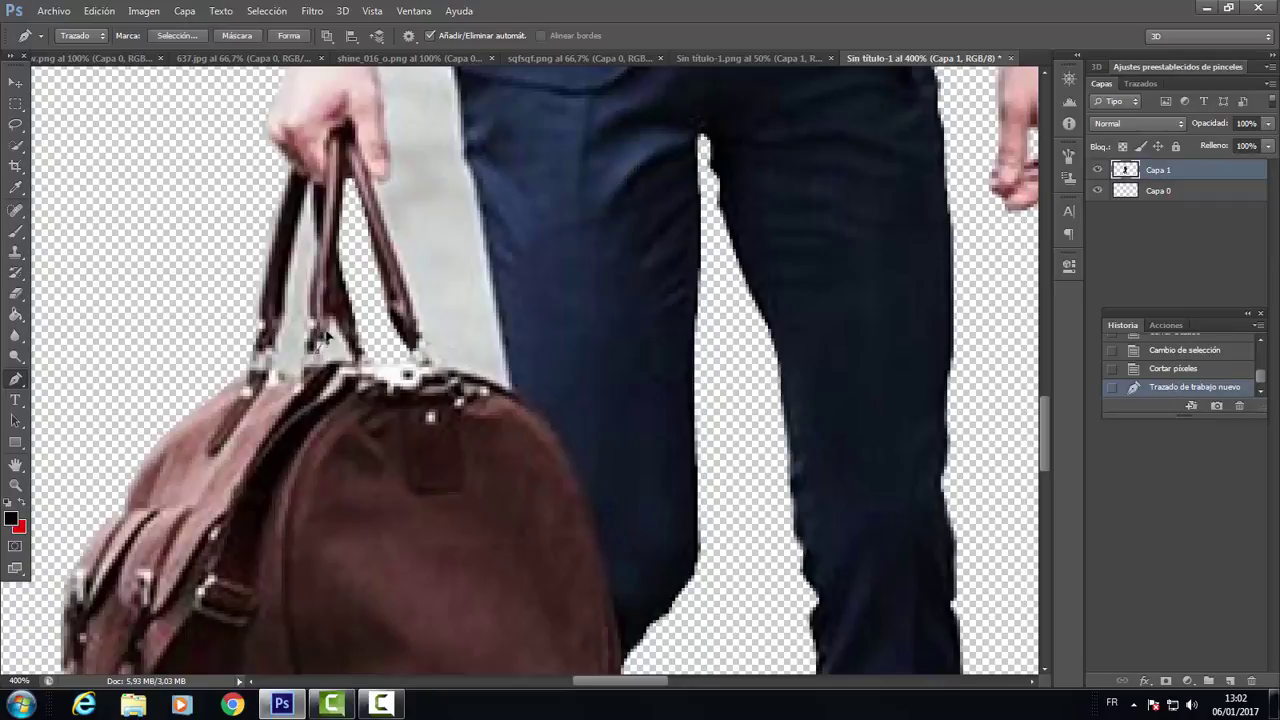
left_click(329, 312)
left_click(350, 355)
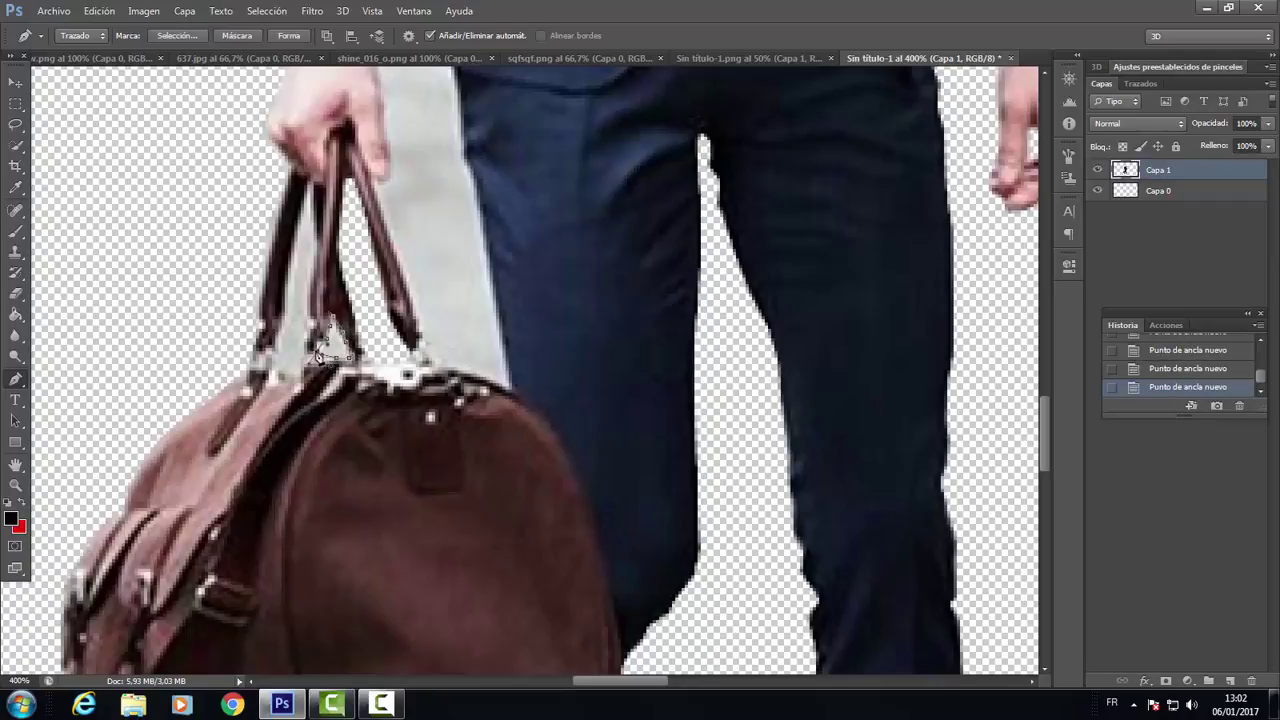
left_click(323, 368)
key("ctrl+Return")
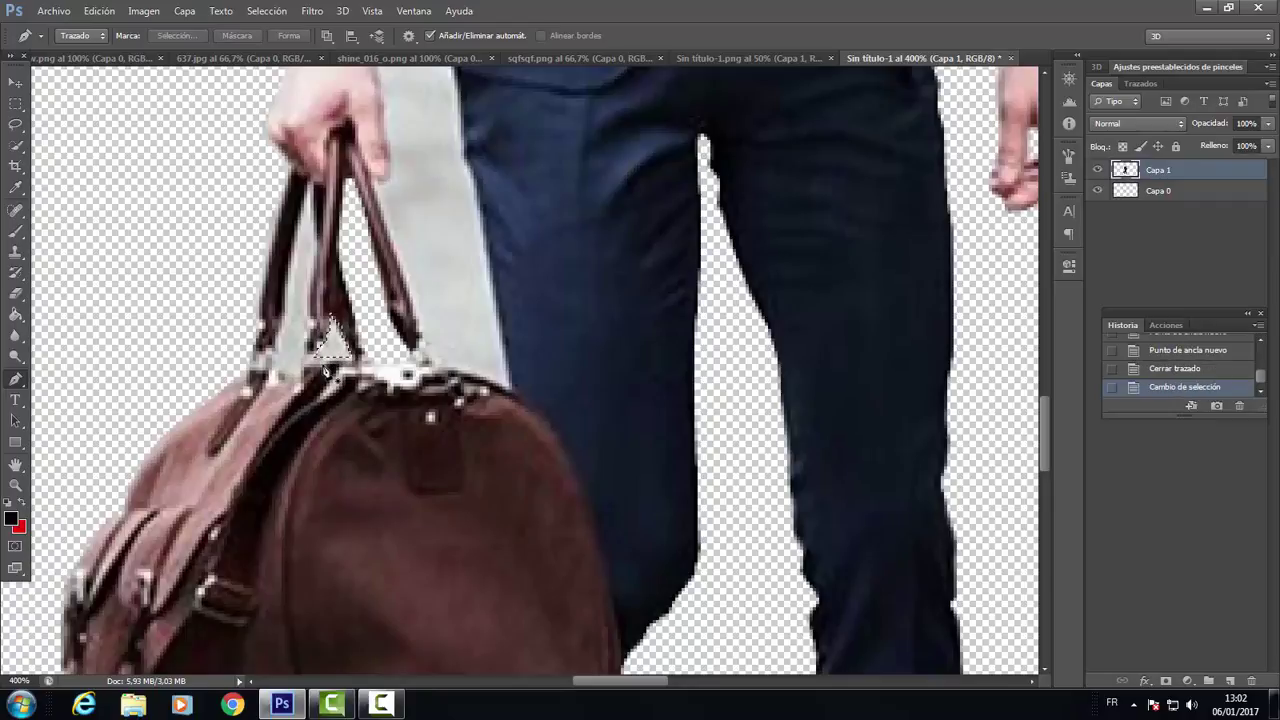
key("ctrl+x")
Step: Trace the gap between the handles, load it as a selection, and cut it away
left_click(281, 375)
left_click(293, 373)
left_click(303, 357)
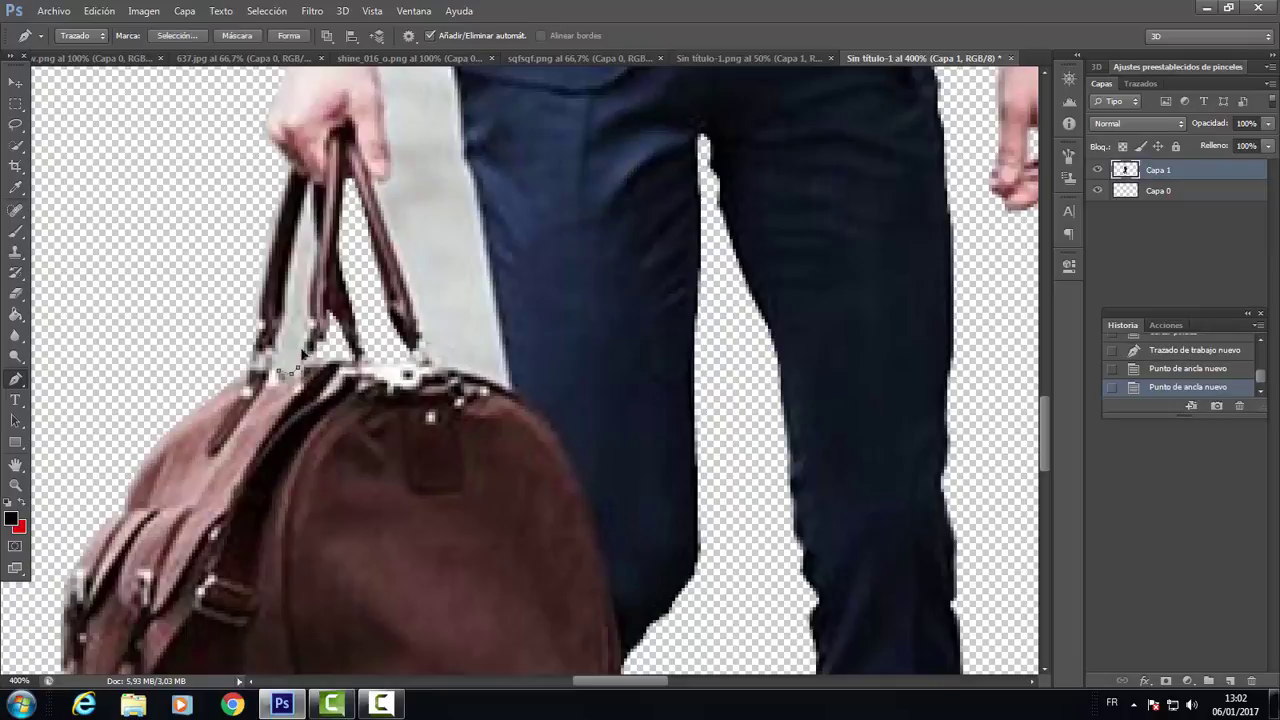
left_click(308, 338)
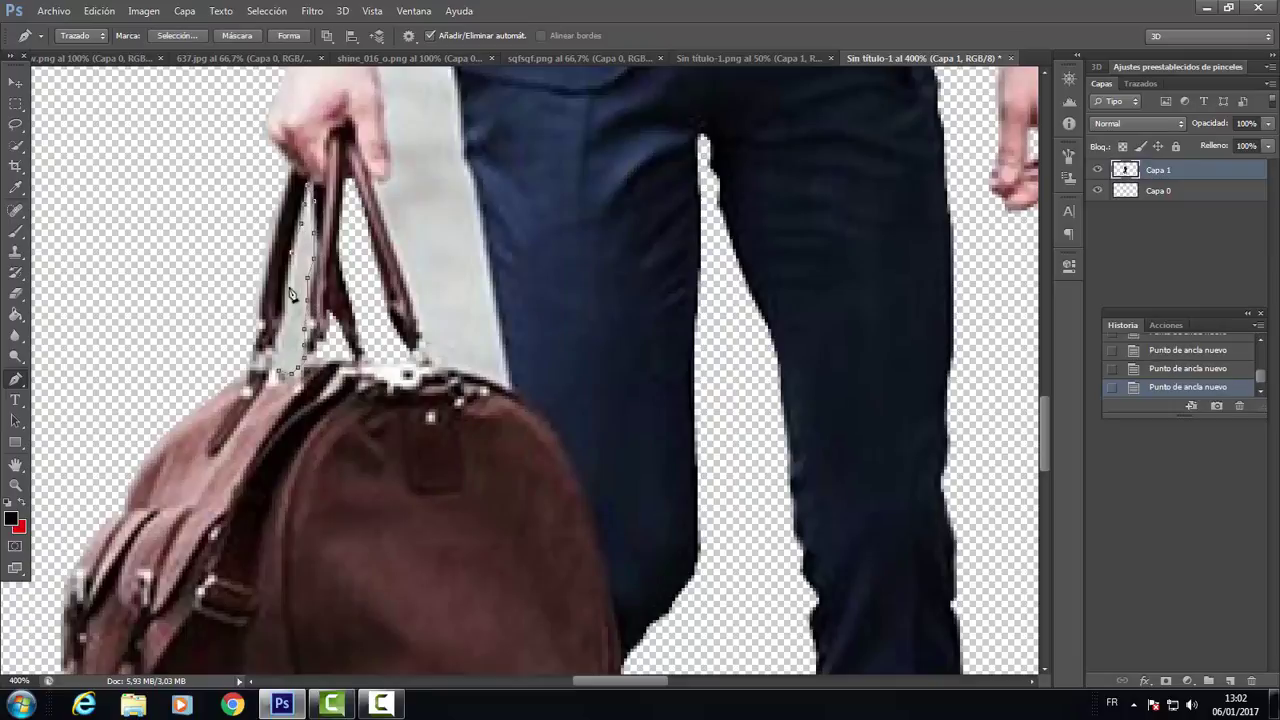
left_click(281, 376)
key("ctrl+Return")
key("ctrl+x")
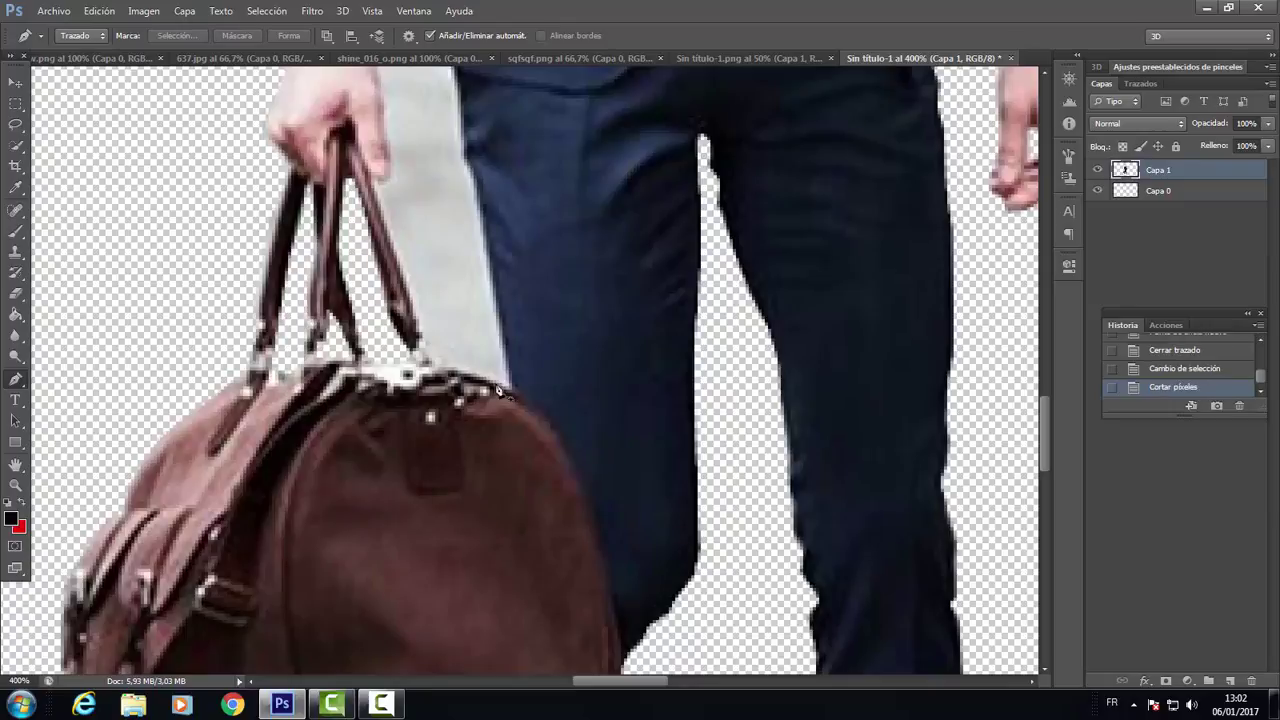
Step: Begin tracing the grey area above the bag along its top edge
left_click(498, 390)
left_click(485, 379)
left_click(470, 372)
left_click(455, 366)
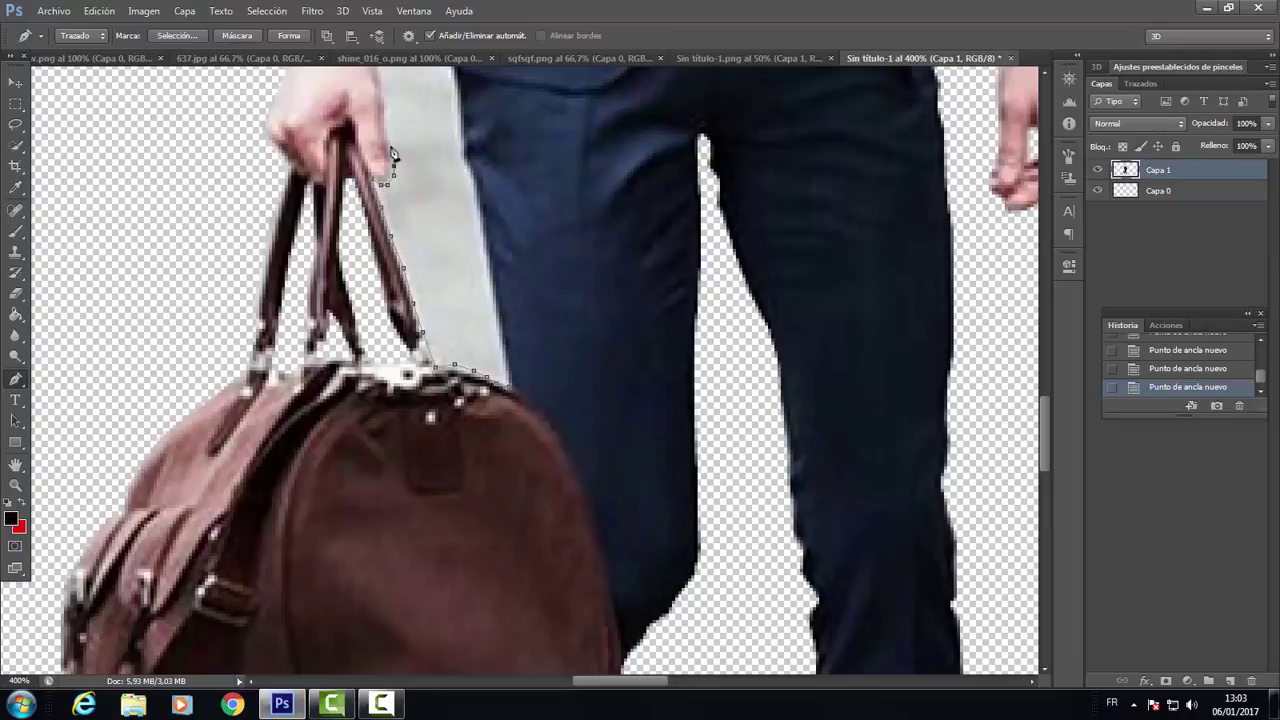
Step: Close the outline around the grey strip beside the jacket and cut it out via Ctrl+Enter
scroll(391, 155, "up", 2)
scroll(389, 163, "up", 1)
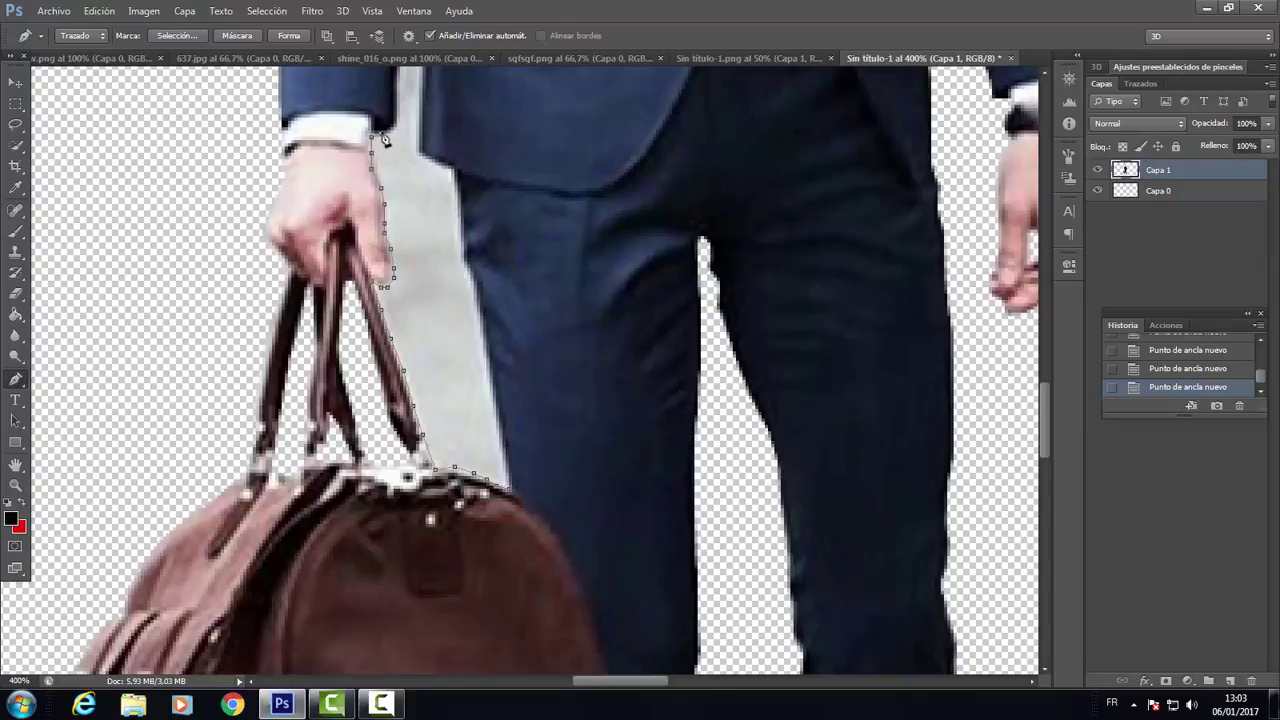
scroll(409, 143, "up", 3)
scroll(398, 366, "up", 5)
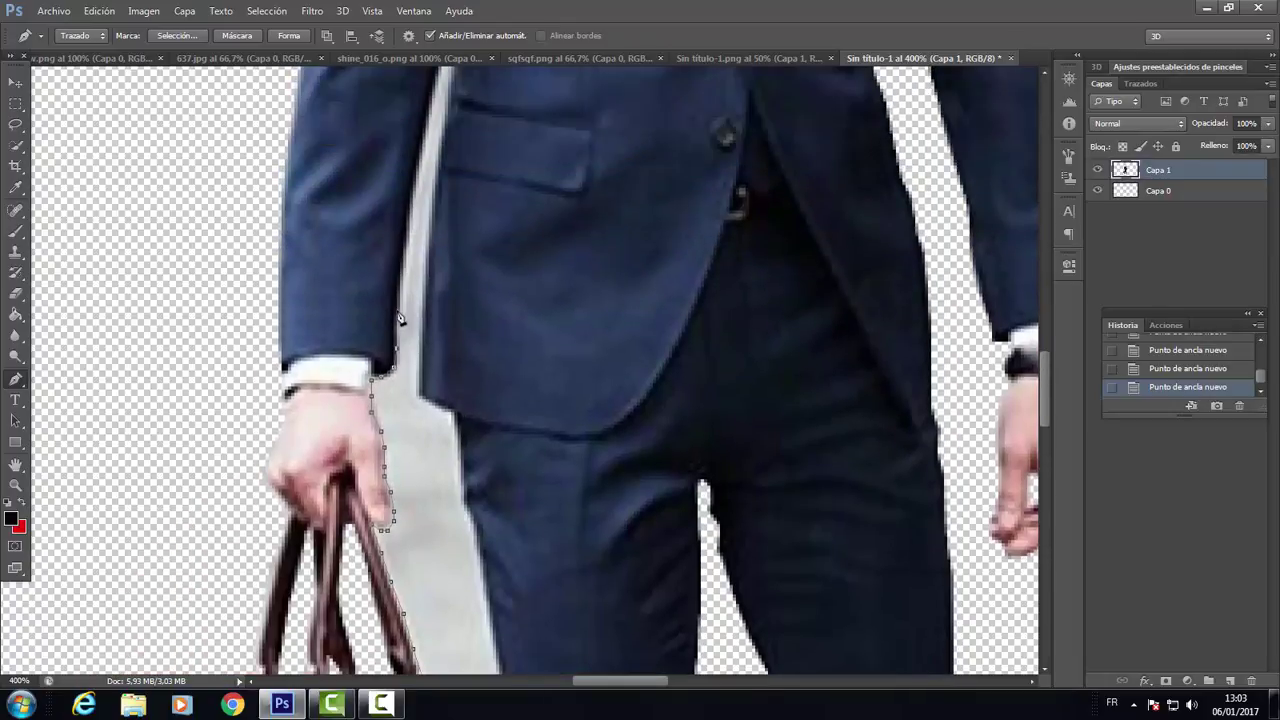
scroll(405, 263, "up", 2)
scroll(389, 390, "up", 4)
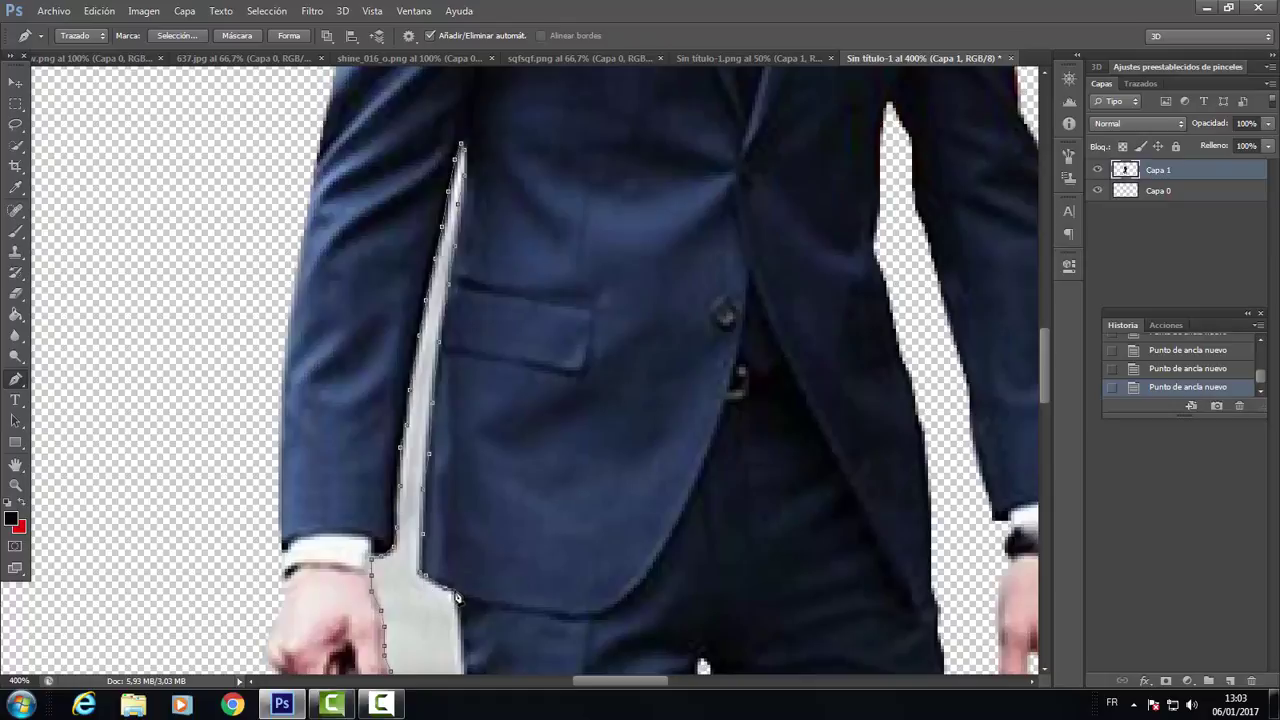
scroll(457, 598, "down", 2)
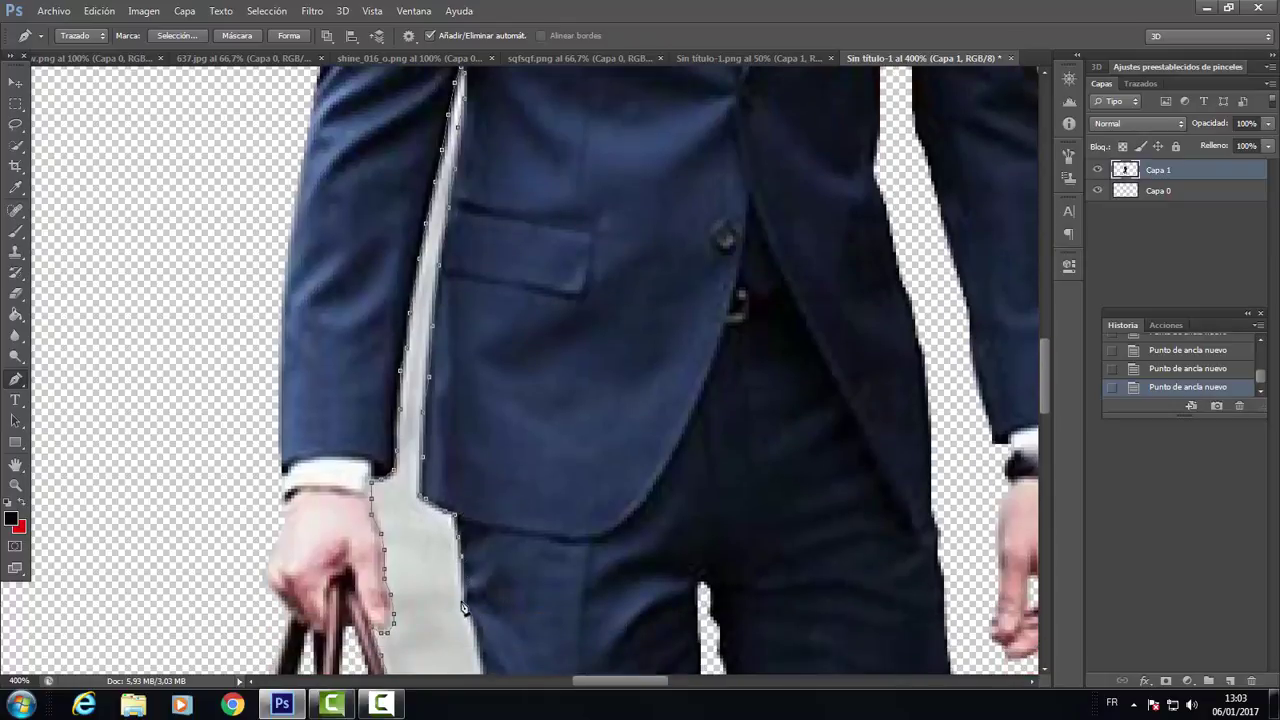
scroll(463, 608, "down", 1)
scroll(477, 592, "down", 1)
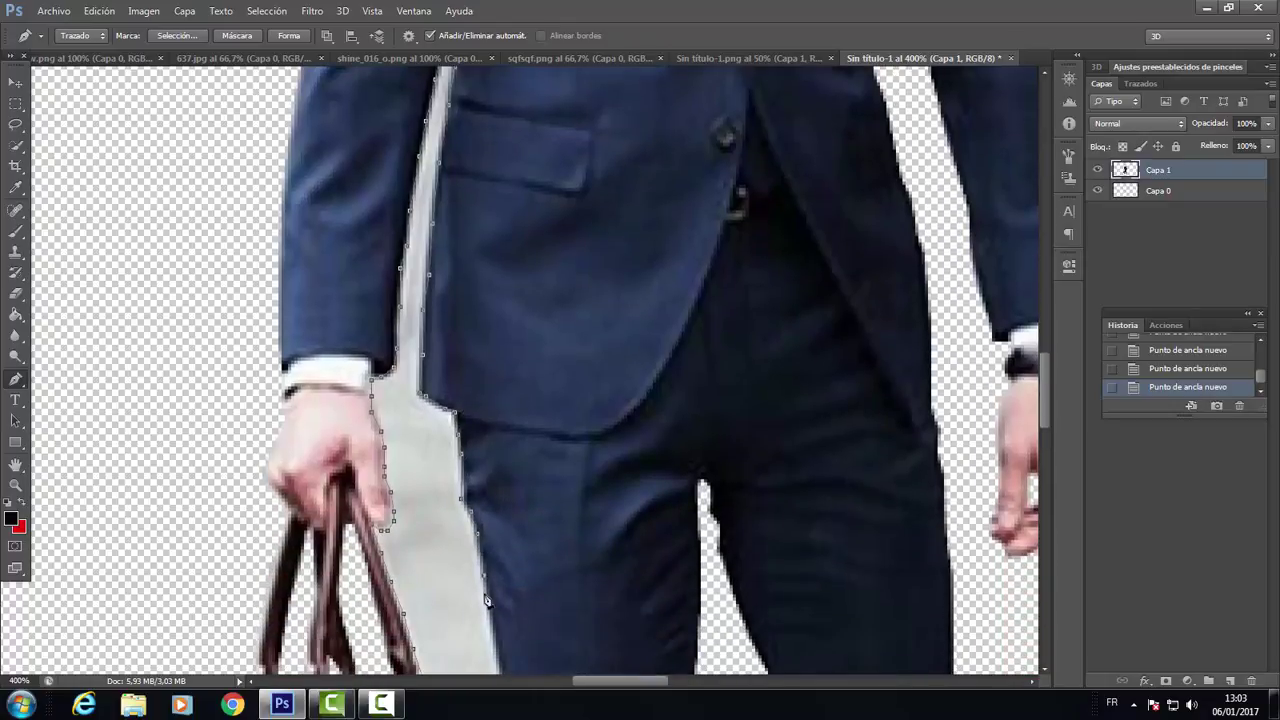
scroll(487, 599, "down", 1)
scroll(494, 578, "down", 1)
scroll(498, 566, "down", 1)
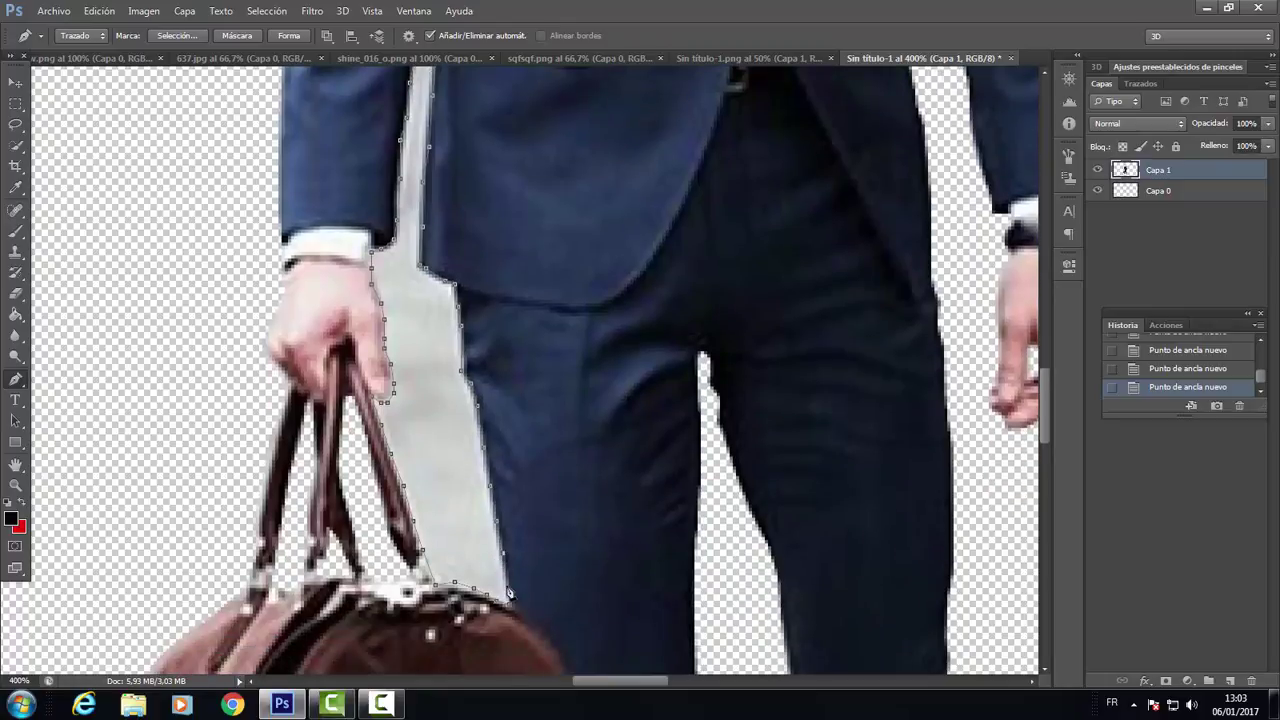
left_click(513, 620)
key("ctrl+Return")
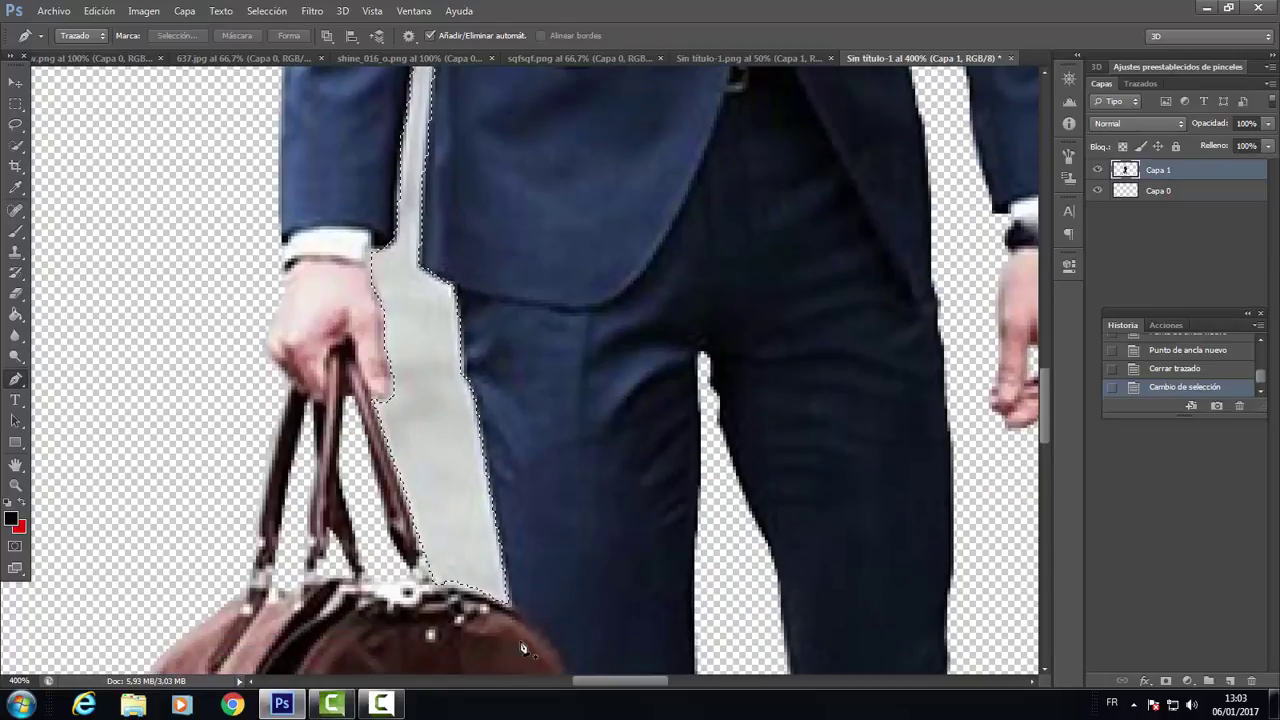
key("ctrl+x")
Step: Zoom out with the Zoom tool to see more of the man
scroll(373, 603, "down", 1)
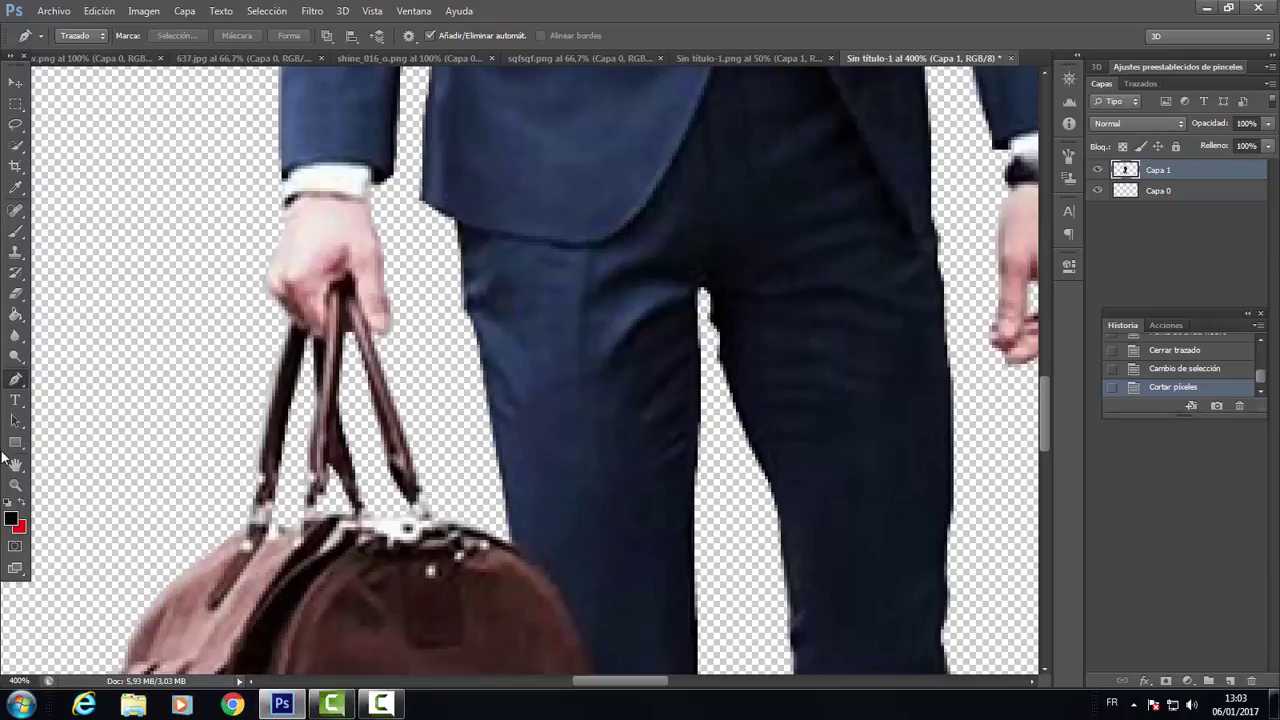
left_click(15, 485)
left_click(166, 280, "alt")
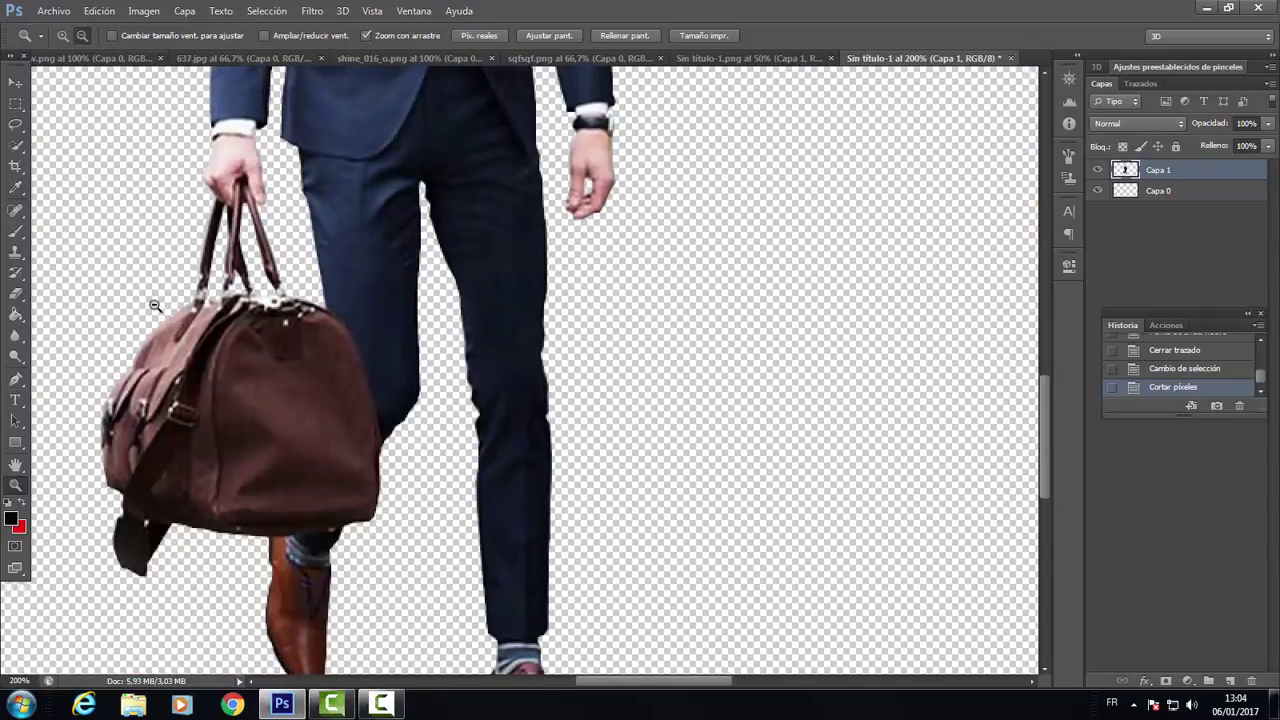
Step: Float the man's document and drag the cut-out man onto the railway image
left_click(155, 305, "alt")
left_click(155, 305, "alt")
left_click(15, 82)
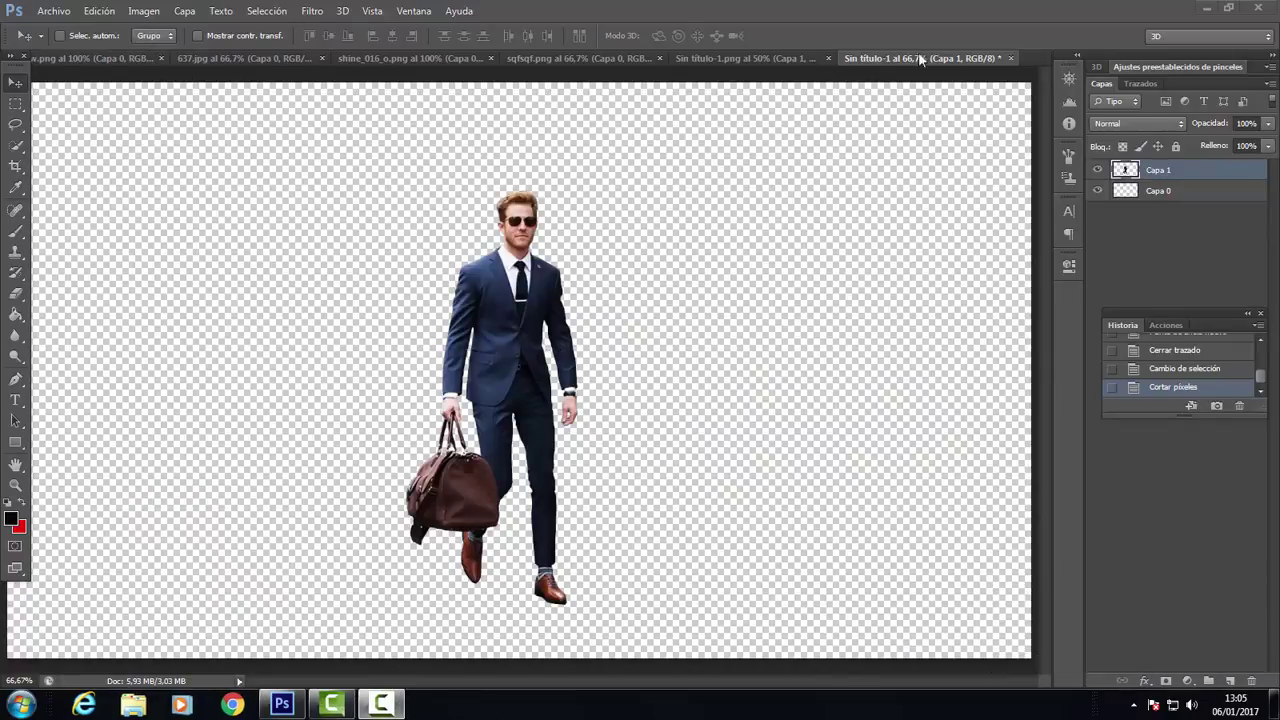
left_click(721, 57)
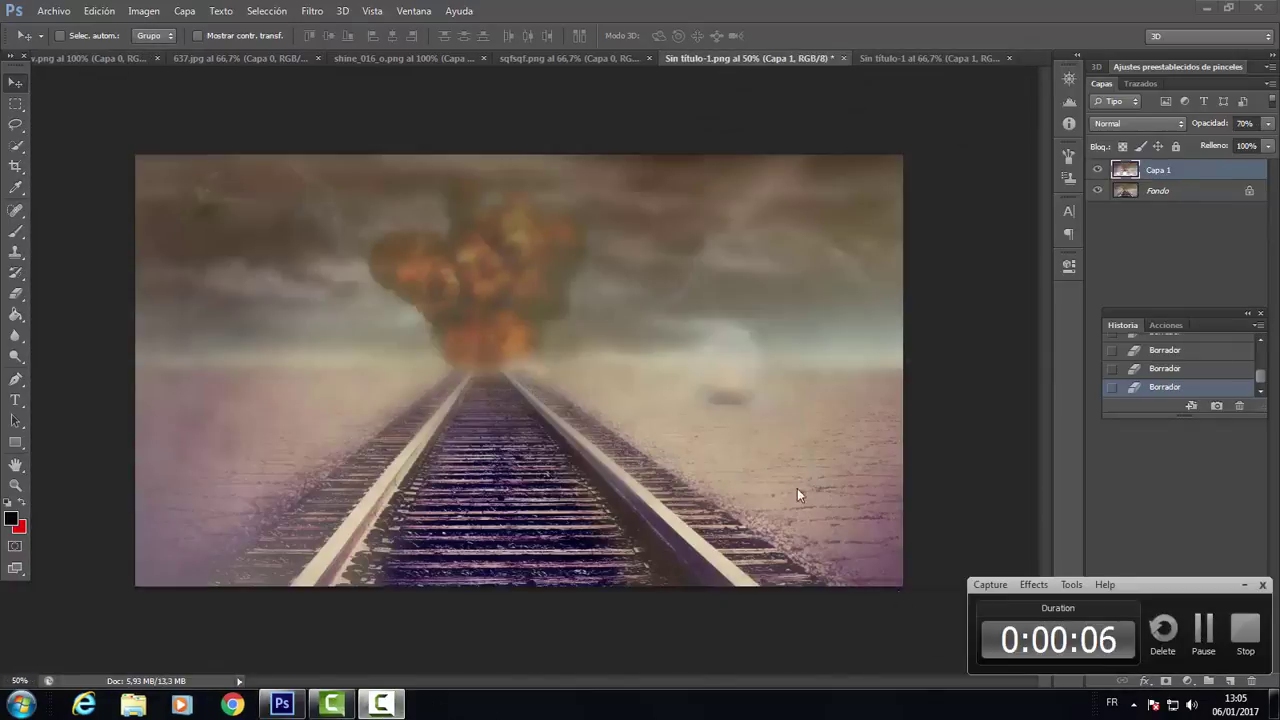
left_click(893, 60)
left_click_drag(900, 58, 950, 395)
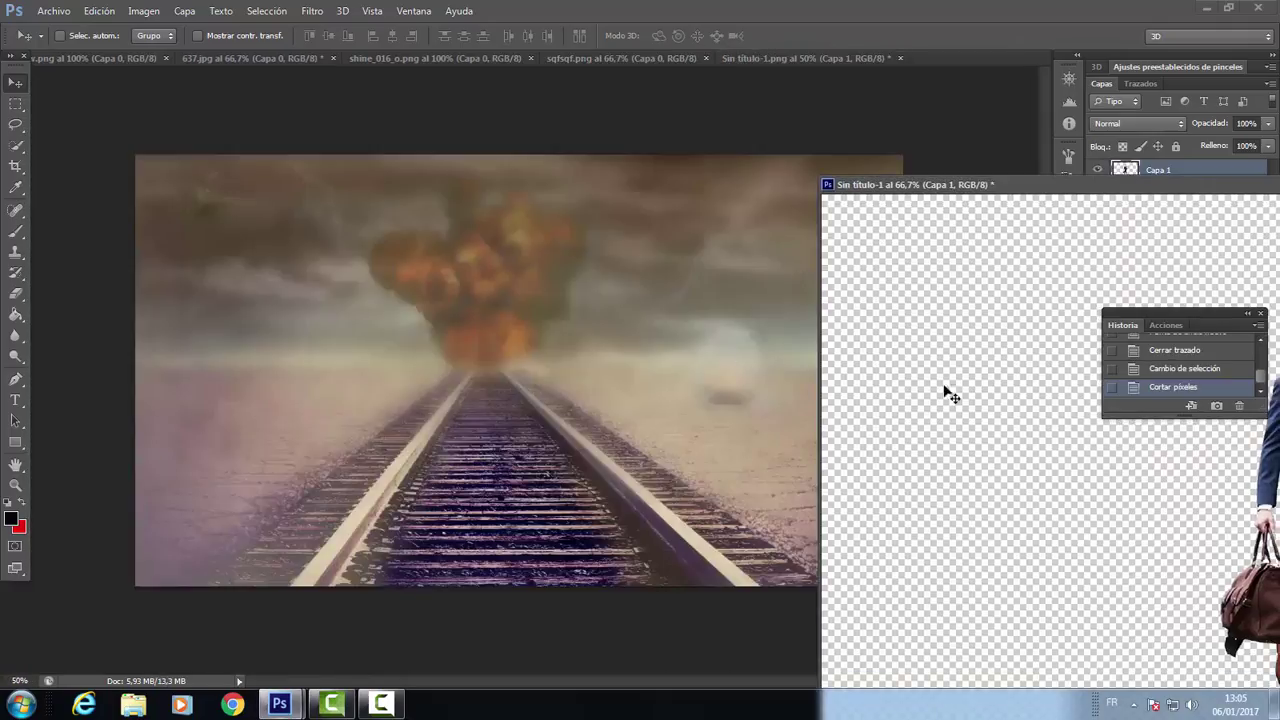
left_click_drag(900, 184, 650, 191)
left_click_drag(980, 400, 400, 330)
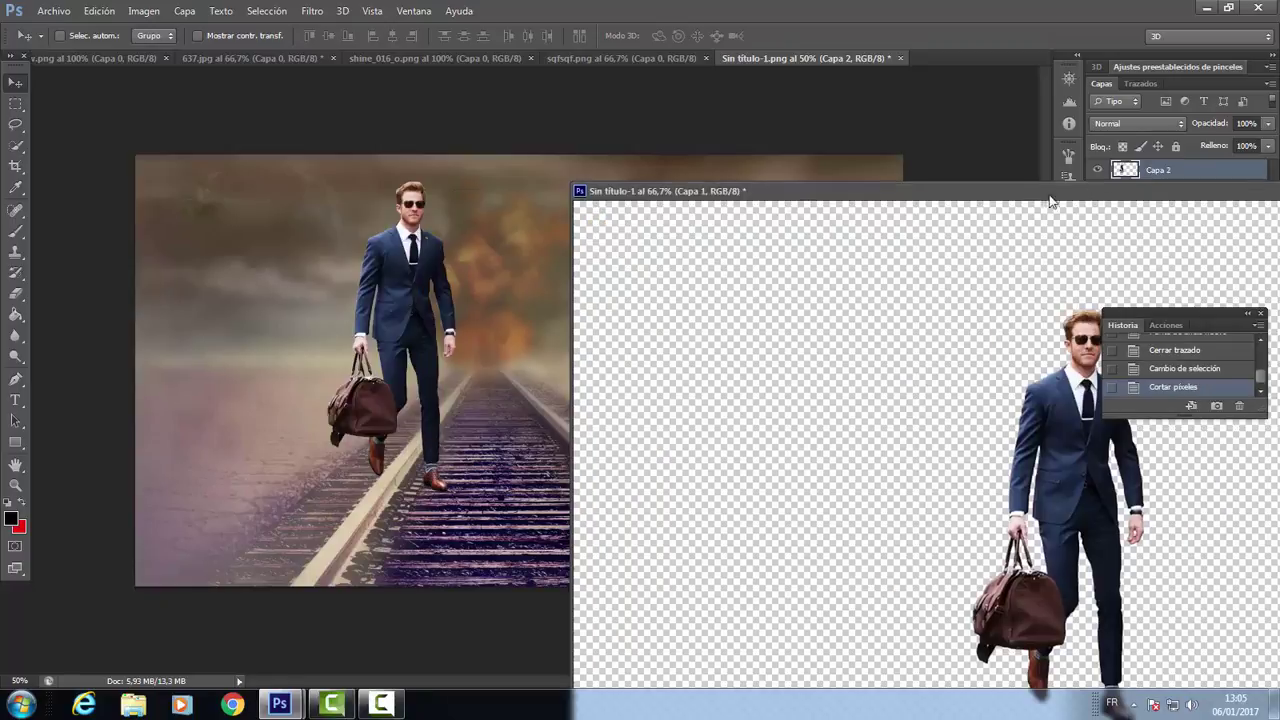
left_click_drag(1050, 195, 777, 228)
Step: Close the man's document without saving and position him centred on the tracks
left_click(1270, 228)
left_click(677, 271)
mouse_move(394, 308)
left_mouse_down()
mouse_move(468, 342)
mouse_move(471, 356)
left_mouse_up()
left_click_drag(485, 463, 492, 468)
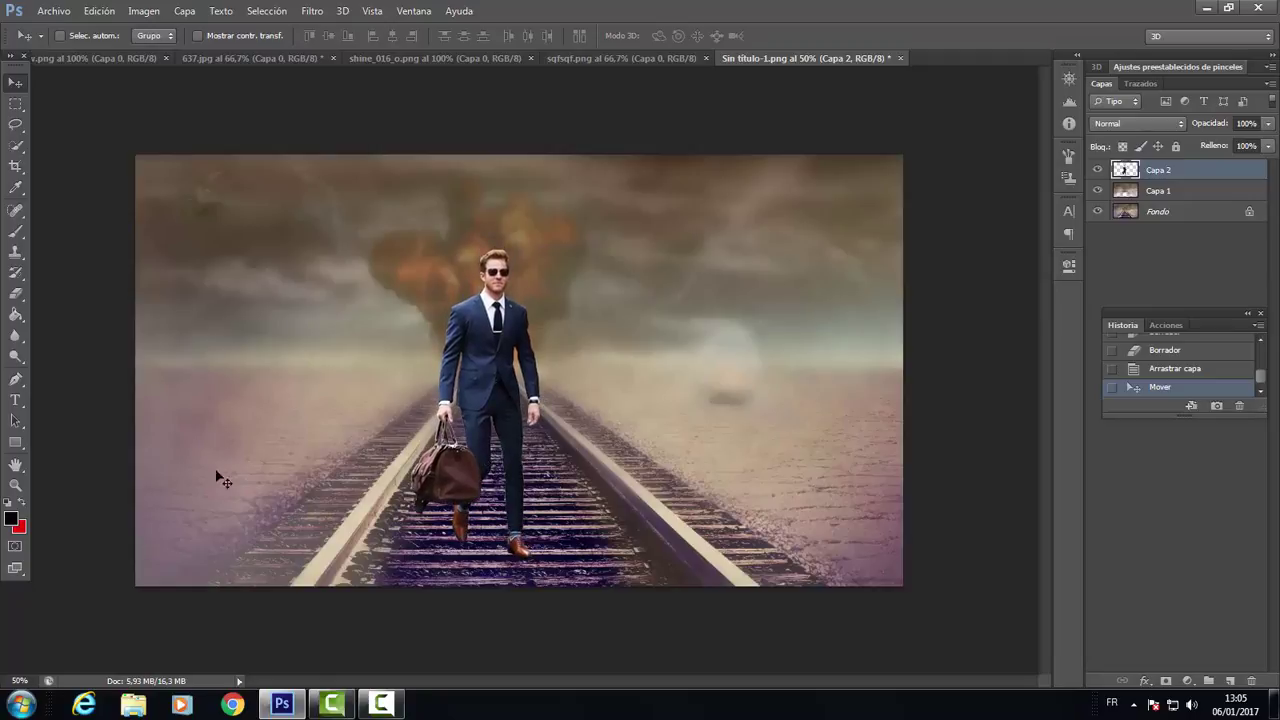
Step: Zoom in on the man's legs and set the Eraser to a 4 px, 100% hardness brush
key("z")
left_click_drag(541, 515, 620, 515)
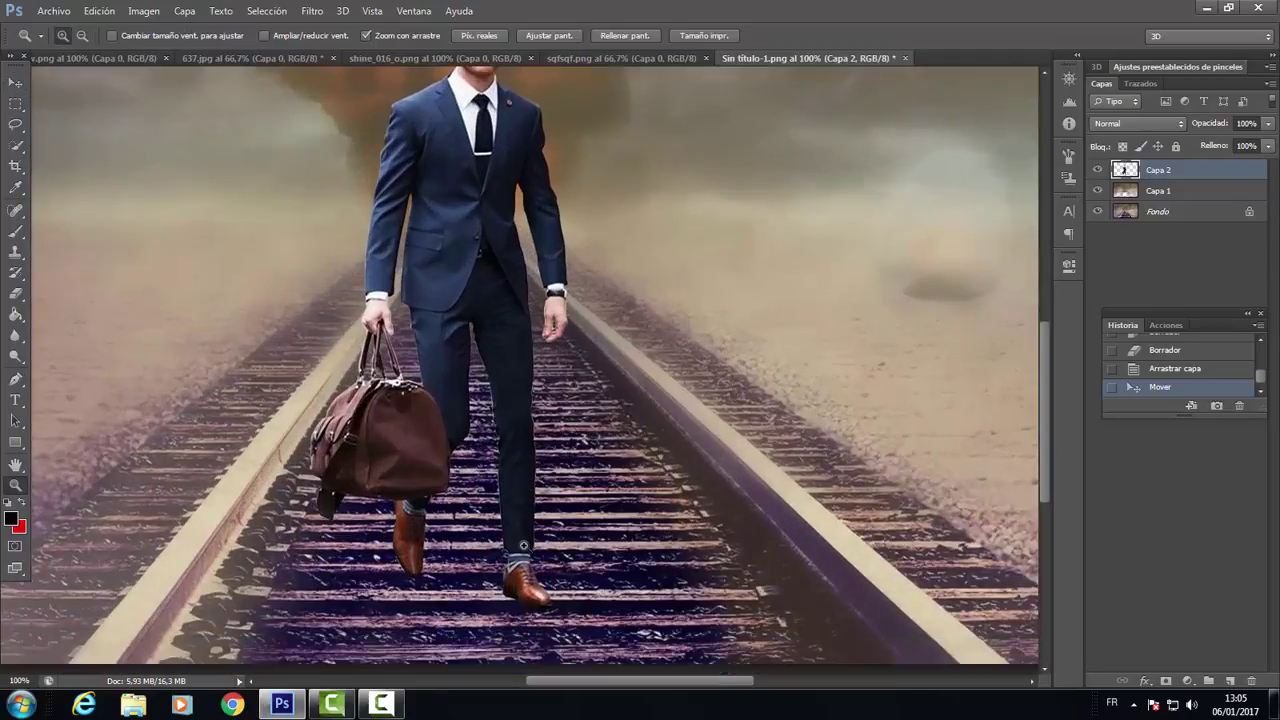
key("e")
left_click(78, 37)
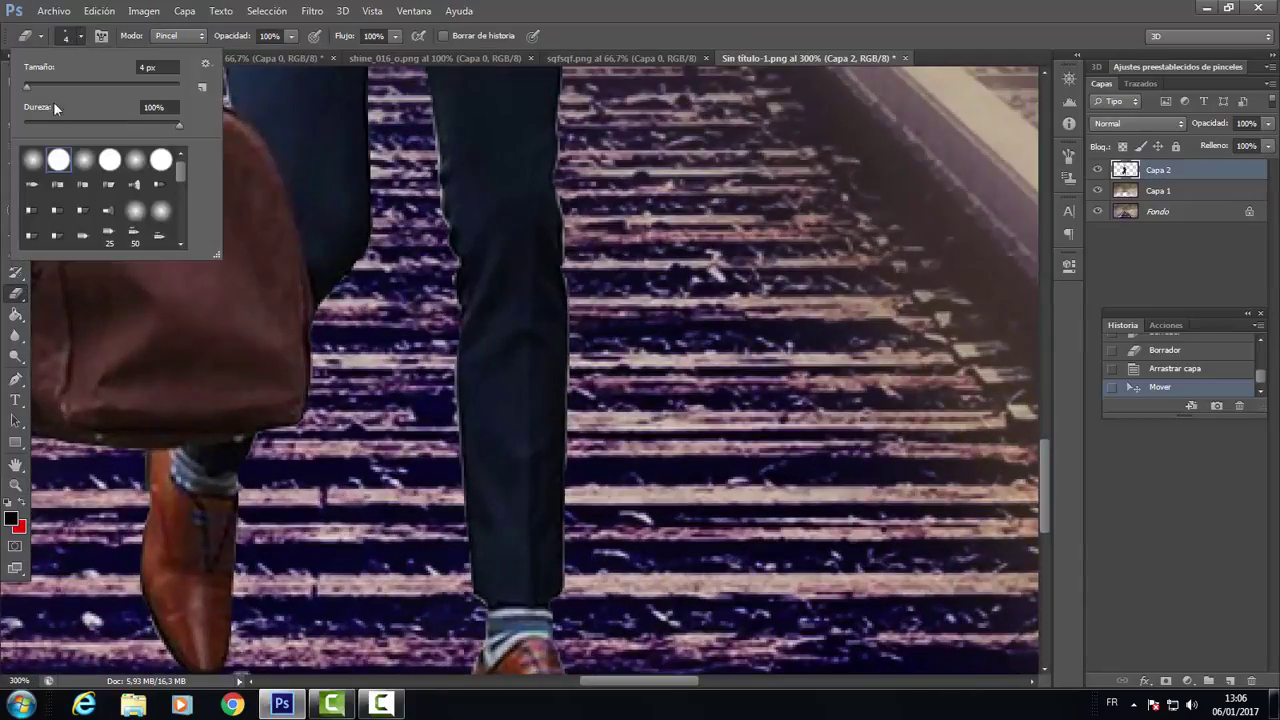
left_click(555, 603)
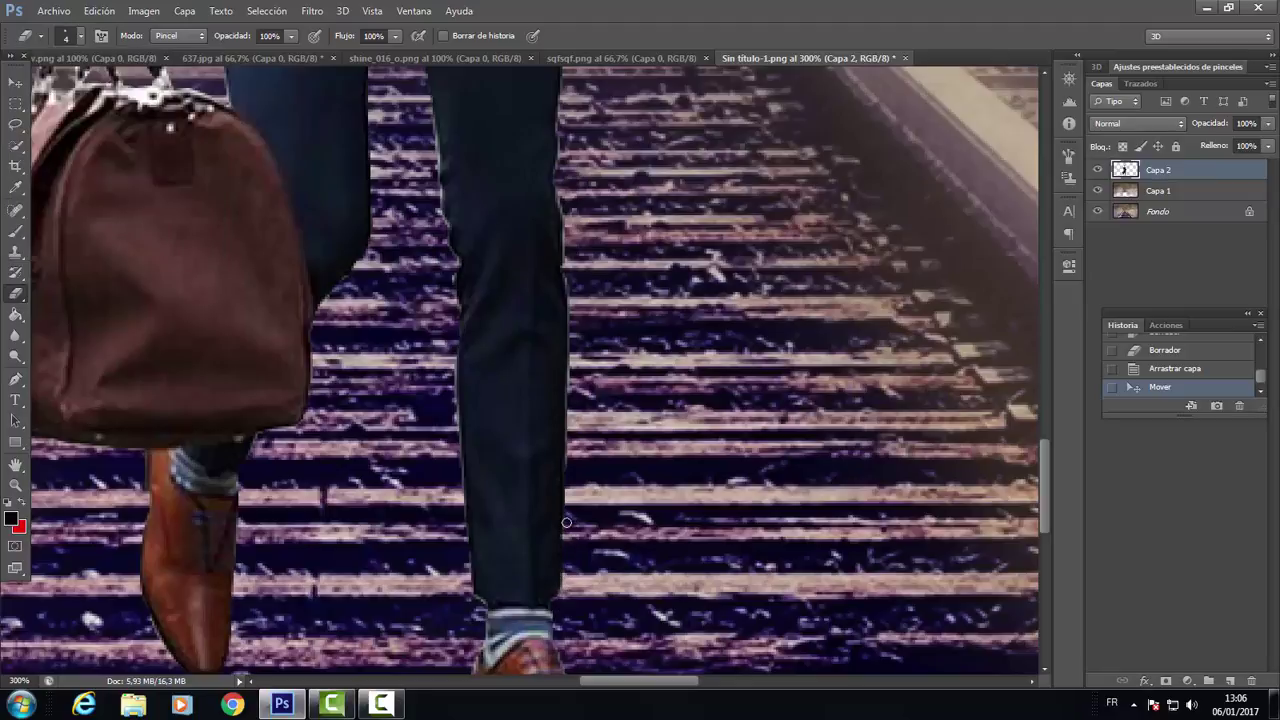
Step: Erase the light fringes along both trouser edges, then fit the whole composition on screen
left_click_drag(573, 441, 568, 470)
scroll(568, 470, "up", 1)
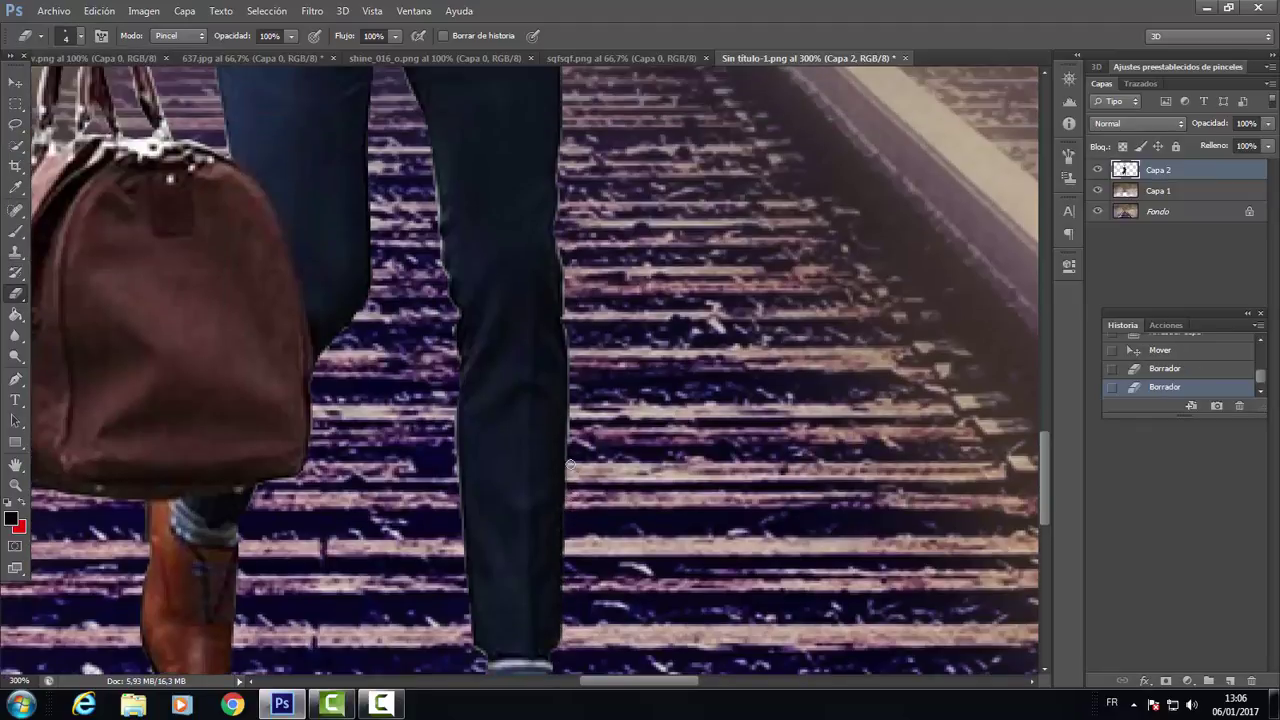
left_click(573, 368)
scroll(578, 489, "up", 1)
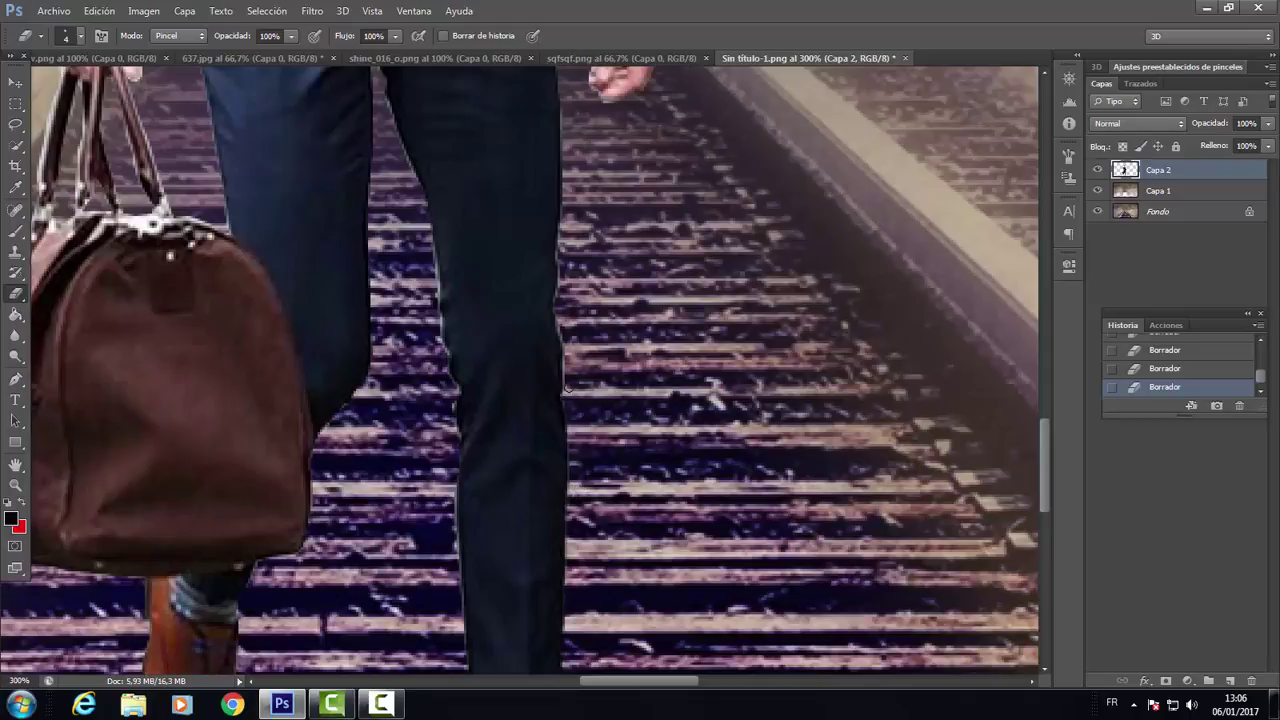
scroll(558, 276, "down", 2)
scroll(520, 420, "down", 1)
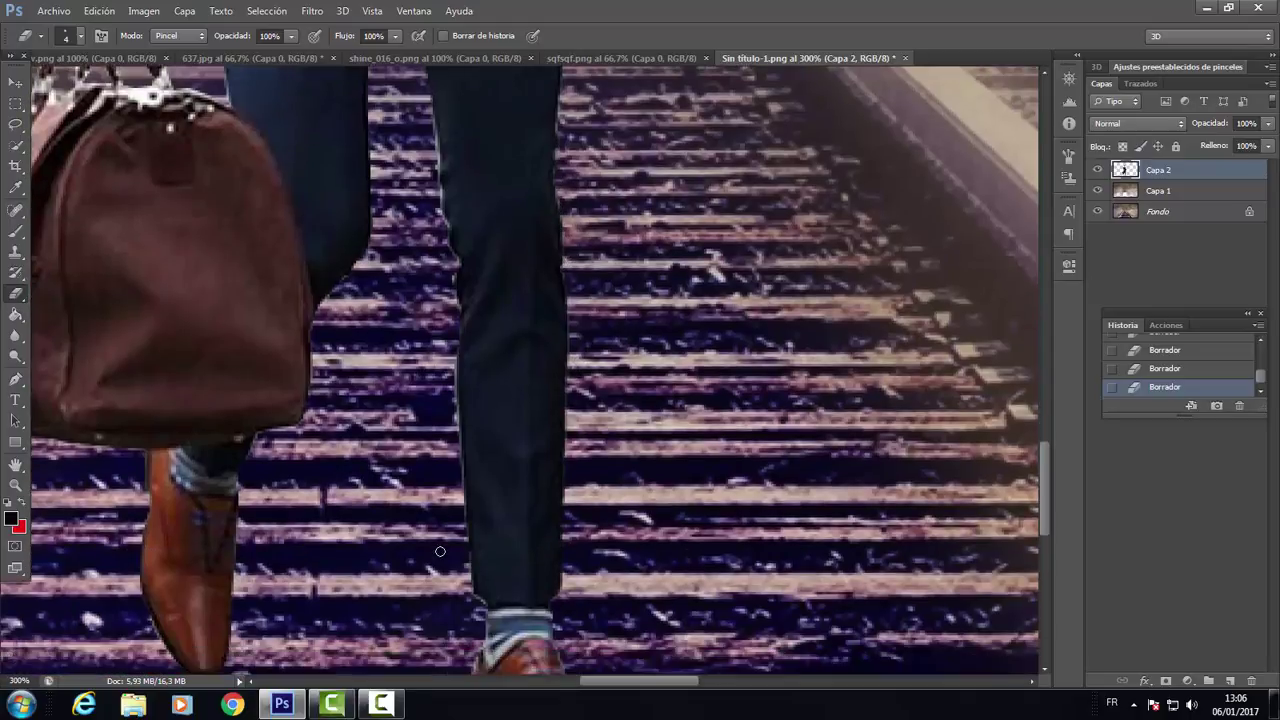
scroll(490, 557, "down", 1)
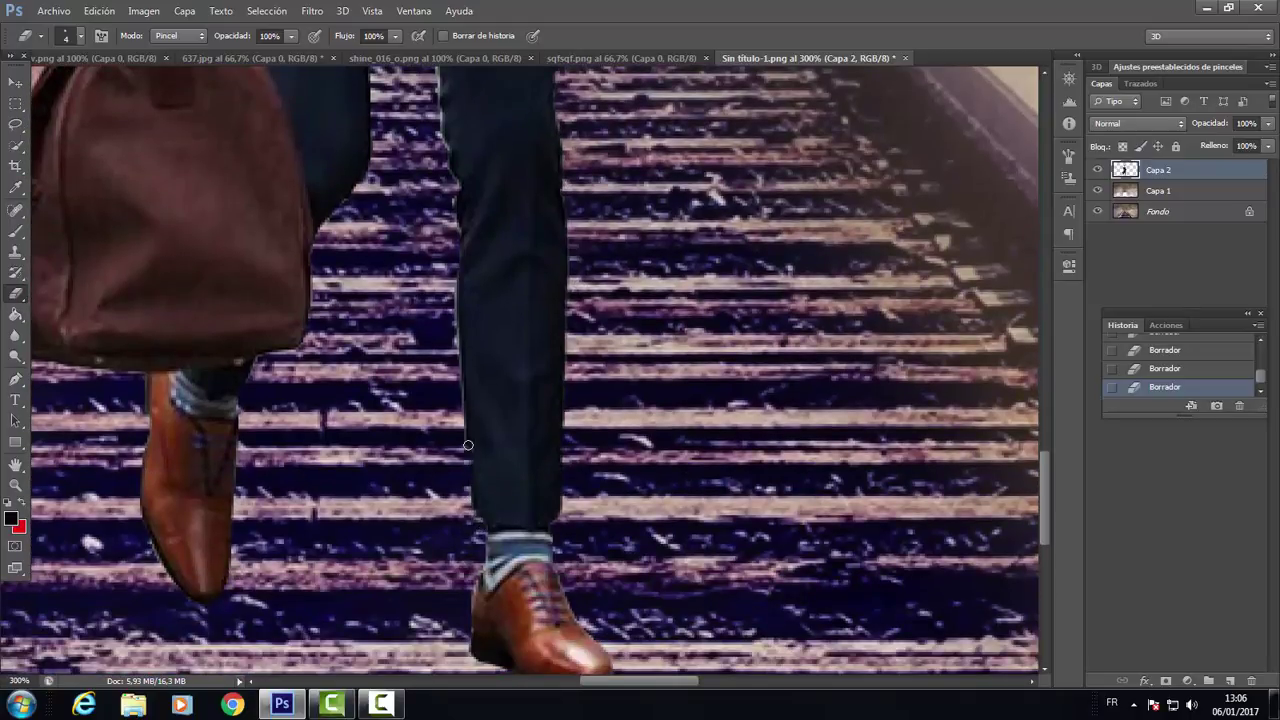
left_click_drag(468, 445, 455, 371)
scroll(453, 197, "up", 2)
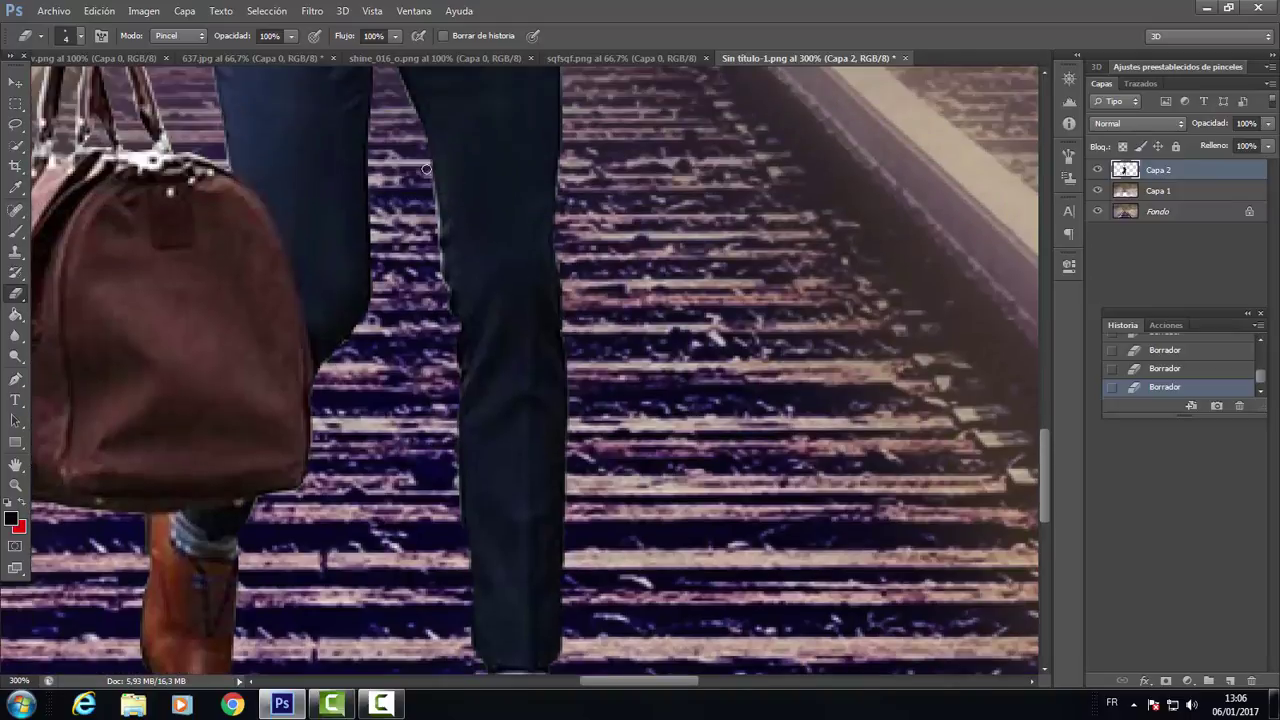
scroll(428, 309, "up", 2)
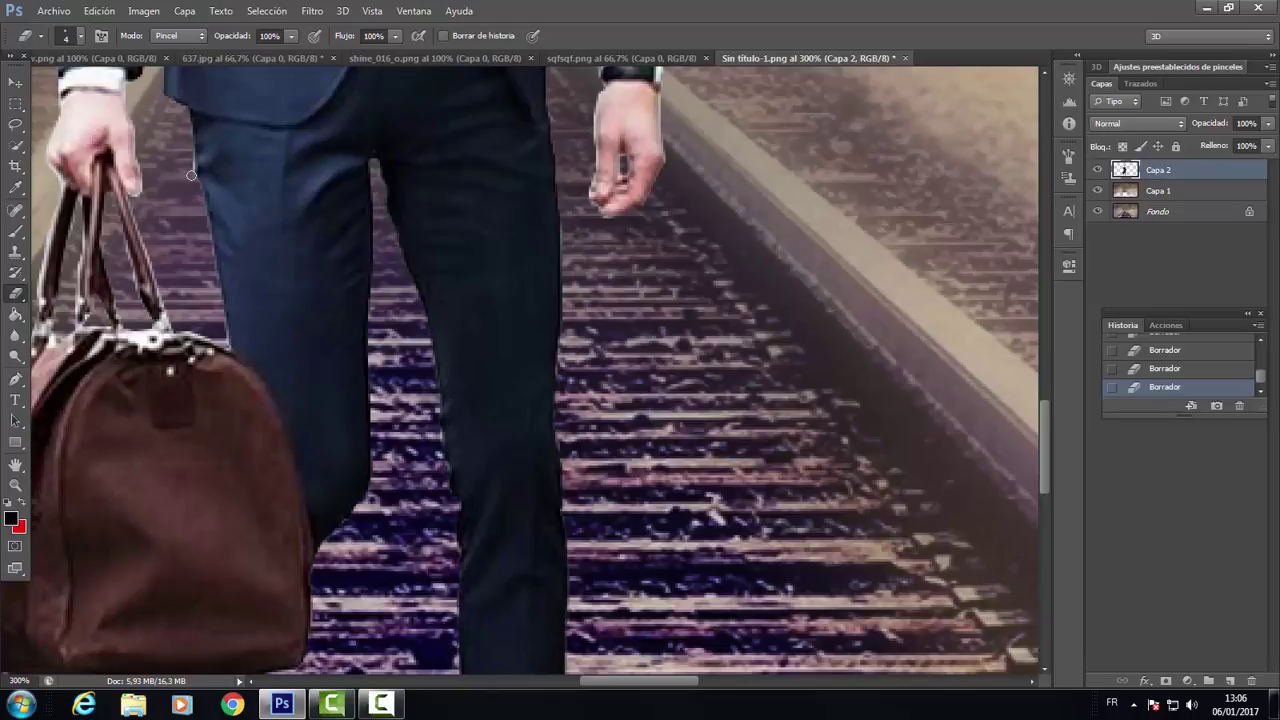
scroll(599, 87, "up", 2)
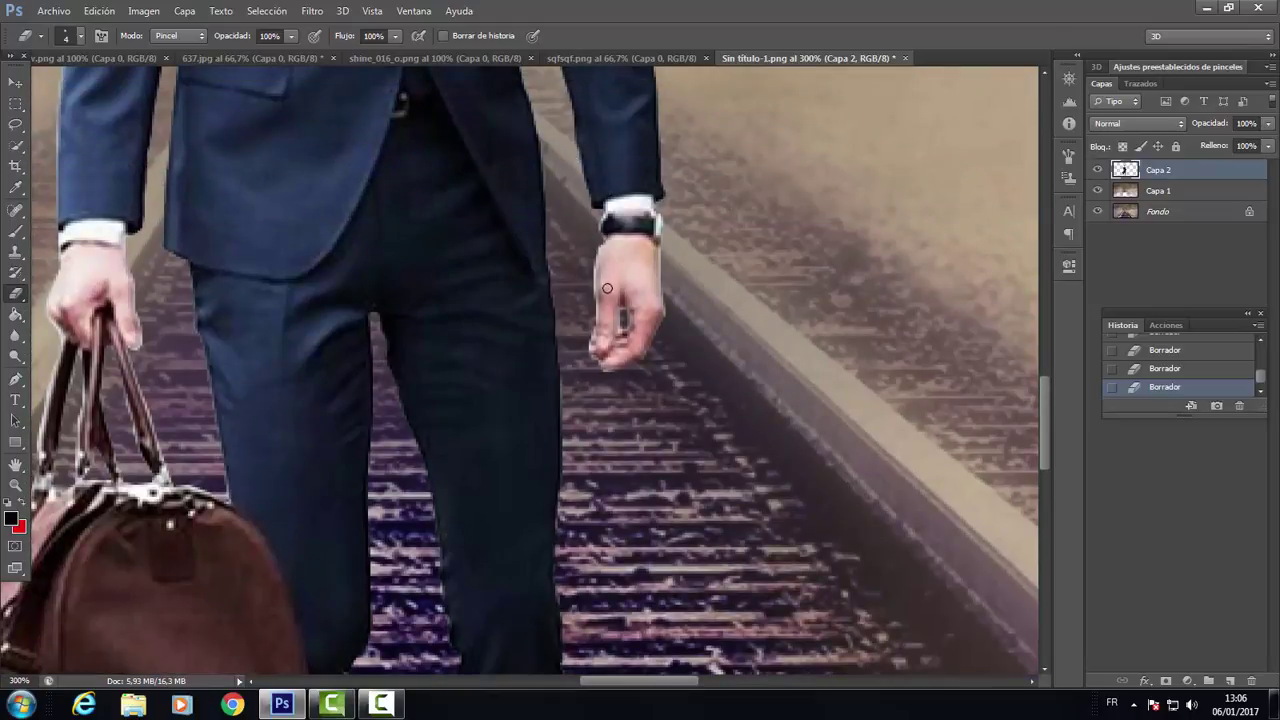
scroll(592, 255, "down", 1)
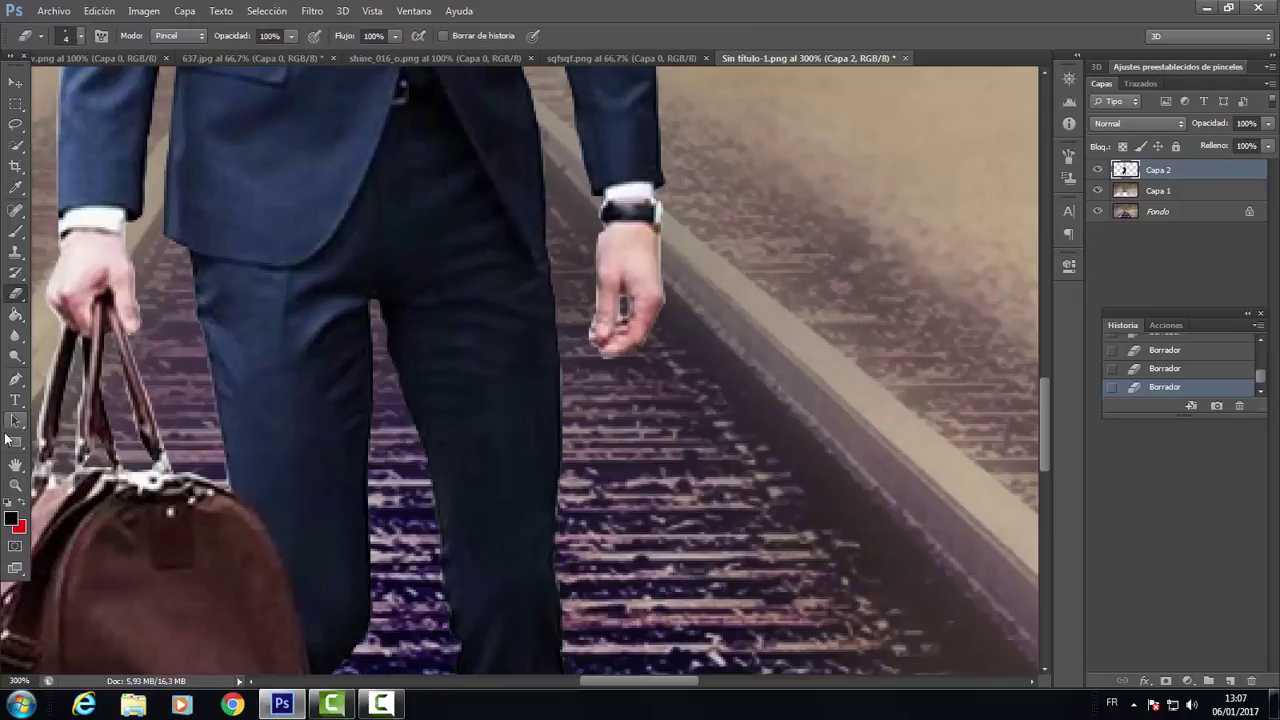
key("z")
key("ctrl+0")
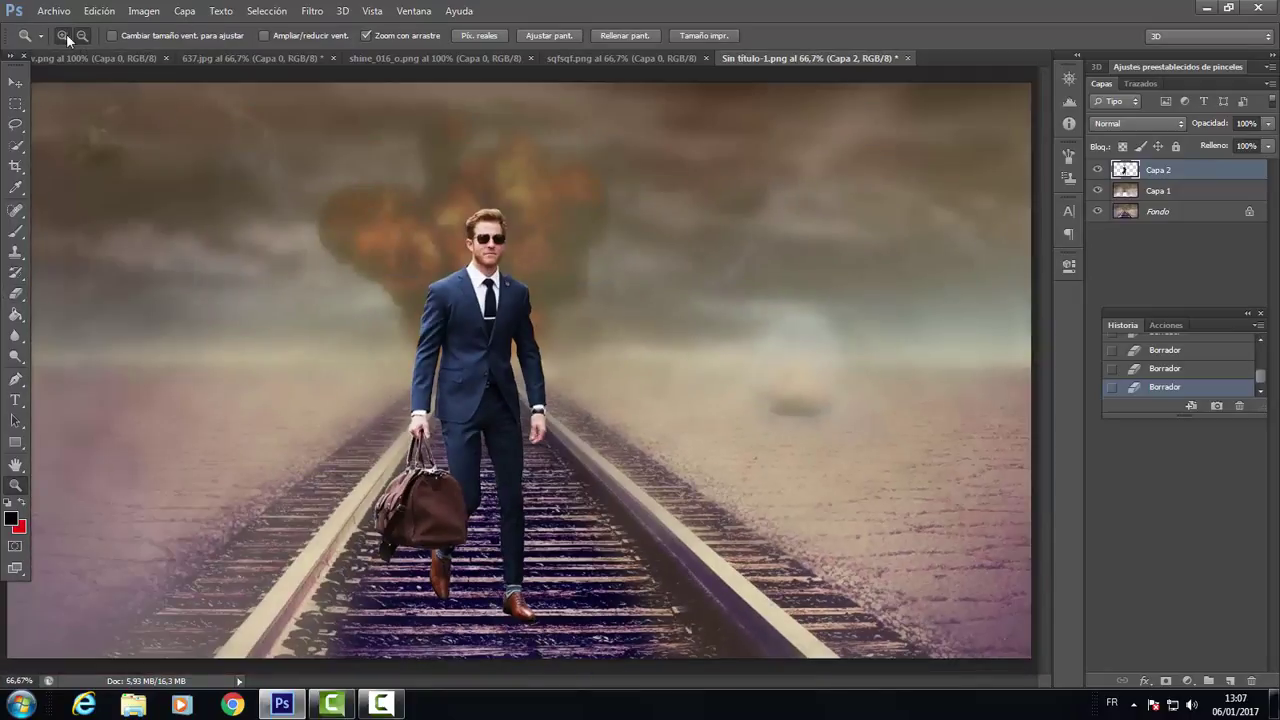
Step: Zoom on the feet and darken the shoe's lower edge with a 27 px brush
left_click(508, 548)
key("ctrl+minus")
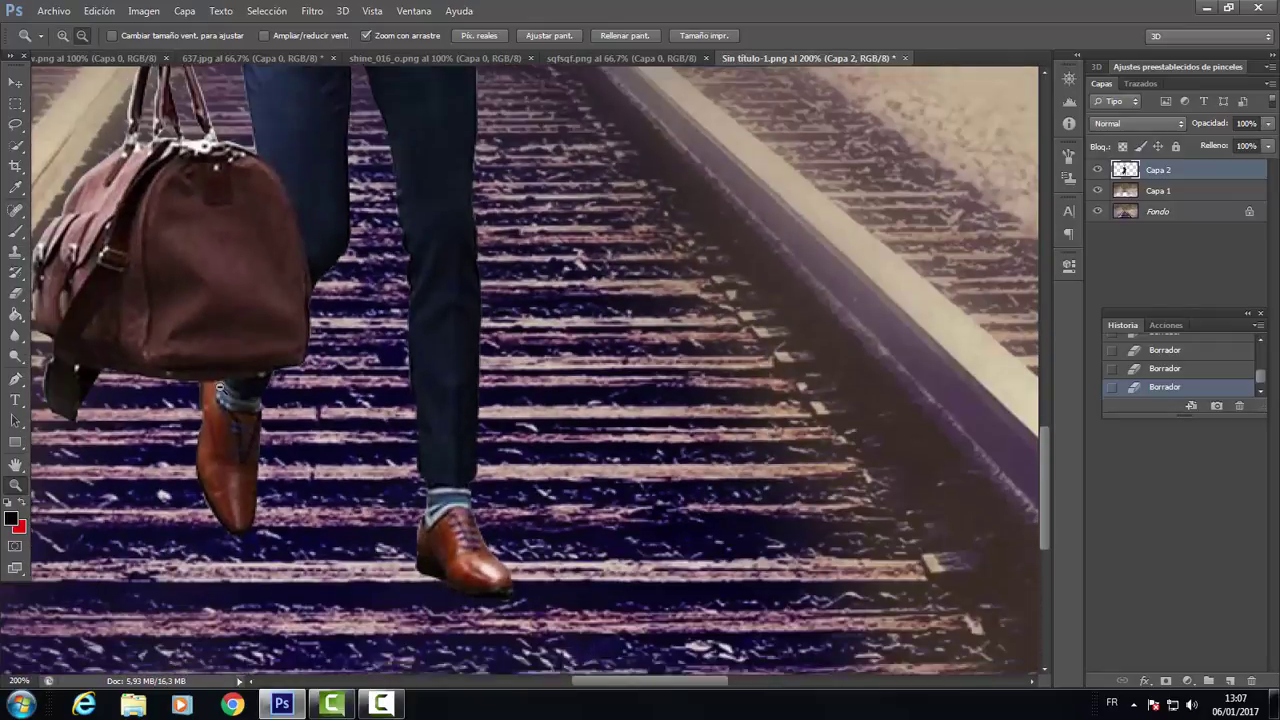
scroll(535, 370, "down", 2)
key("b")
right_click(50, 82)
left_click_drag(50, 84, 43, 84)
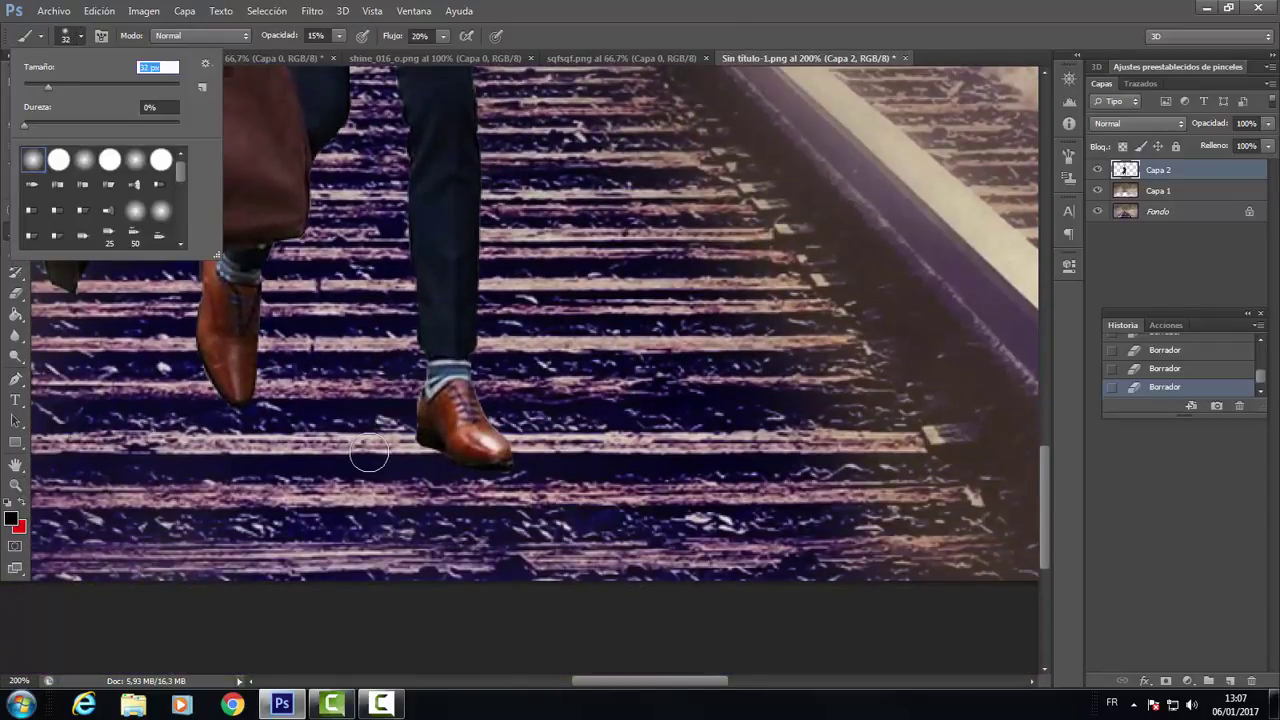
left_click(448, 465)
left_click_drag(440, 460, 425, 445)
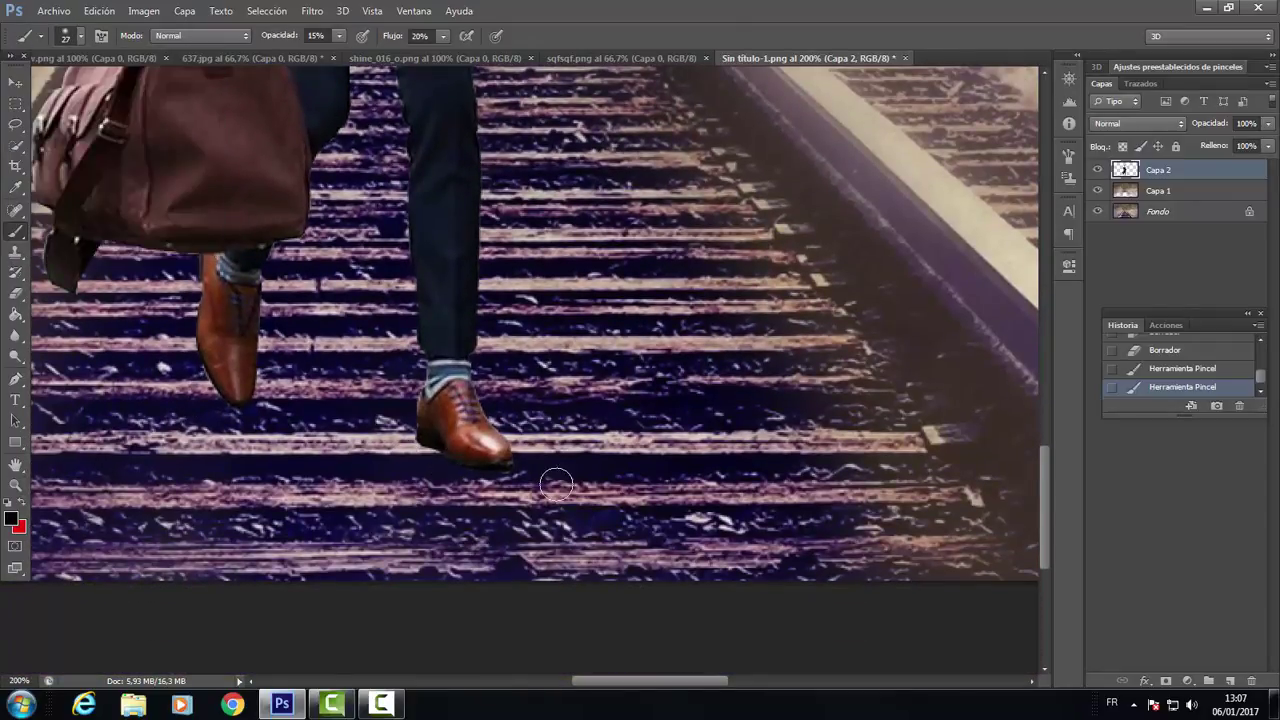
Step: Convert the locked Fondo background into the editable layer Capa 0
left_click(1140, 192)
double_click(1240, 212)
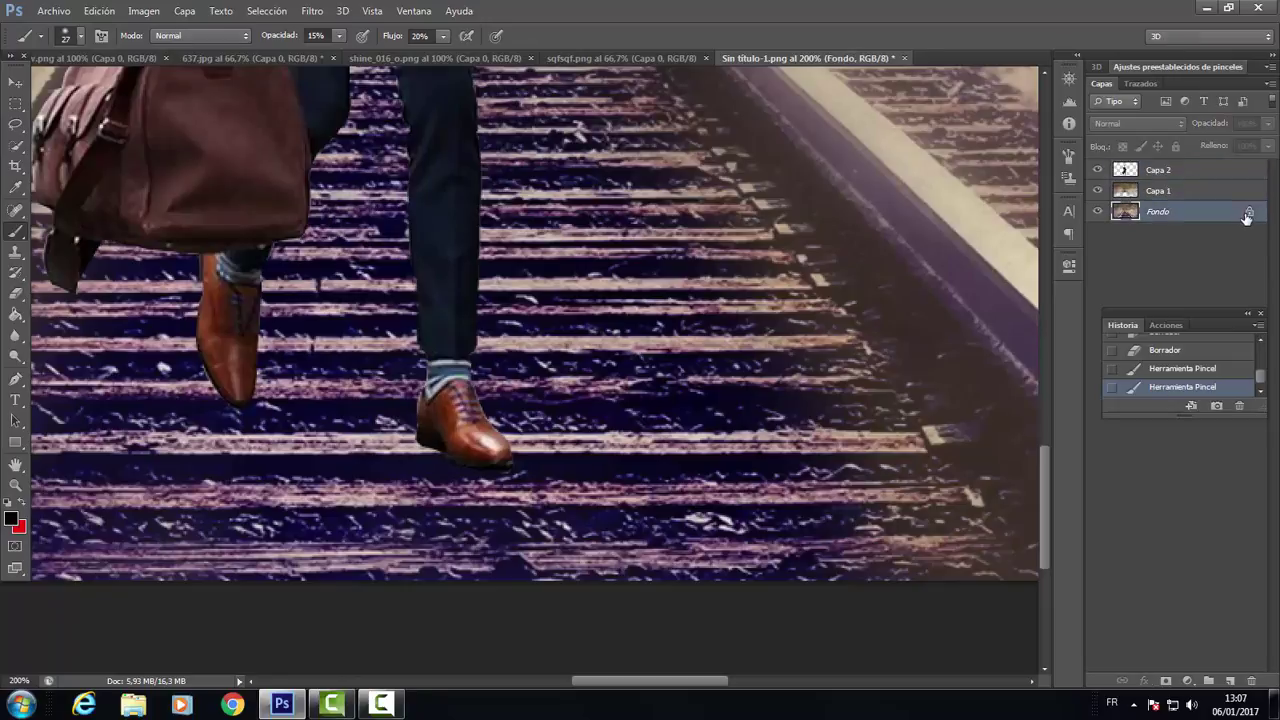
key("Return")
left_click(470, 465)
Step: At 32% opacity and 59% flow, paint soft shadows below both shoes
left_click_drag(339, 35, 354, 58)
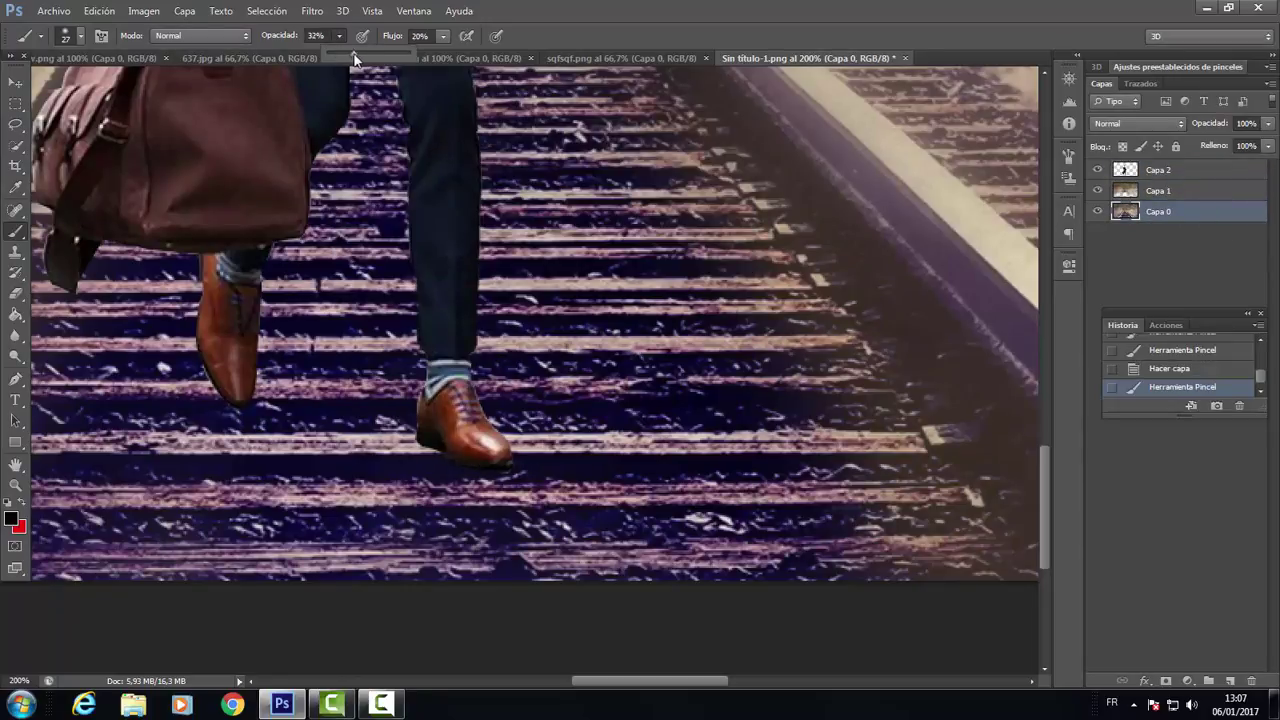
left_click_drag(442, 36, 468, 58)
left_click_drag(423, 435, 505, 470)
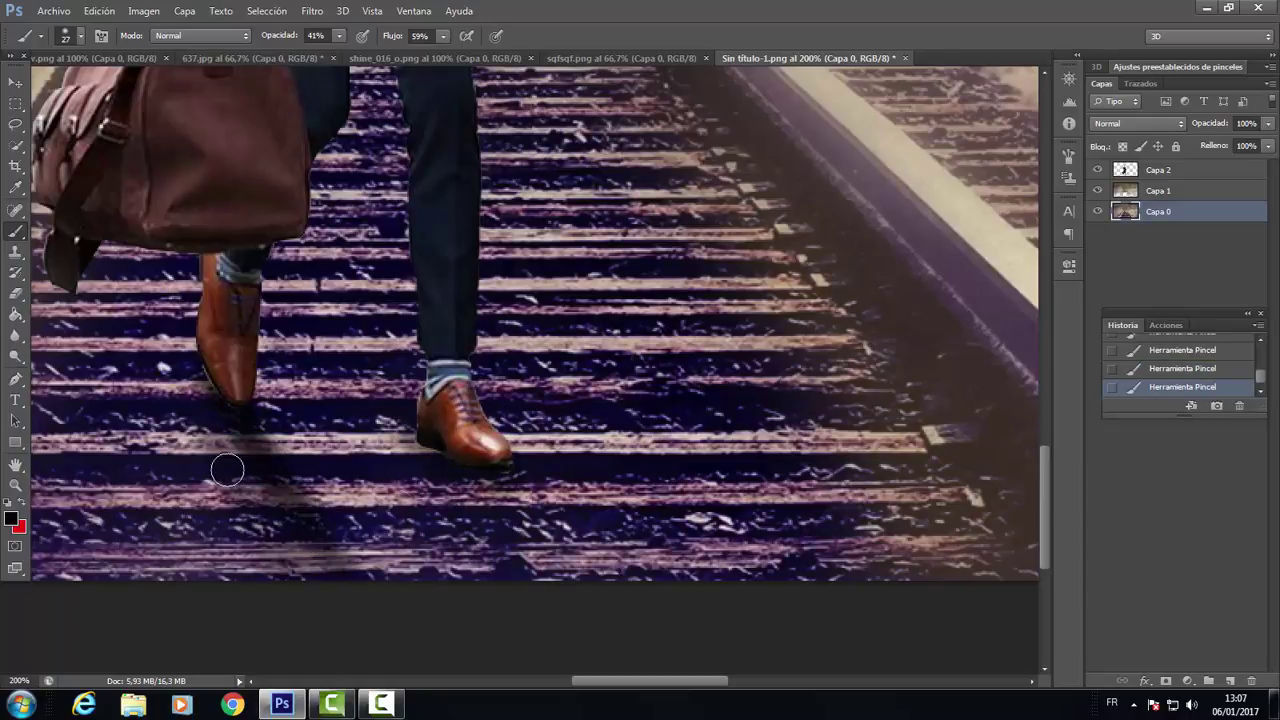
left_click_drag(212, 375, 265, 560)
mouse_move(414, 431)
left_mouse_down()
mouse_move(528, 563)
mouse_move(486, 603)
left_mouse_up()
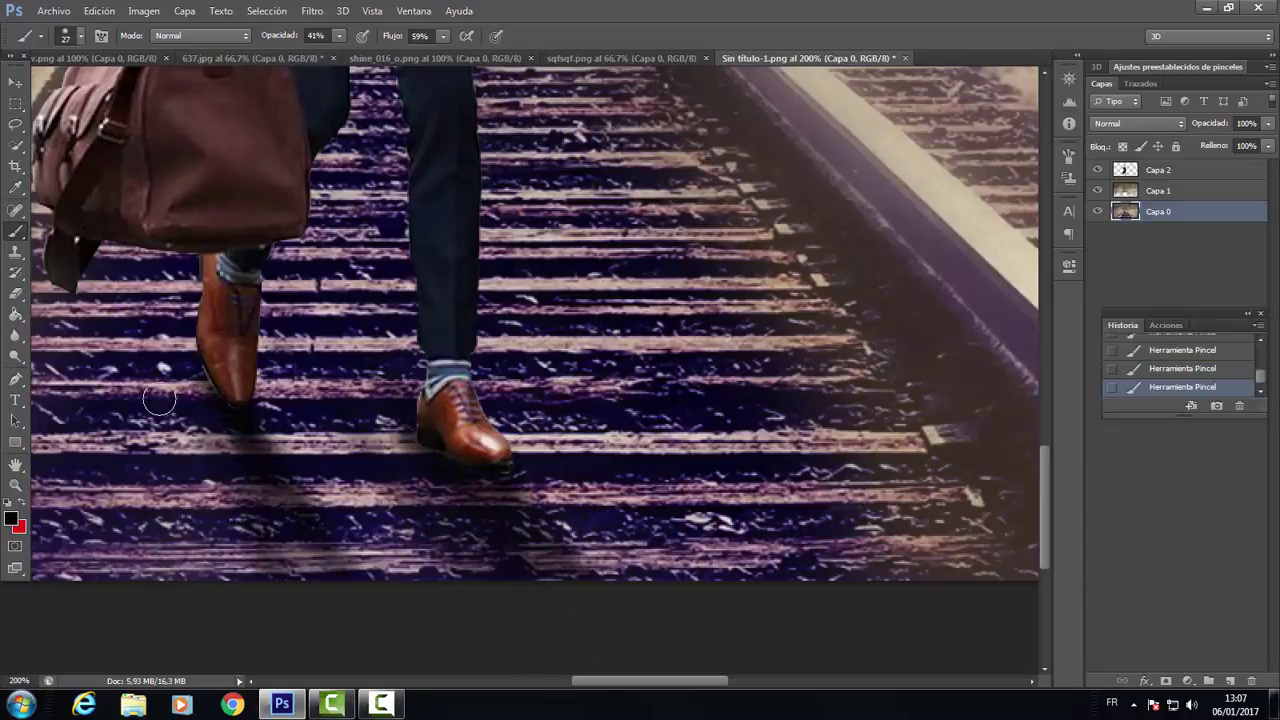
Step: With a 45 px brush at 66% opacity and 78% flow, deepen the shadows across the ties
left_click(62, 35)
left_click_drag(40, 85, 58, 85)
left_click_drag(339, 35, 354, 49)
left_click_drag(443, 35, 453, 44)
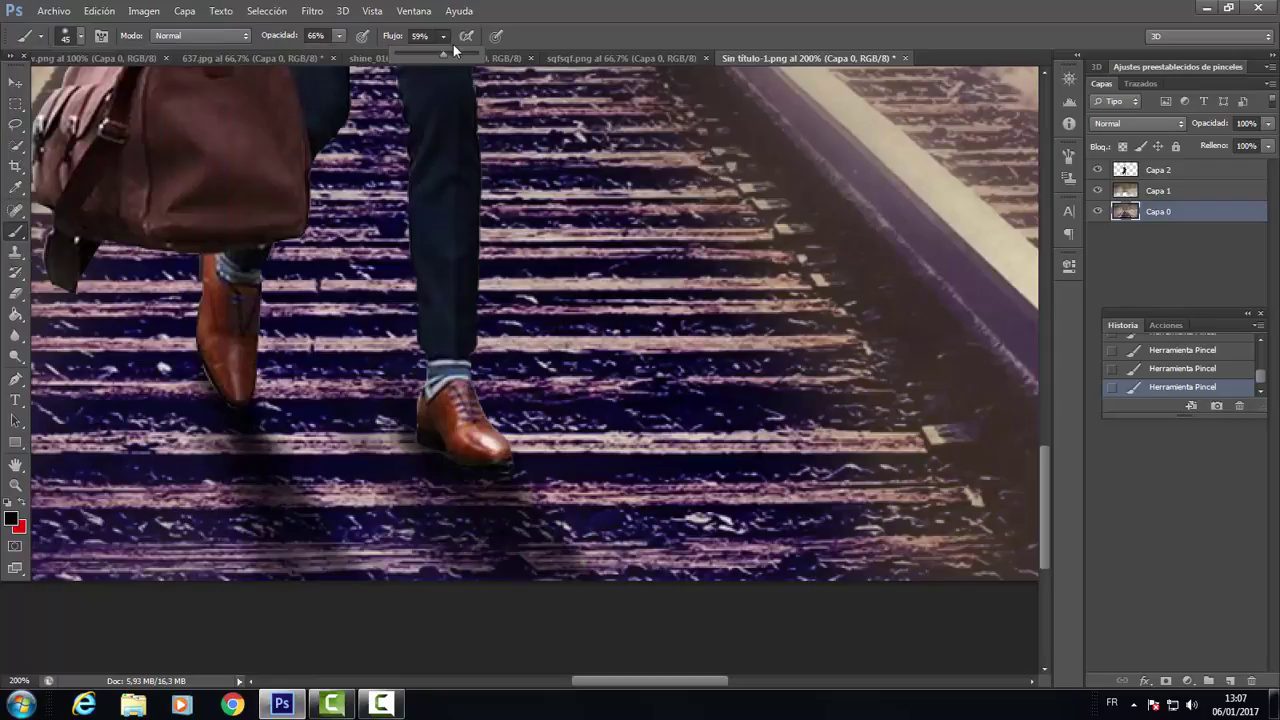
left_click(462, 497)
left_click_drag(240, 440, 300, 575)
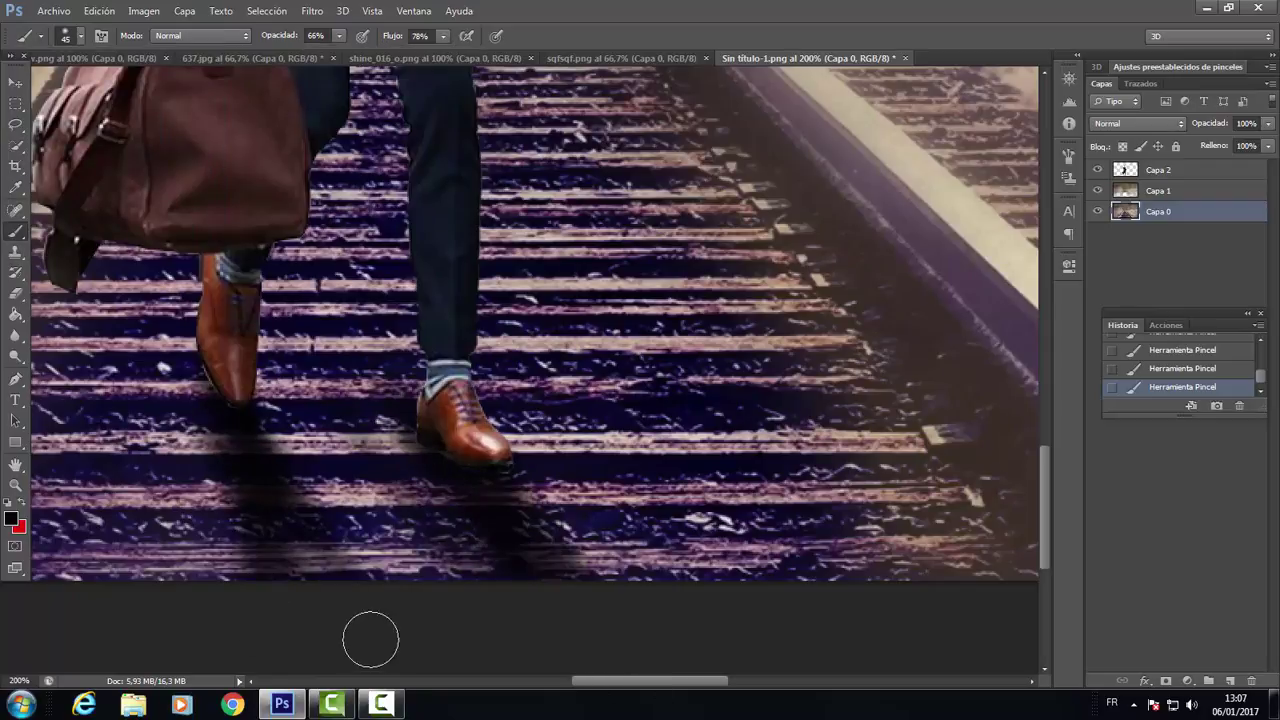
left_click_drag(616, 681, 584, 681)
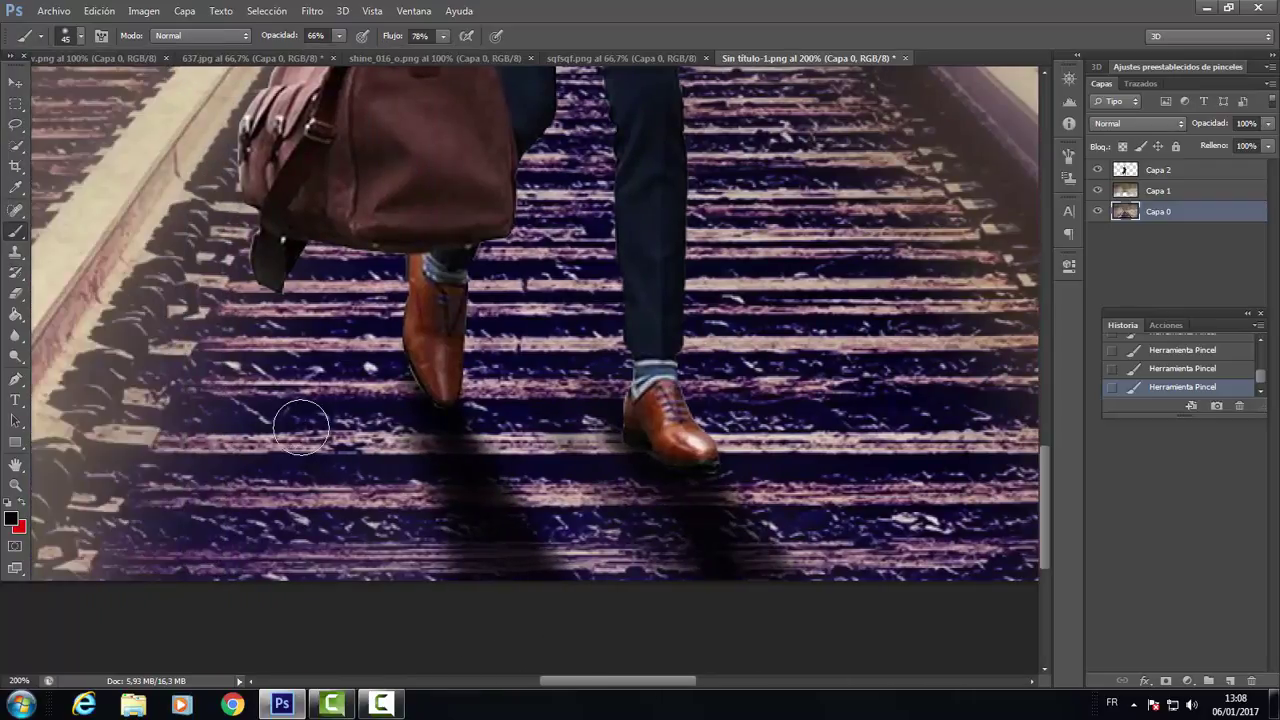
mouse_move(364, 487)
left_mouse_down()
mouse_move(251, 409)
mouse_move(457, 443)
left_mouse_up()
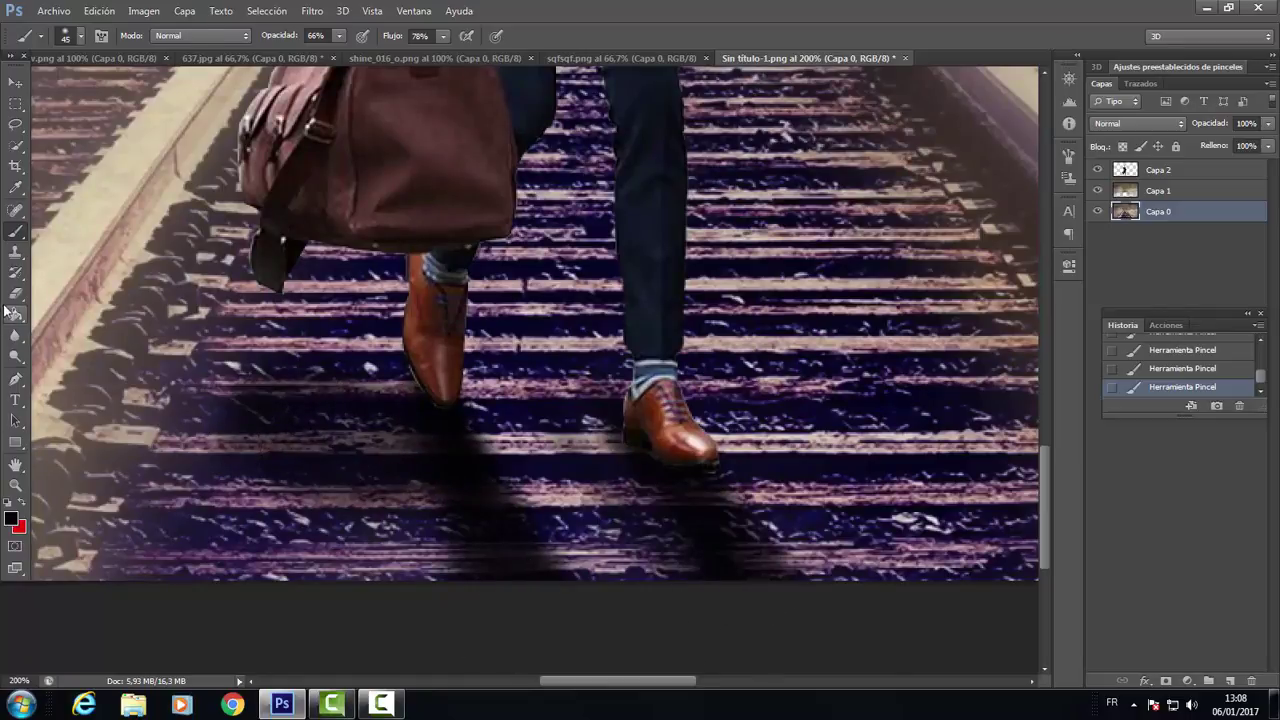
left_click(15, 293)
left_click(1150, 172)
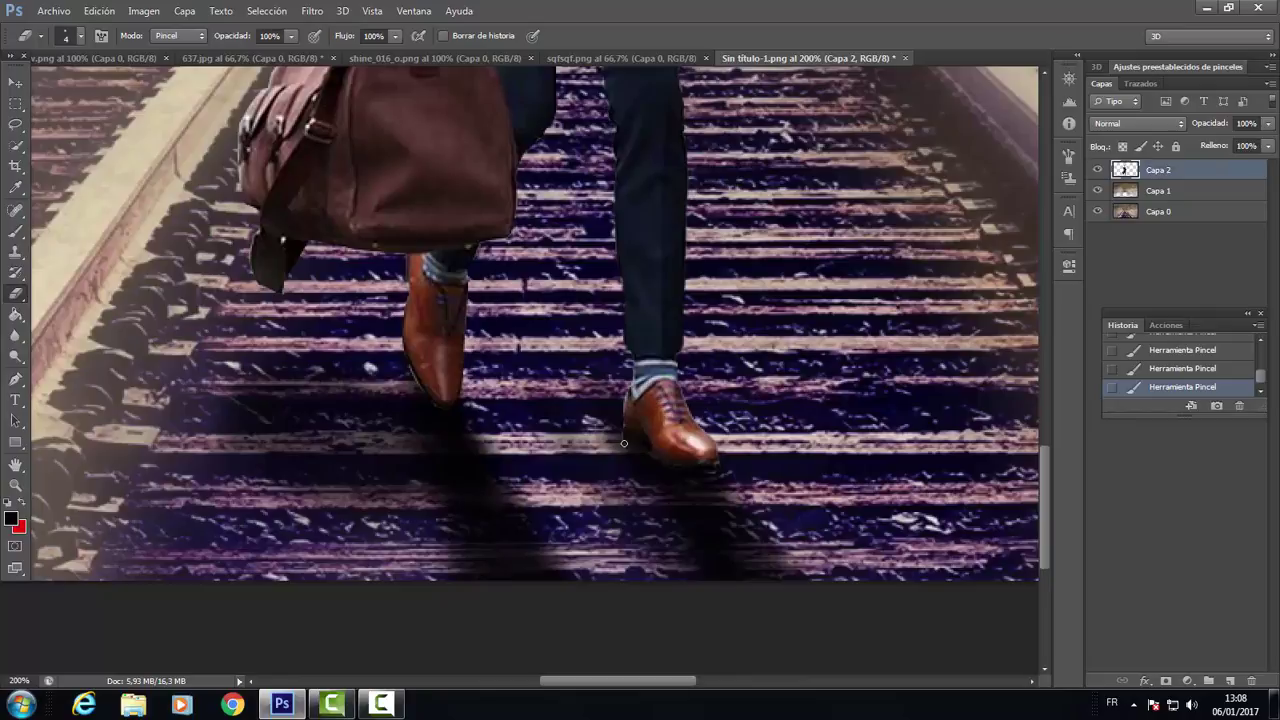
Step: Erase stray edges near the right shoe, then darken its underside with a 15 px brush
mouse_move(624, 443)
left_mouse_down()
mouse_move(390, 380)
mouse_move(524, 412)
left_mouse_up()
left_click(690, 410)
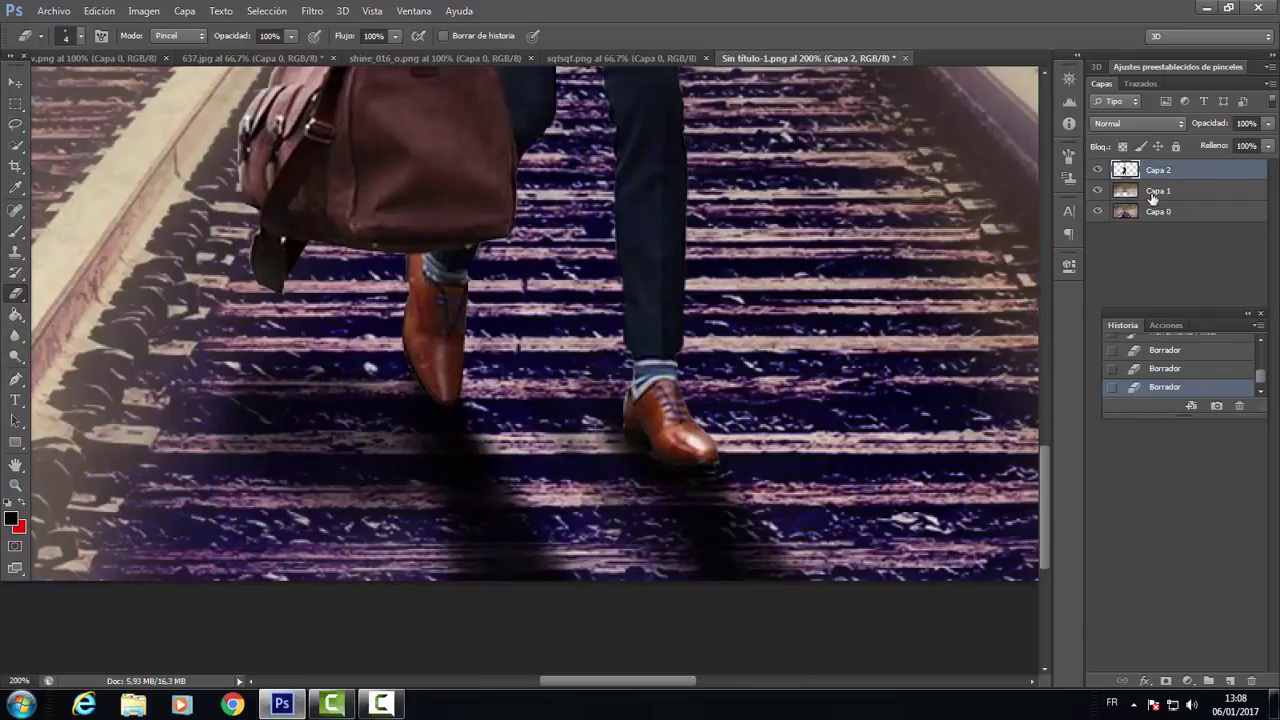
key("b")
left_click(81, 36)
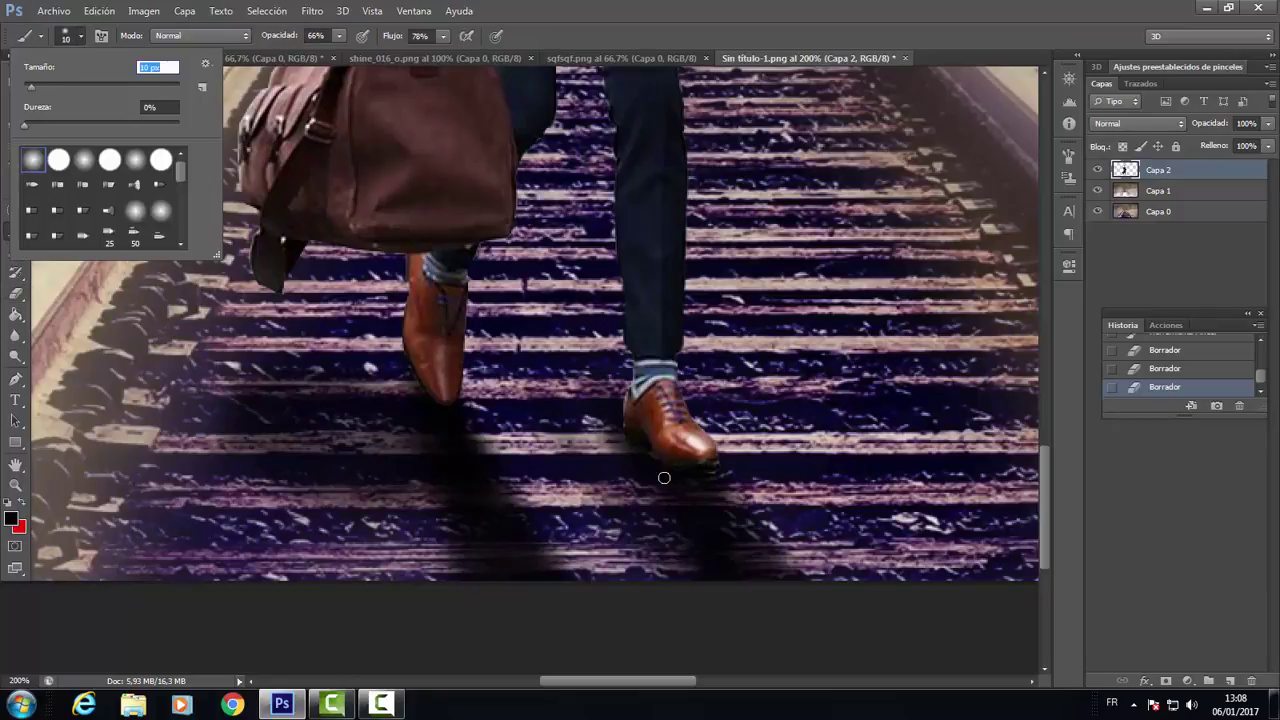
type("15")
key("Return")
mouse_move(707, 463)
left_mouse_down()
mouse_move(634, 437)
mouse_move(702, 466)
left_mouse_up()
left_click(702, 466)
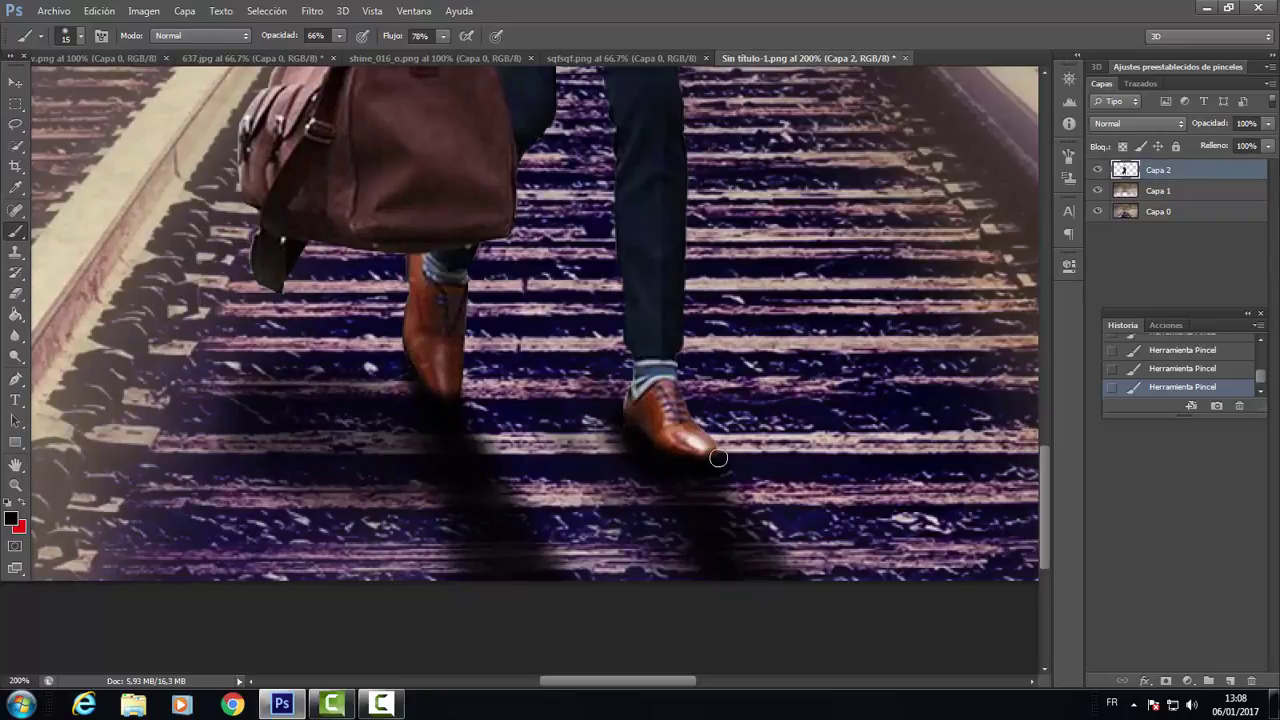
left_click(15, 485)
left_click(240, 290, "alt")
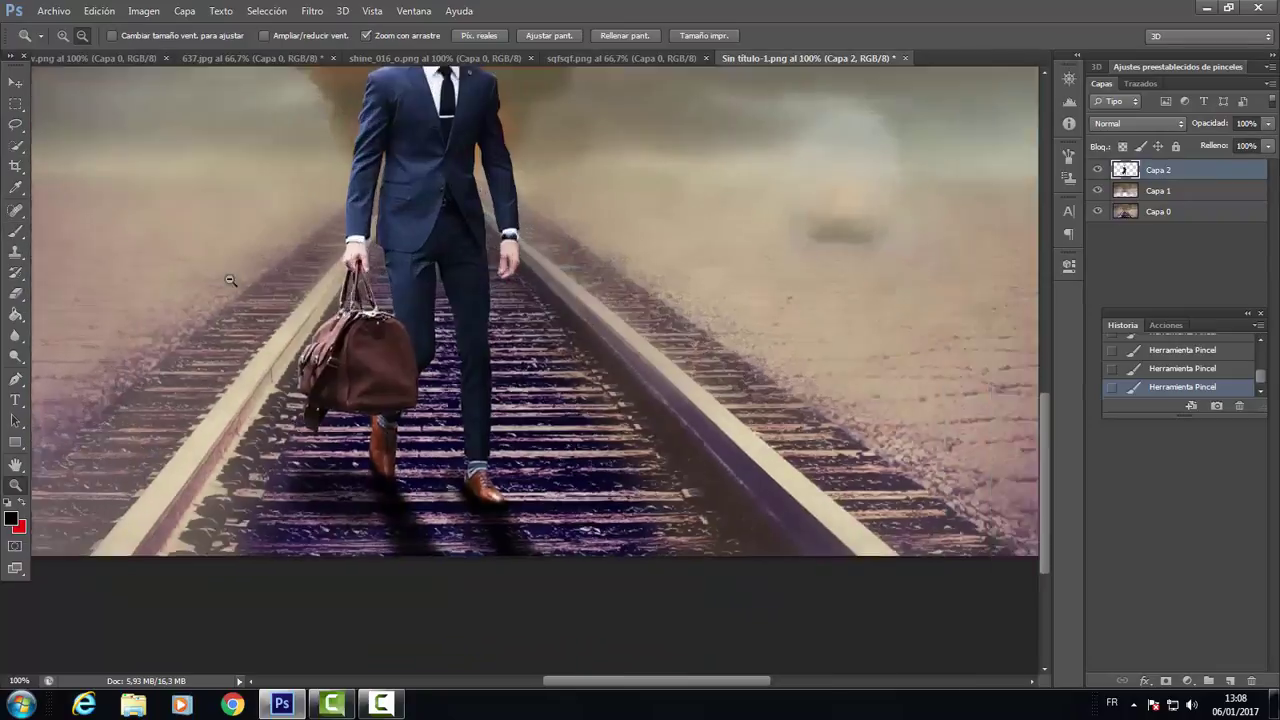
left_click(267, 305, "alt")
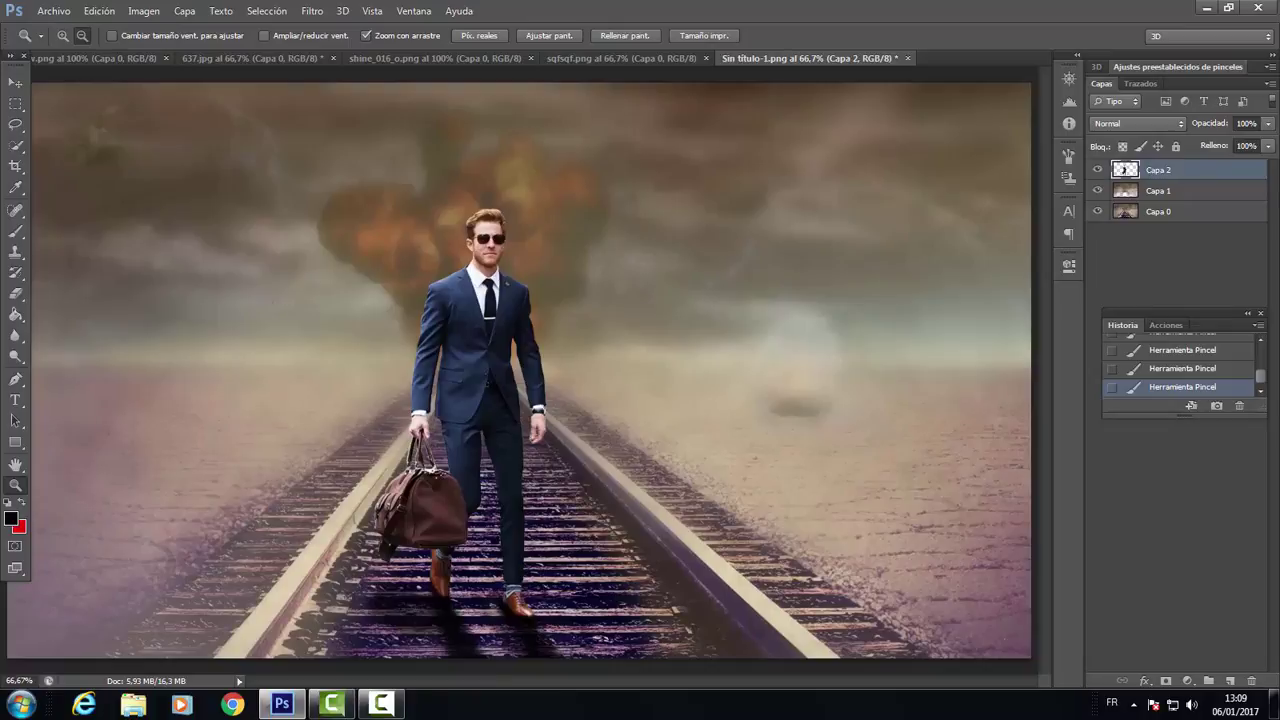
key("e")
left_click(80, 36)
left_click(80, 36)
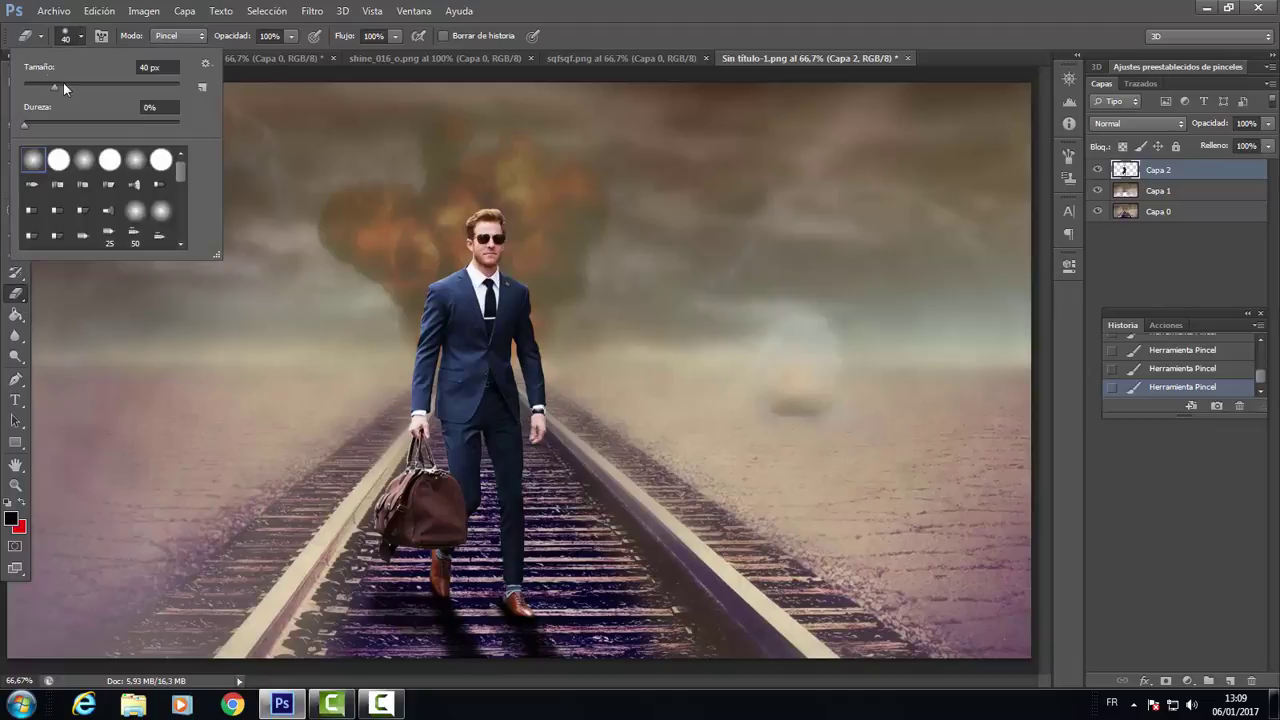
left_click_drag(64, 88, 71, 88)
left_click(290, 36)
left_click_drag(290, 56, 234, 56)
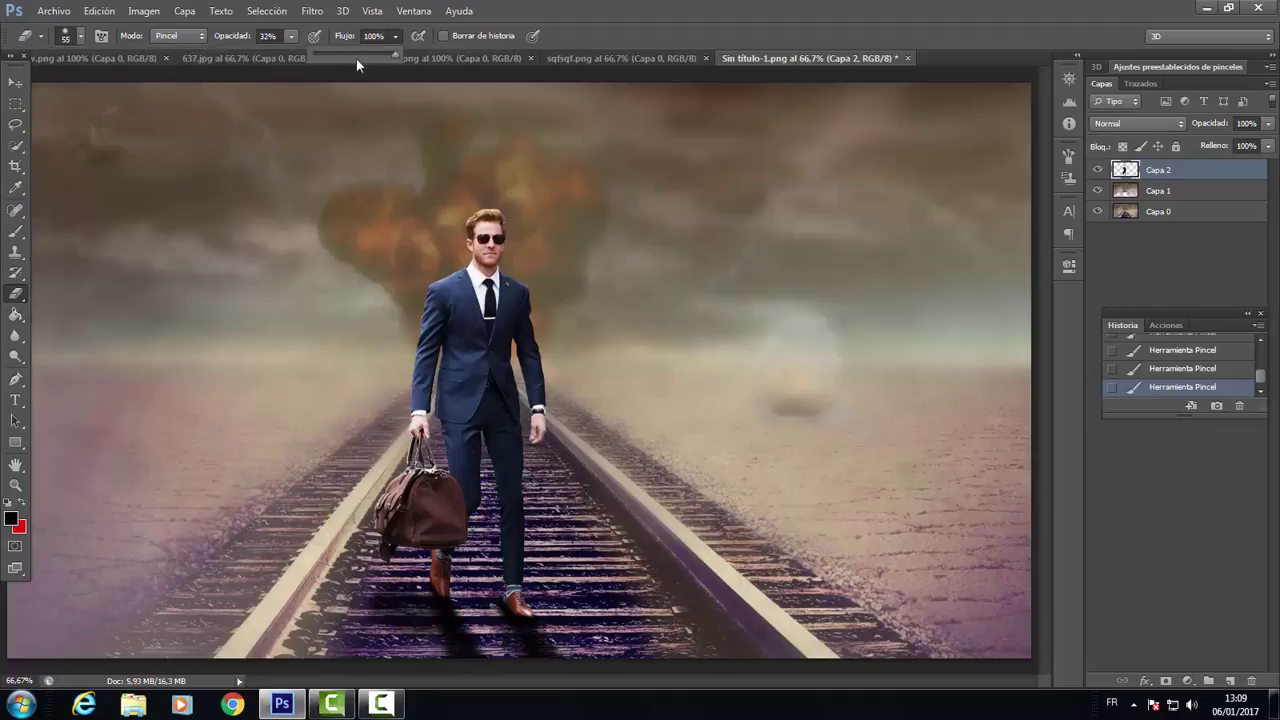
left_click_drag(356, 58, 350, 57)
left_click_drag(440, 606, 500, 637)
left_click(1138, 198)
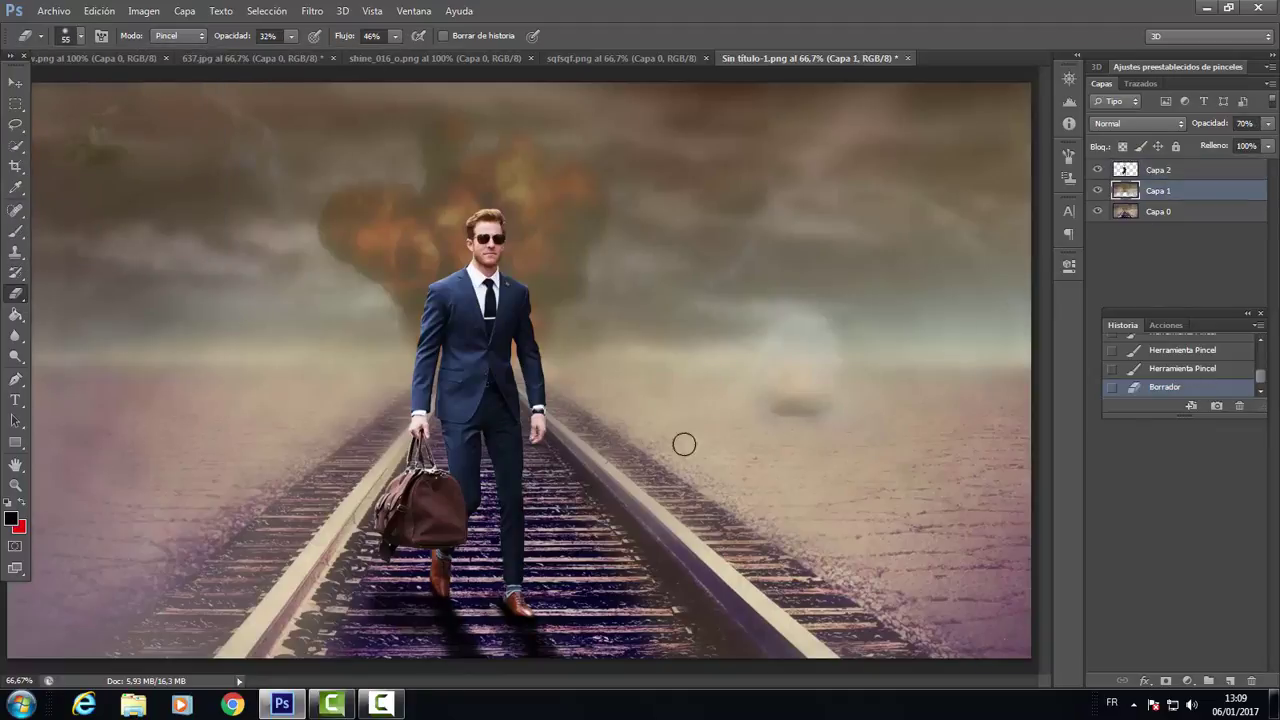
left_click(1158, 211)
left_click_drag(434, 612, 440, 640)
left_click(1239, 406)
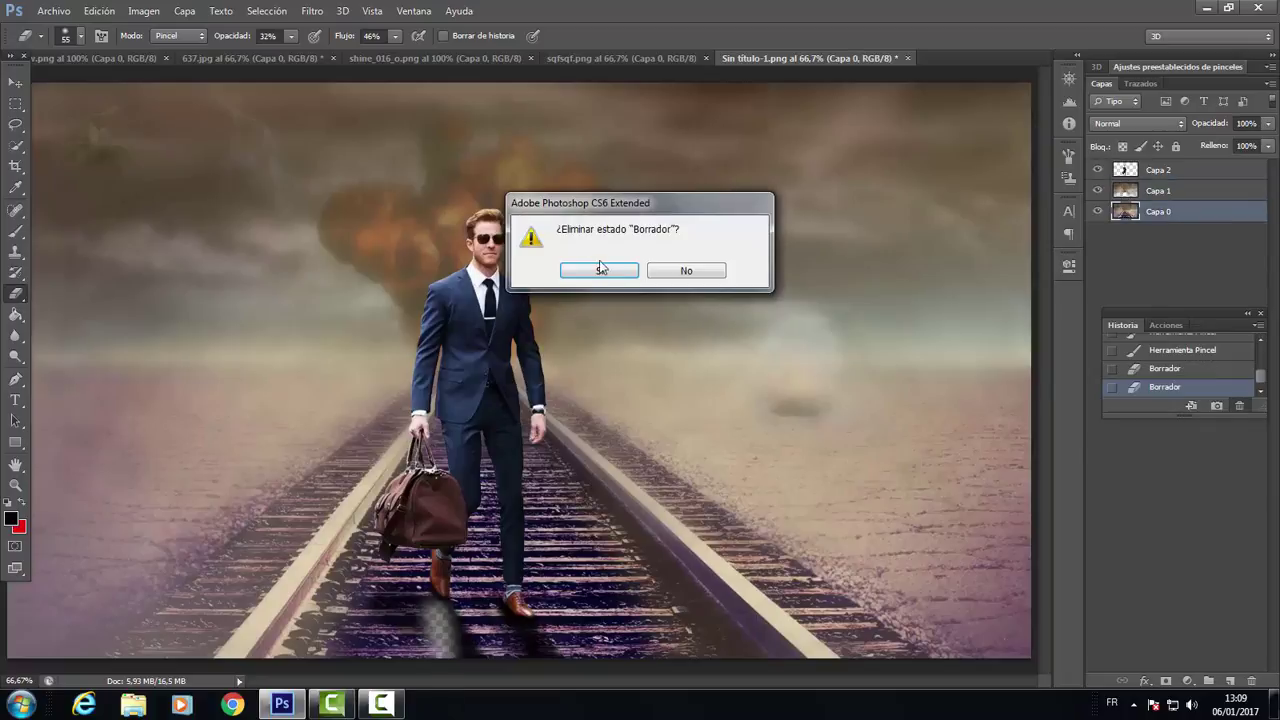
left_click(600, 268)
left_click(1239, 406)
left_click(600, 268)
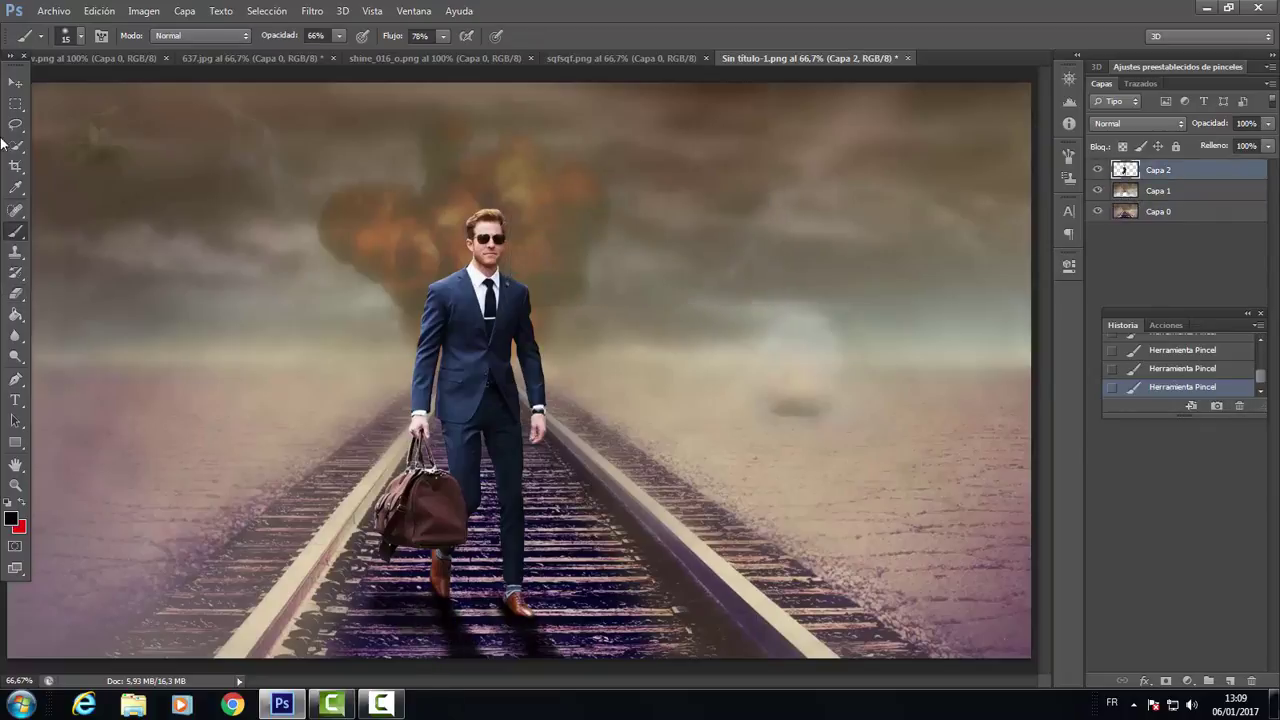
left_click(81, 36)
left_click_drag(47, 86, 58, 86)
left_click(440, 614)
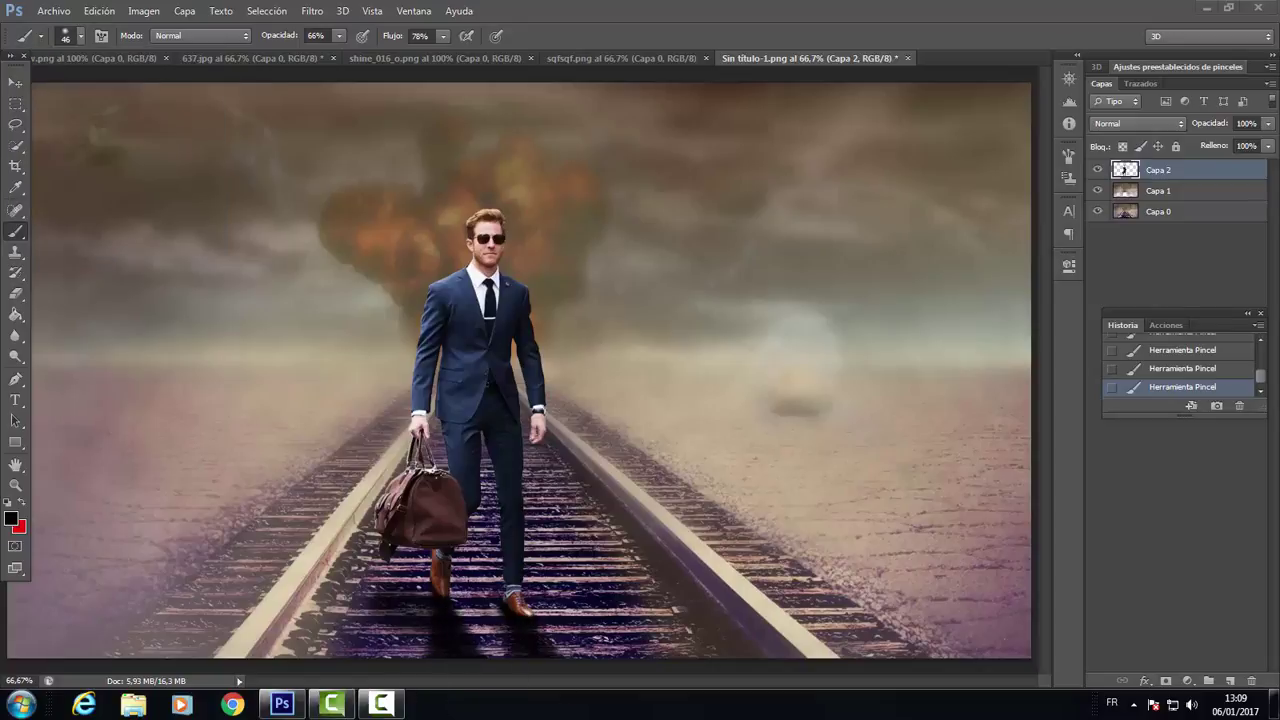
left_click(15, 485)
left_click(195, 215, "alt")
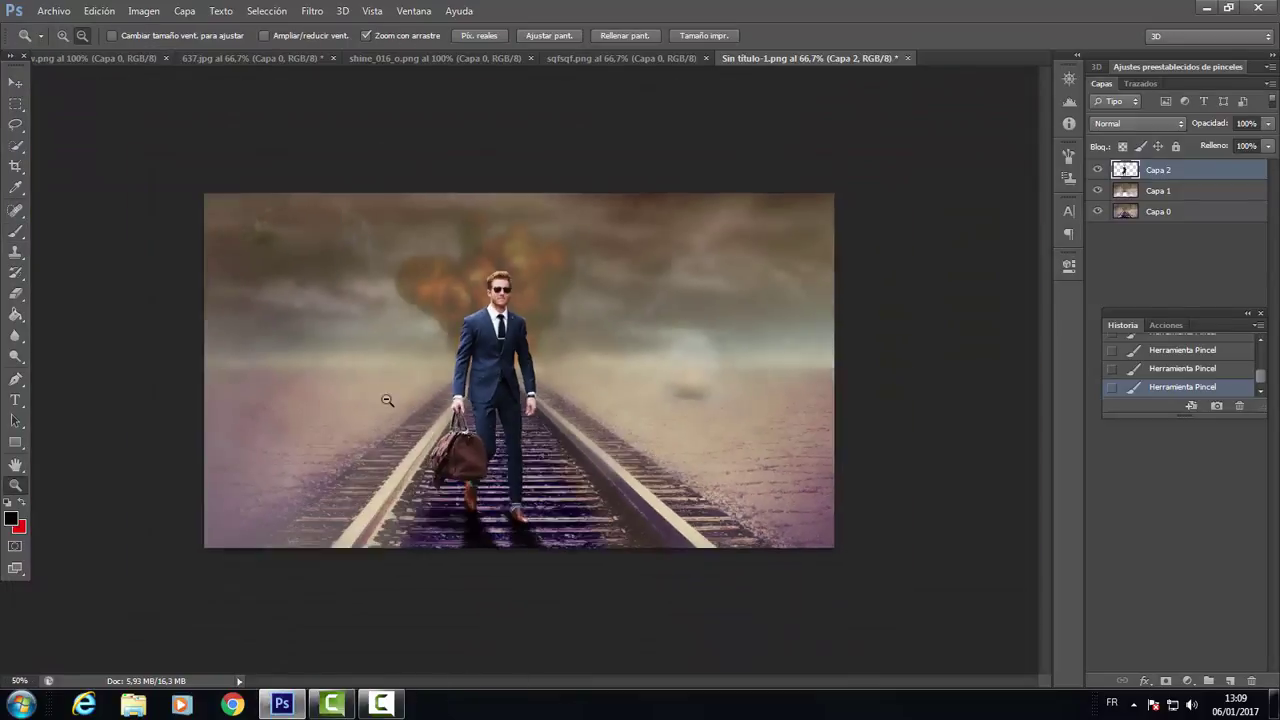
left_click(93, 277)
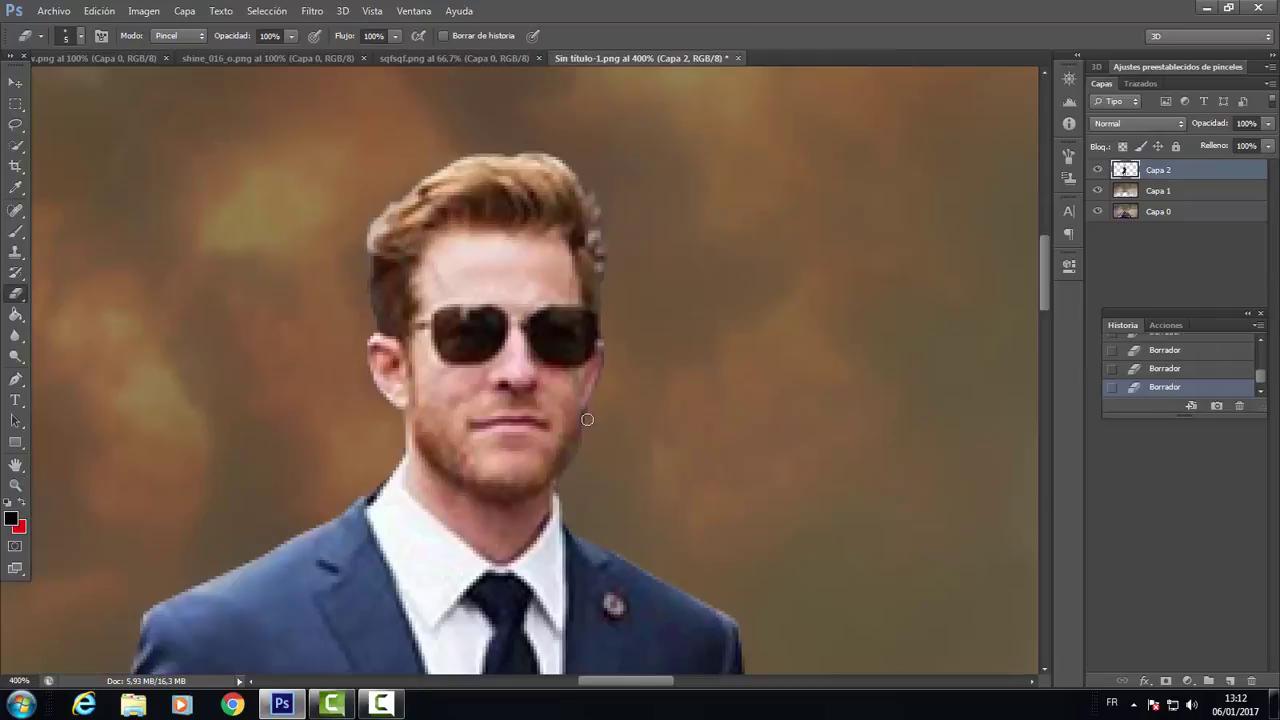
Step: Trace a closed path around the left sunglass lens and make it a selection
left_click(15, 379)
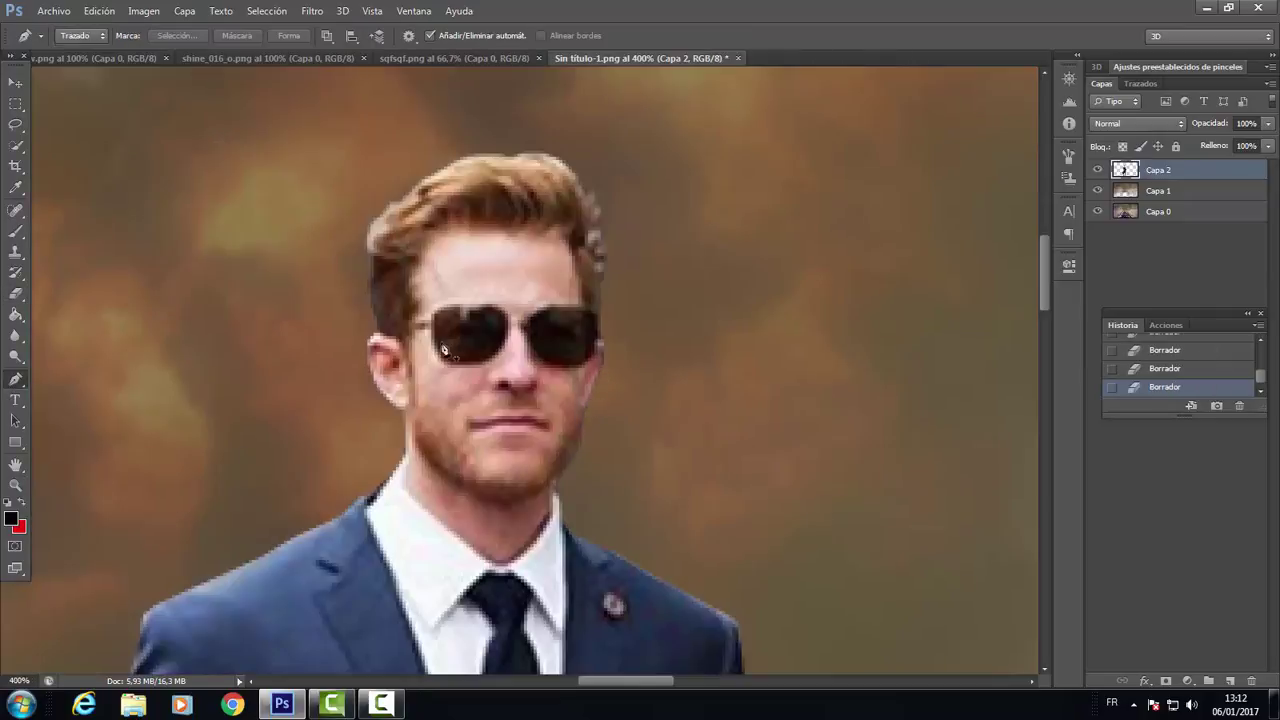
left_click(437, 349)
left_click(440, 320)
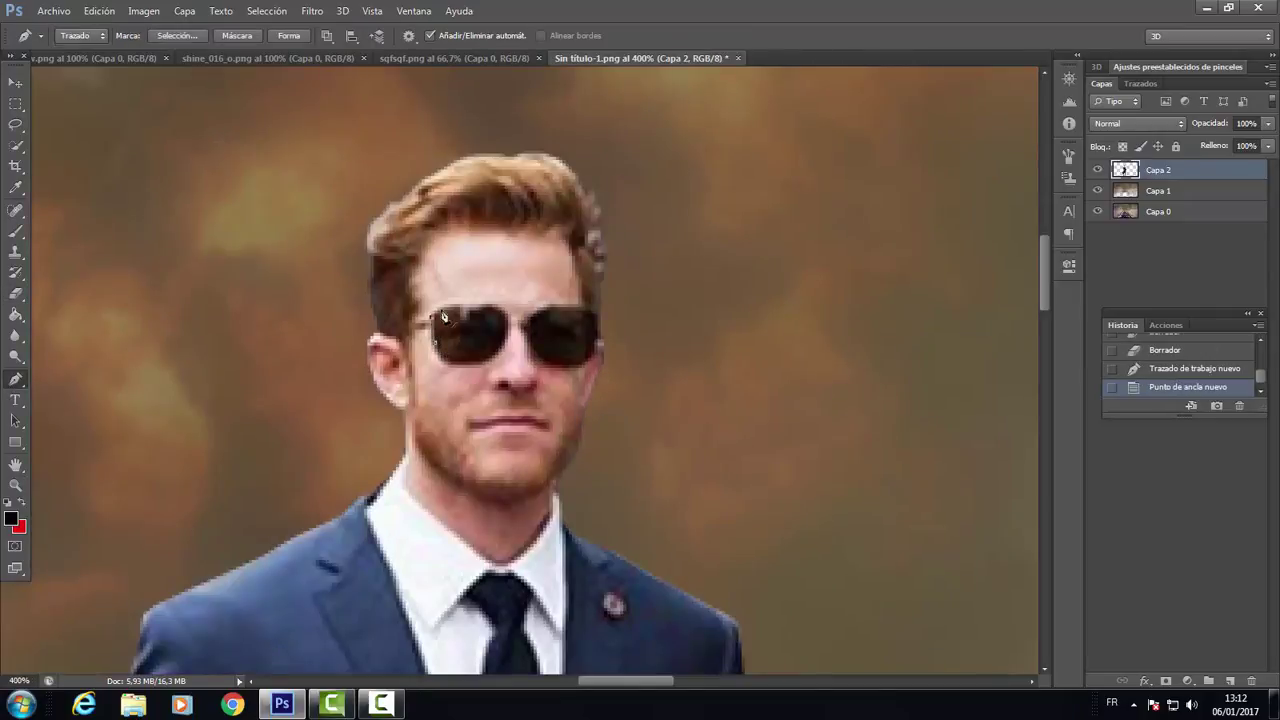
left_click(449, 313)
left_click(458, 310)
left_click(468, 310)
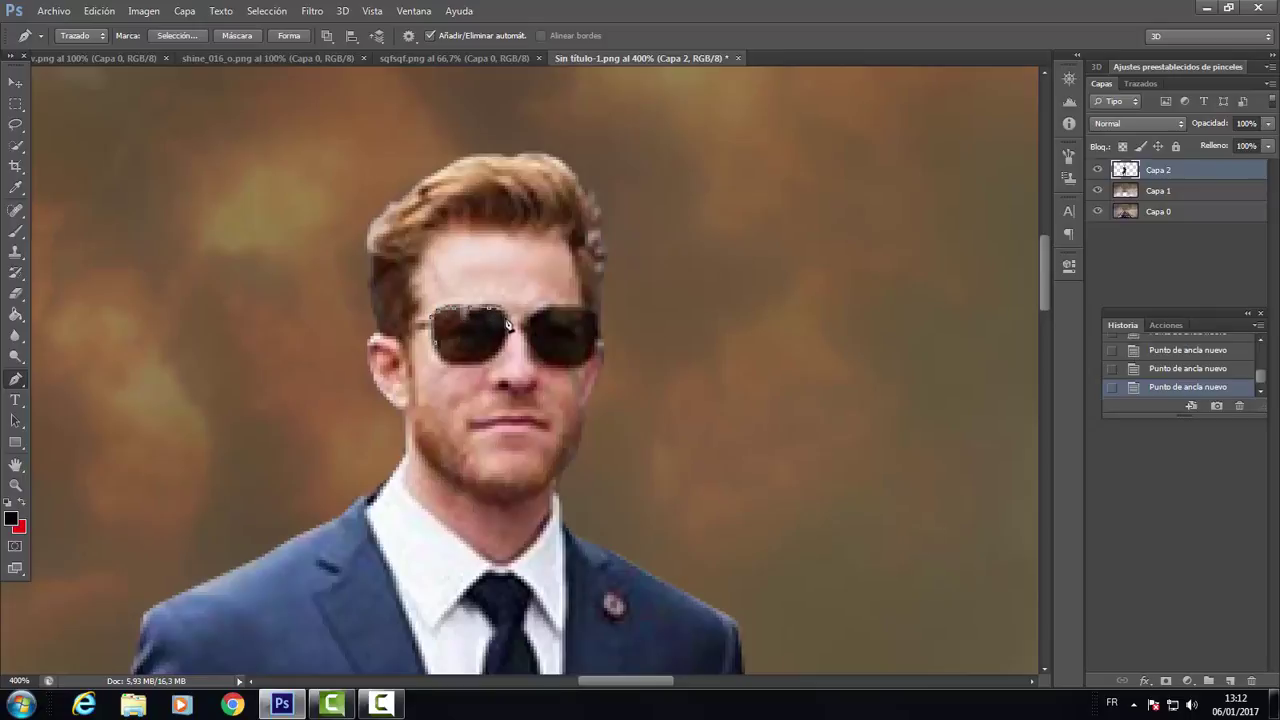
left_click(437, 349)
right_click(444, 290)
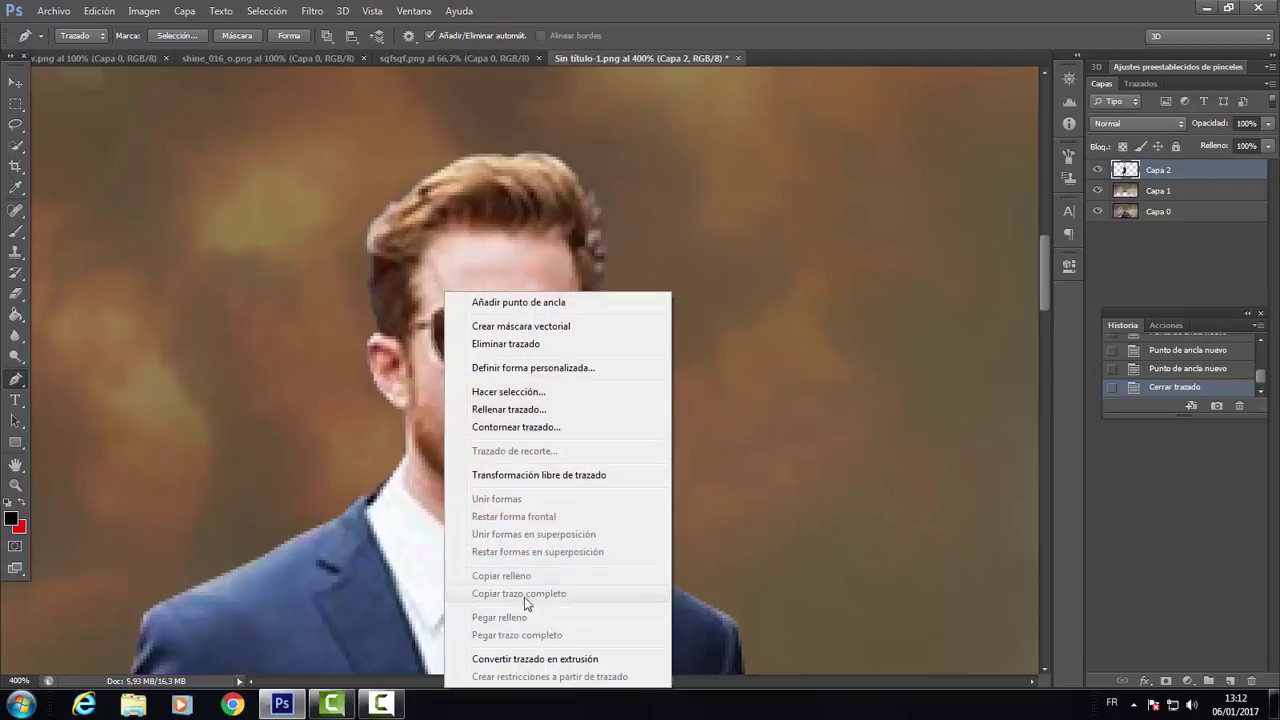
left_click(525, 393)
left_click(747, 205)
Step: Paint the left lens teal-cyan with a 26 px brush at 50% opacity, then begin outlining the right lens
key("b")
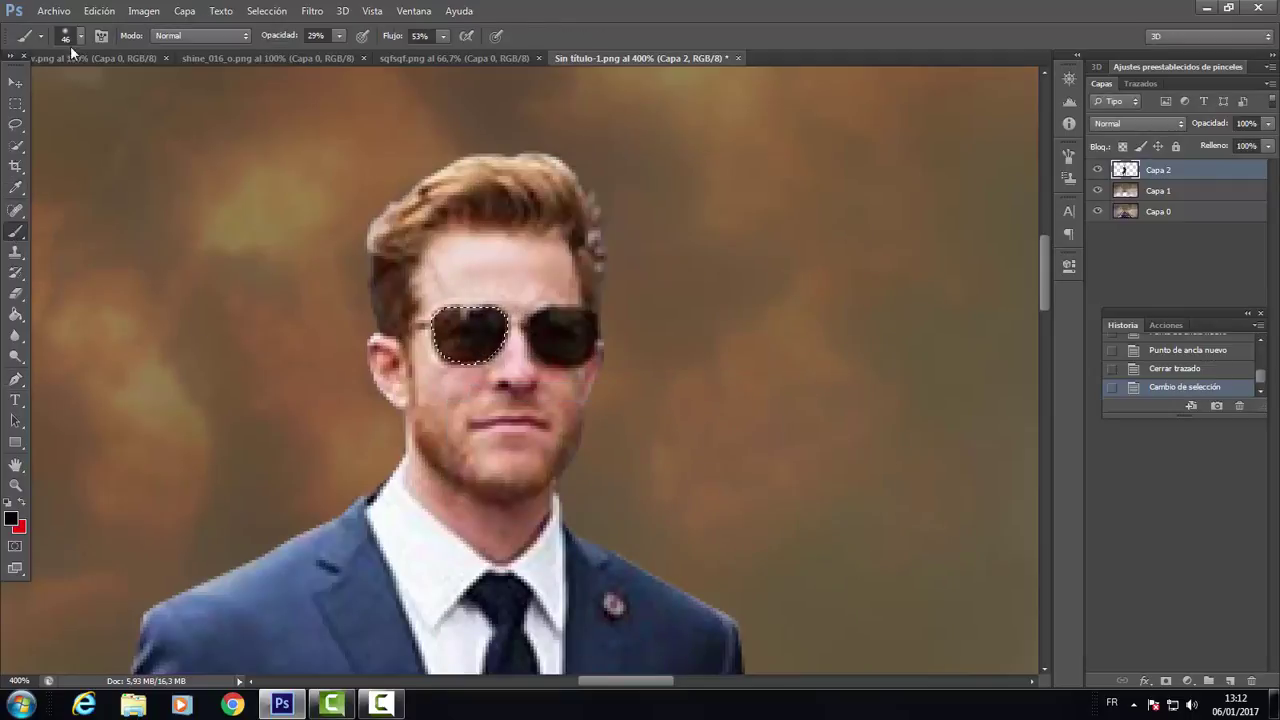
left_click(74, 37)
left_click_drag(56, 88, 43, 88)
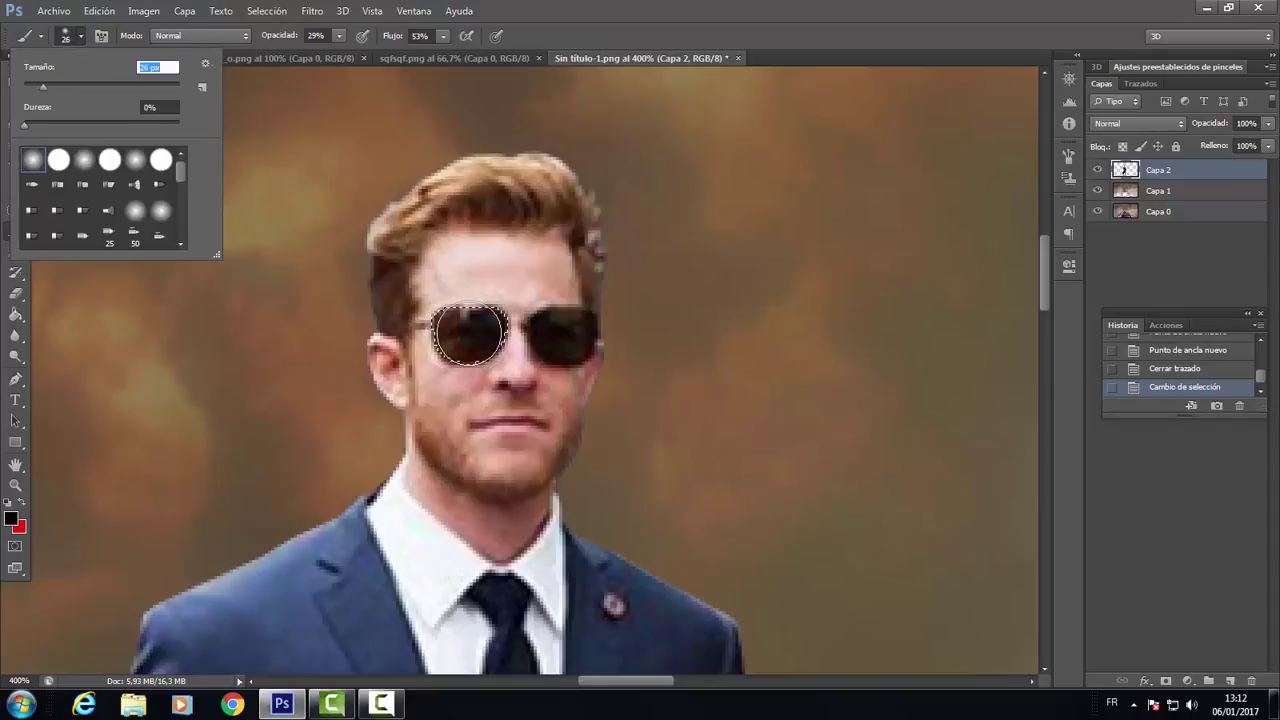
left_click(11, 518)
left_click(553, 246)
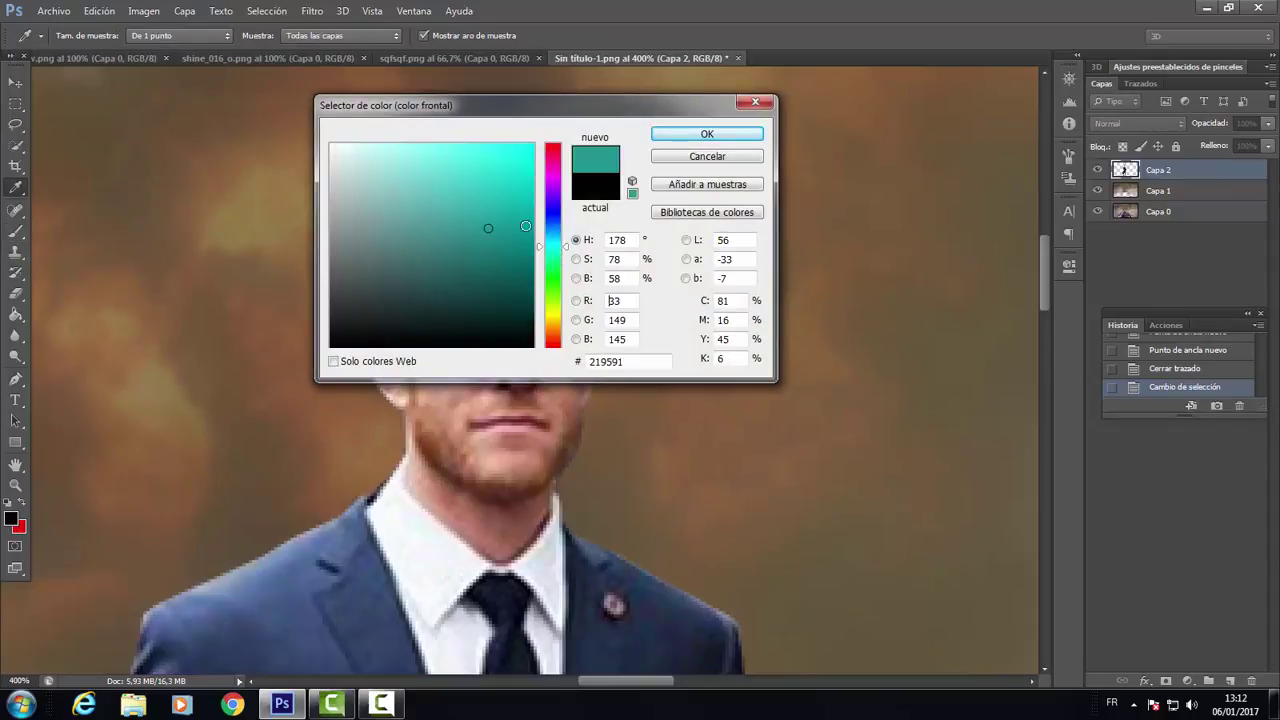
left_click(537, 148)
key("Return")
left_click(339, 36)
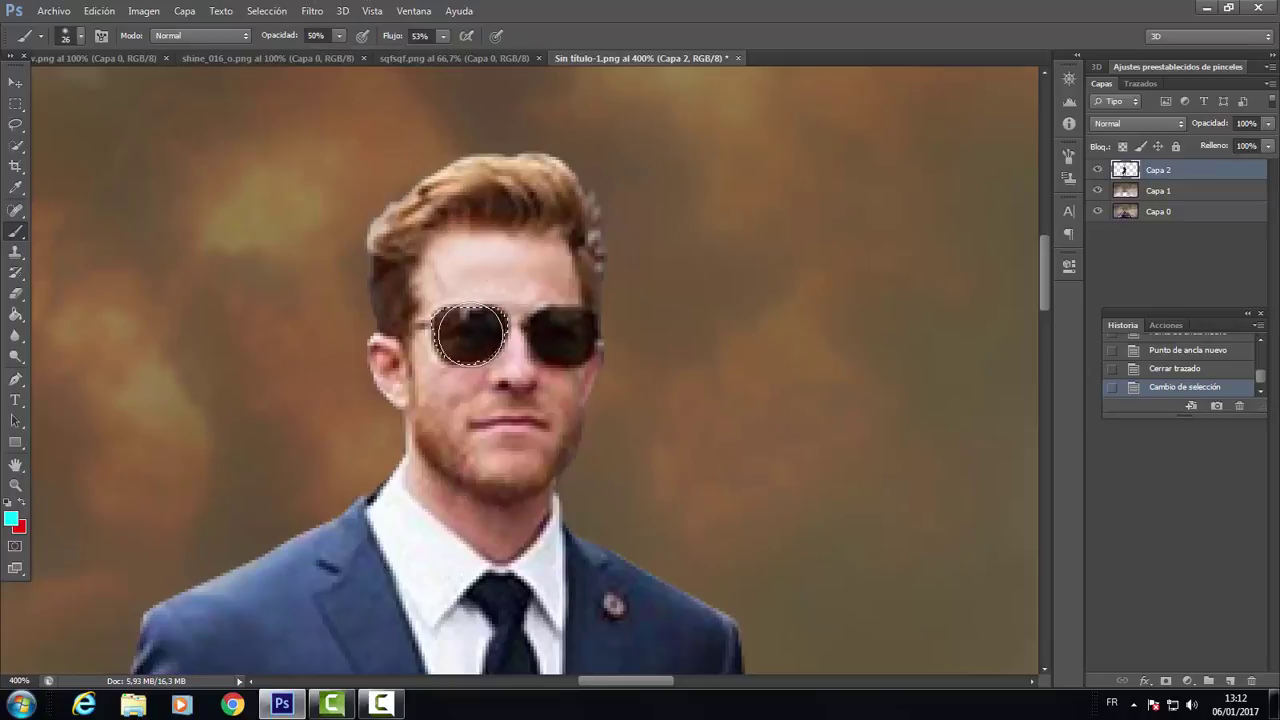
mouse_move(455, 320)
left_mouse_down()
mouse_move(495, 350)
mouse_move(495, 315)
left_mouse_up()
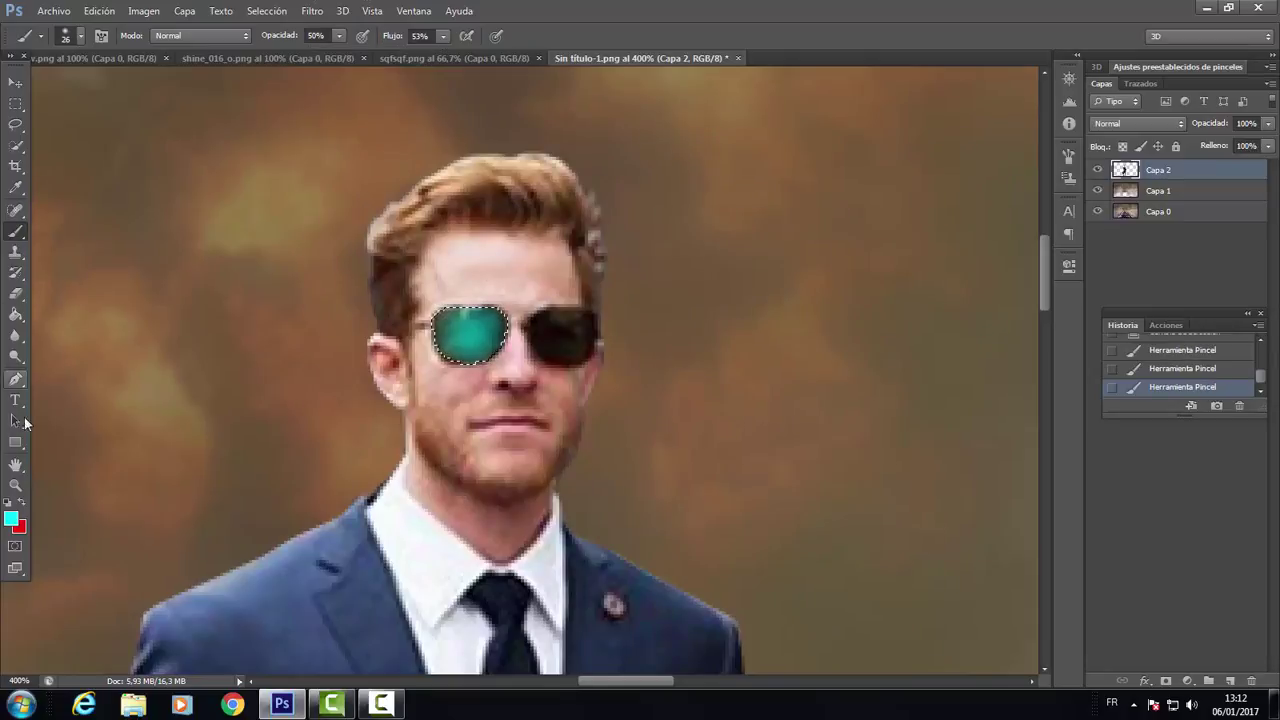
left_click(15, 378)
left_click(541, 360)
Step: Trace a closed Pen path around the right sunglasses lens
left_click(535, 350)
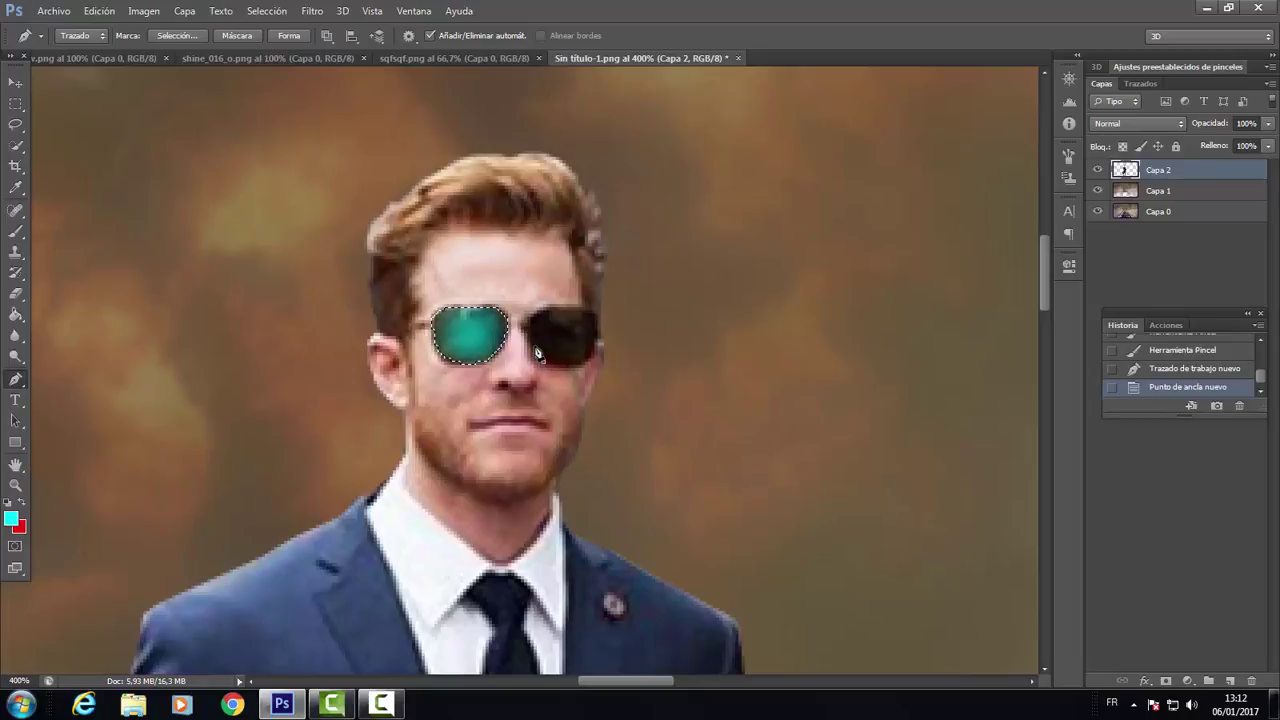
left_click(531, 338)
left_click(528, 326)
left_click(546, 310)
left_click(561, 309)
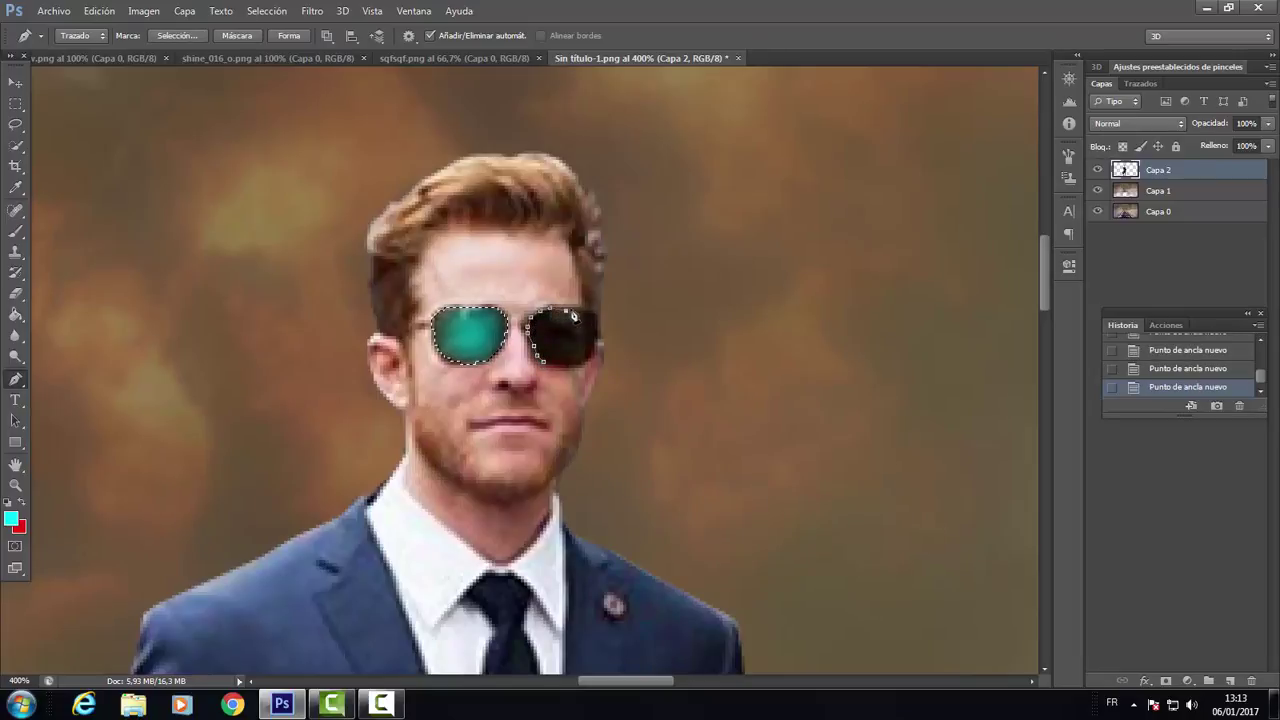
left_click(576, 309)
left_click(588, 311)
left_click(597, 326)
left_click(597, 341)
left_click(592, 354)
left_click(580, 362)
left_click(541, 360)
Step: Turn the path into a selection, paint the right lens cyan, and deselect
key("ctrl+Return")
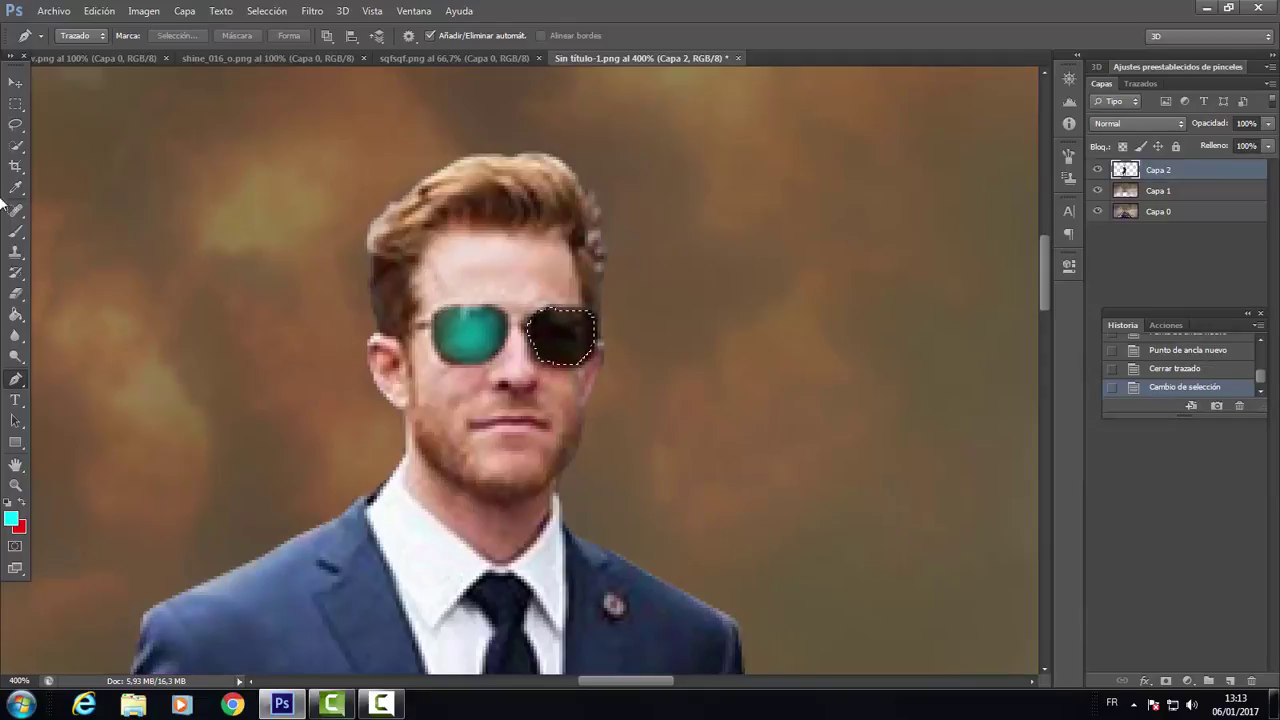
key("b")
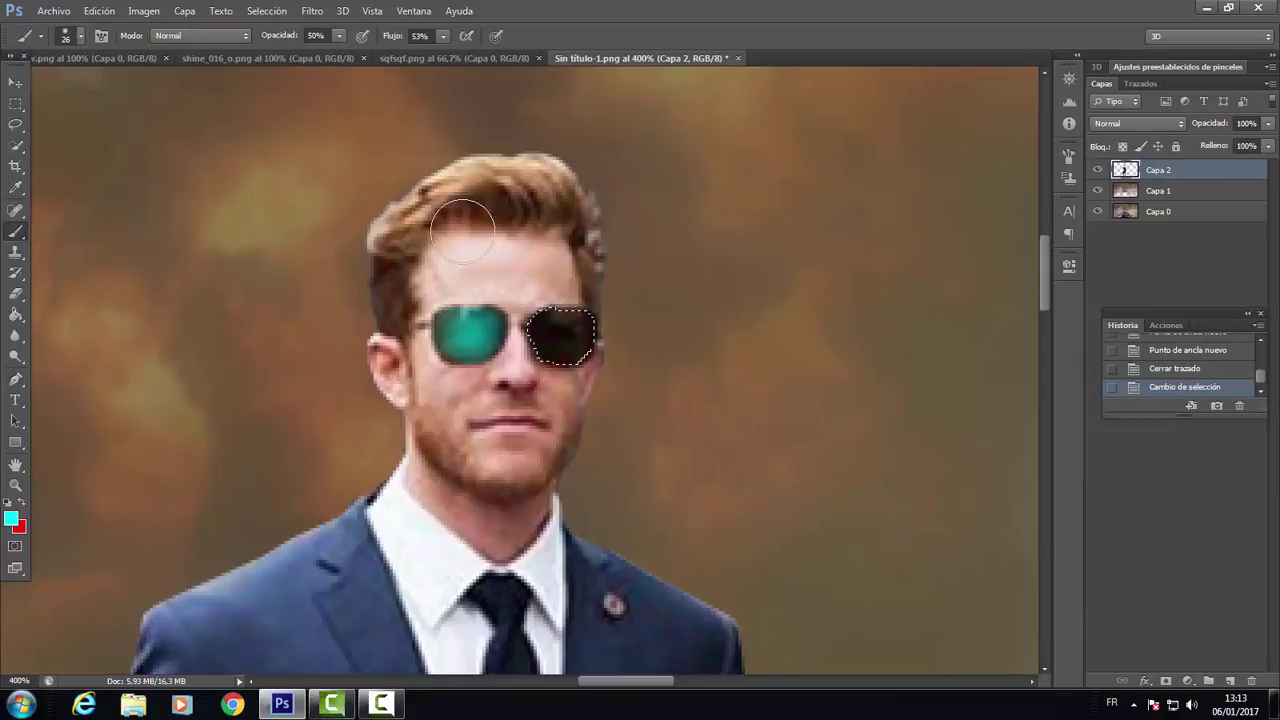
mouse_move(540, 325)
left_mouse_down()
mouse_move(585, 345)
mouse_move(585, 330)
mouse_move(580, 355)
left_mouse_up()
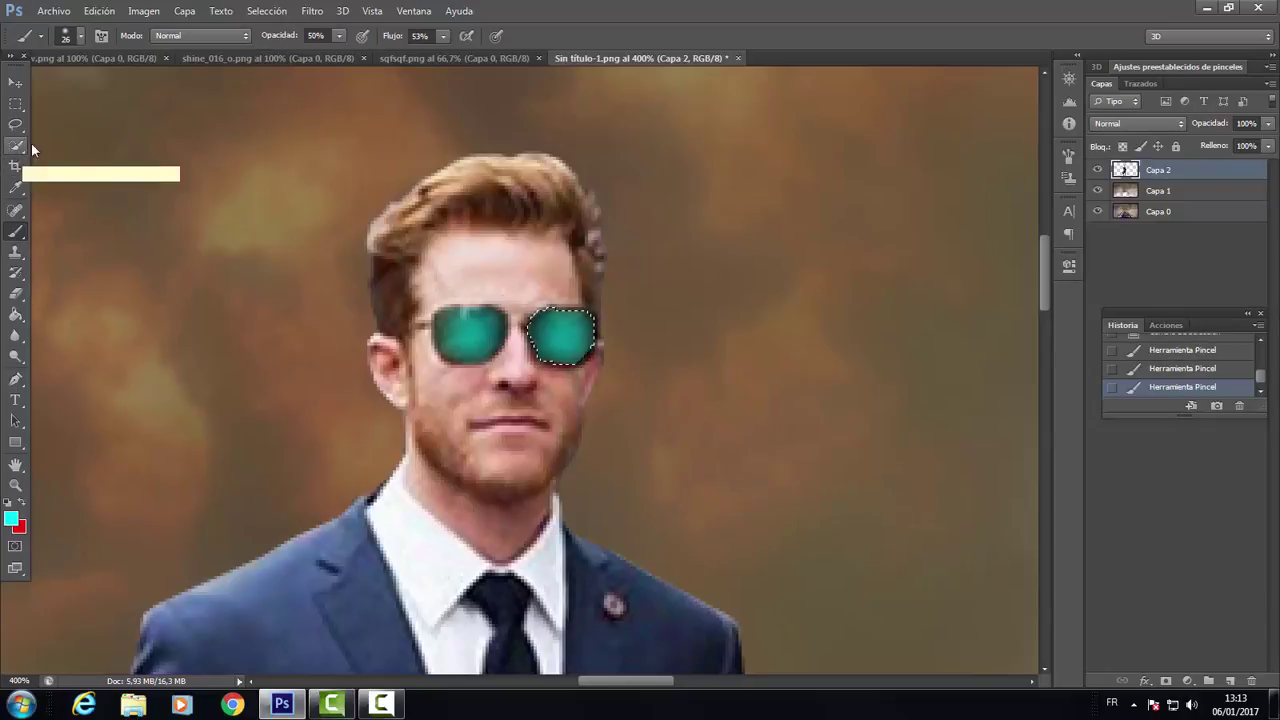
left_click(9, 83)
key("ctrl+d")
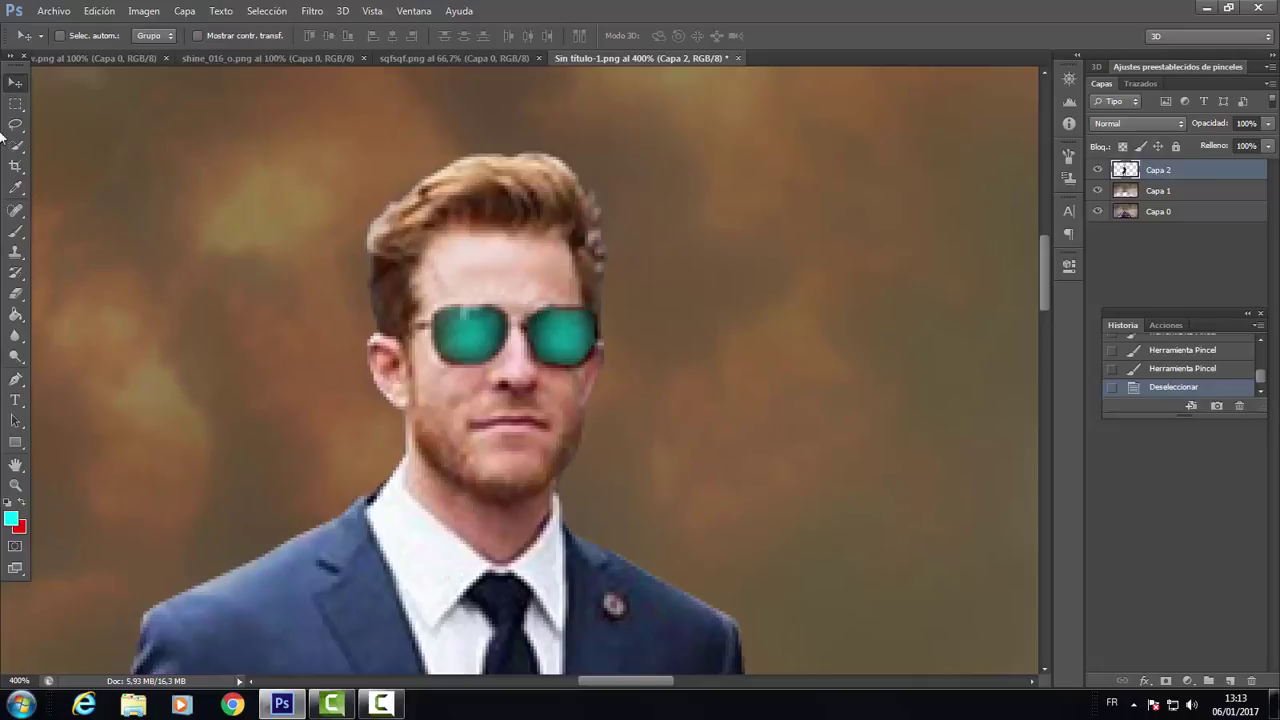
Step: Zoom in on the face and set a 2 px hard round brush at 86% opacity
left_click(15, 485)
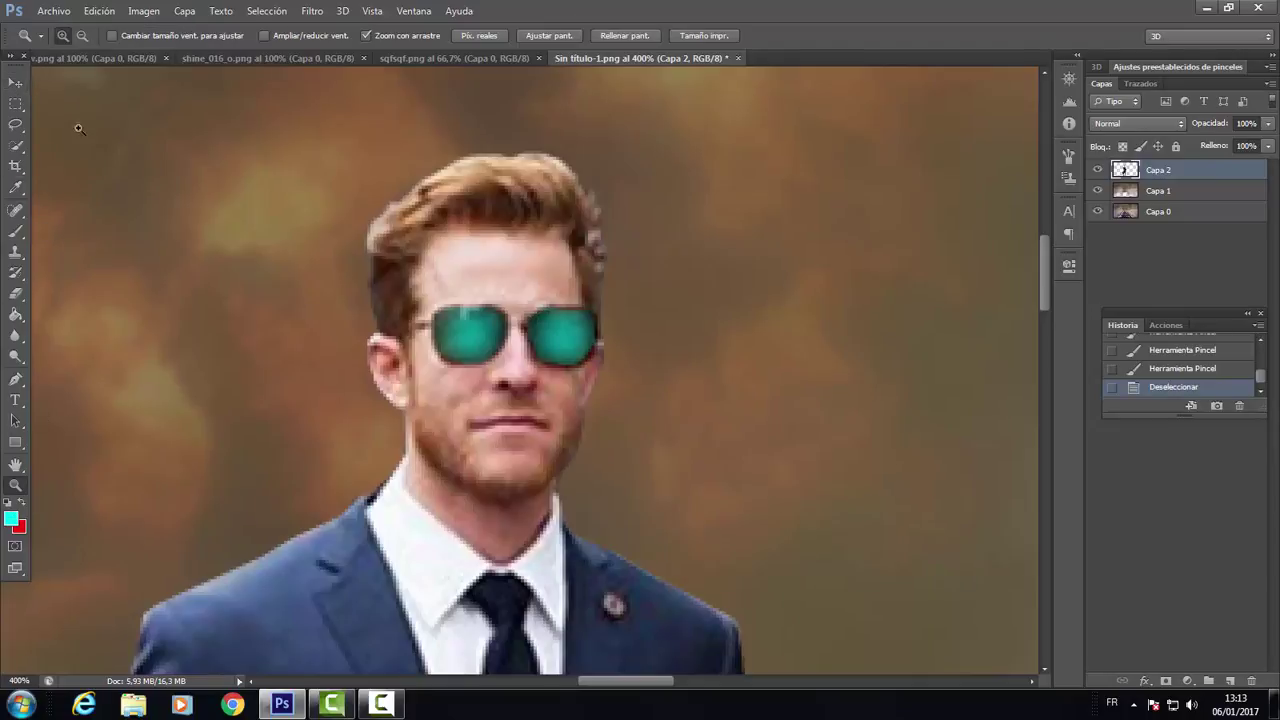
left_click(517, 315)
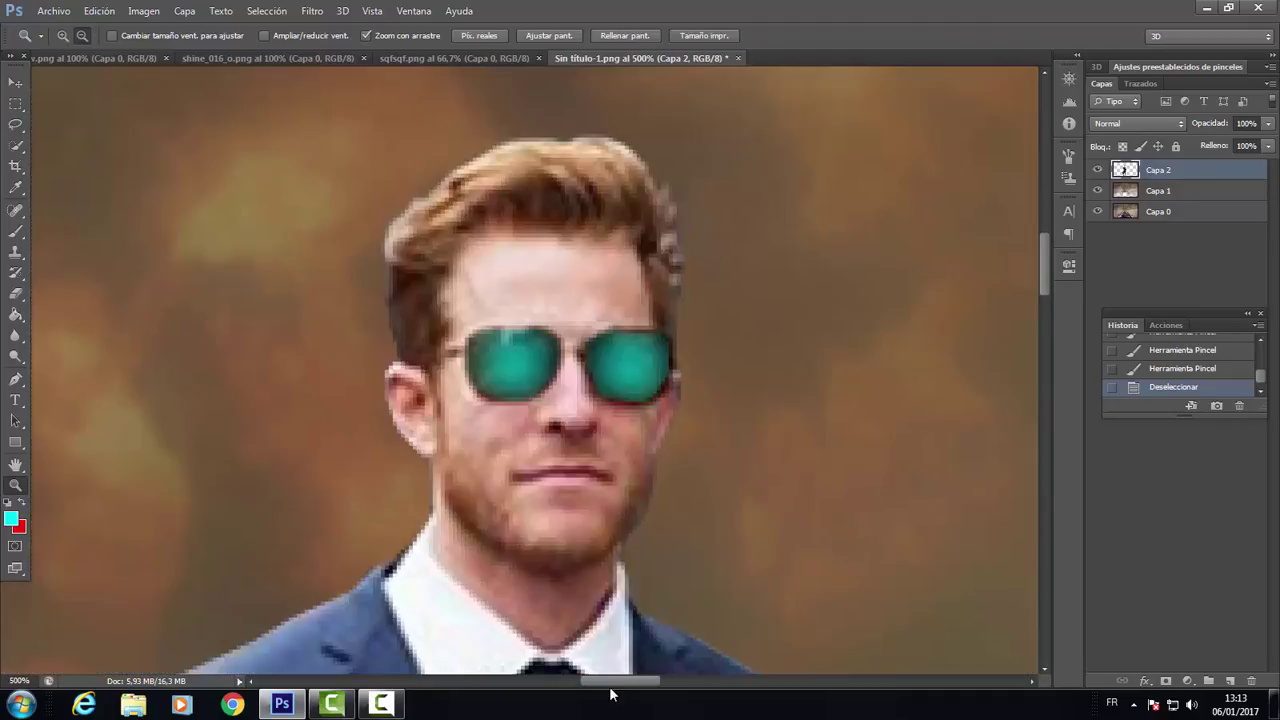
left_click_drag(612, 683, 617, 689)
left_click(16, 230)
left_click(81, 36)
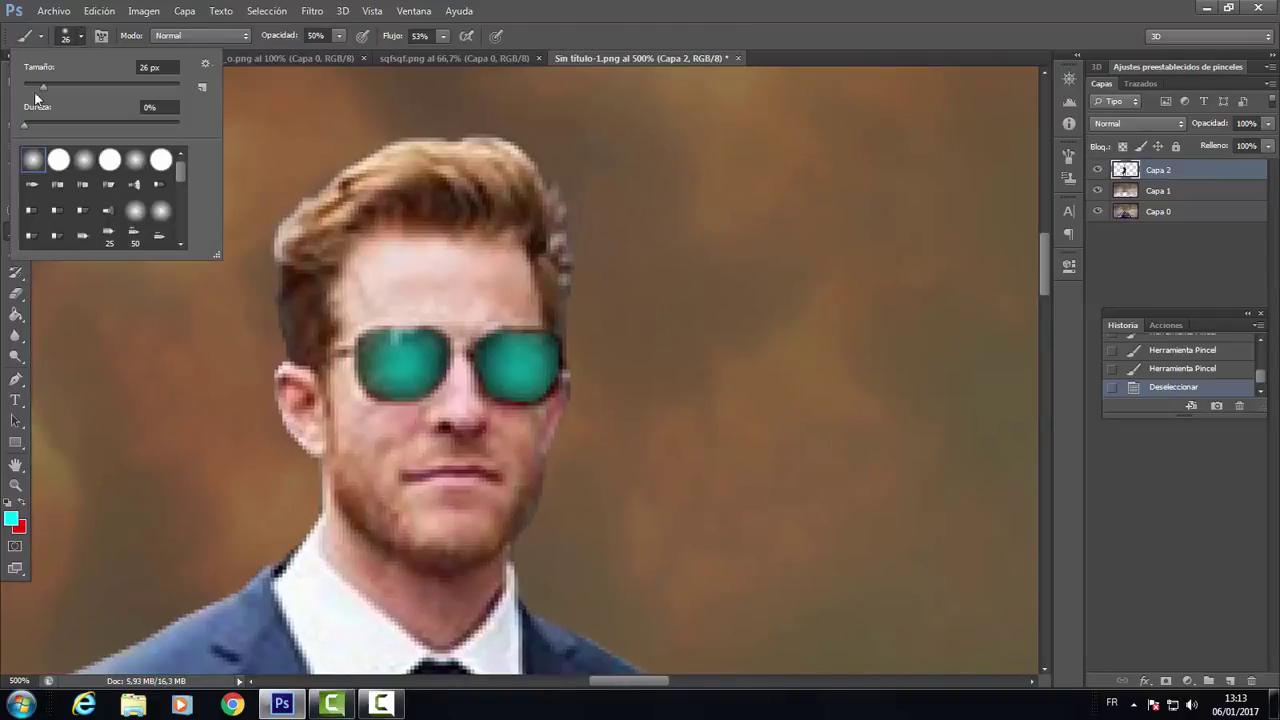
left_click(58, 159)
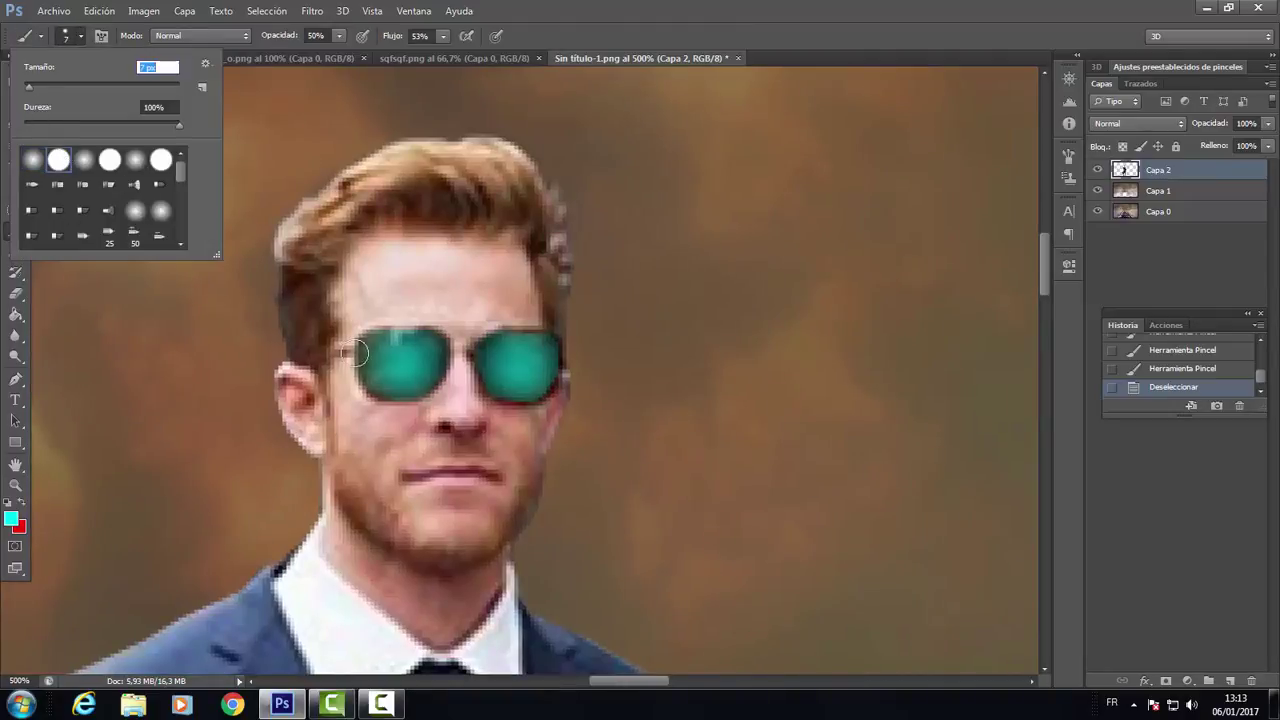
left_click_drag(339, 36, 354, 46)
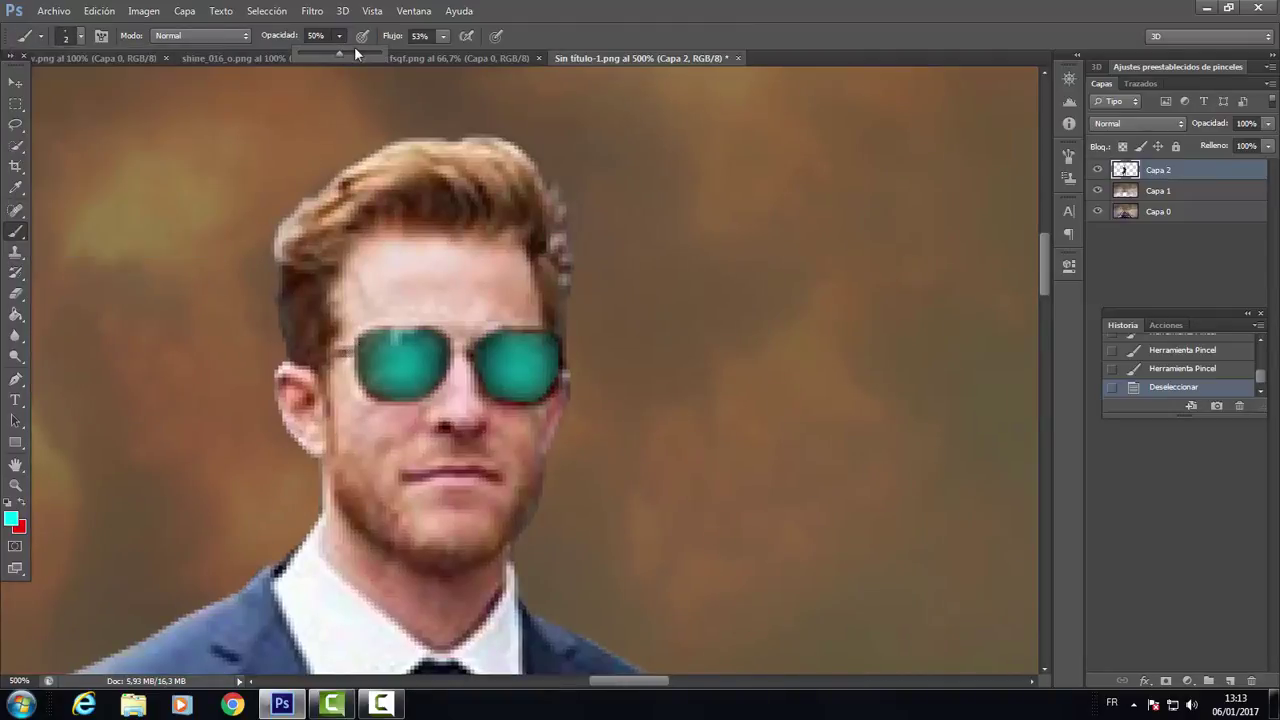
left_click(443, 36)
Step: Paint white frames and a temple arm on the sunglasses, then zoom out to the full scene
left_click(11, 518)
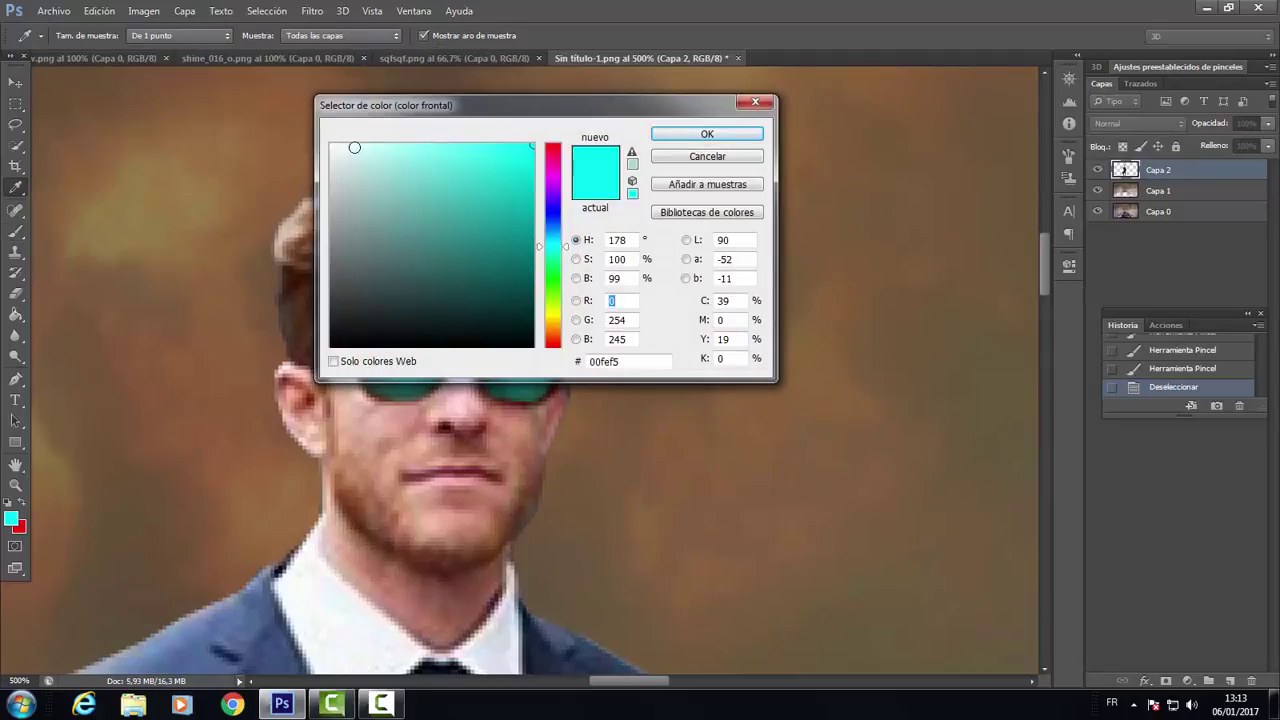
left_click(331, 146)
left_click(663, 137)
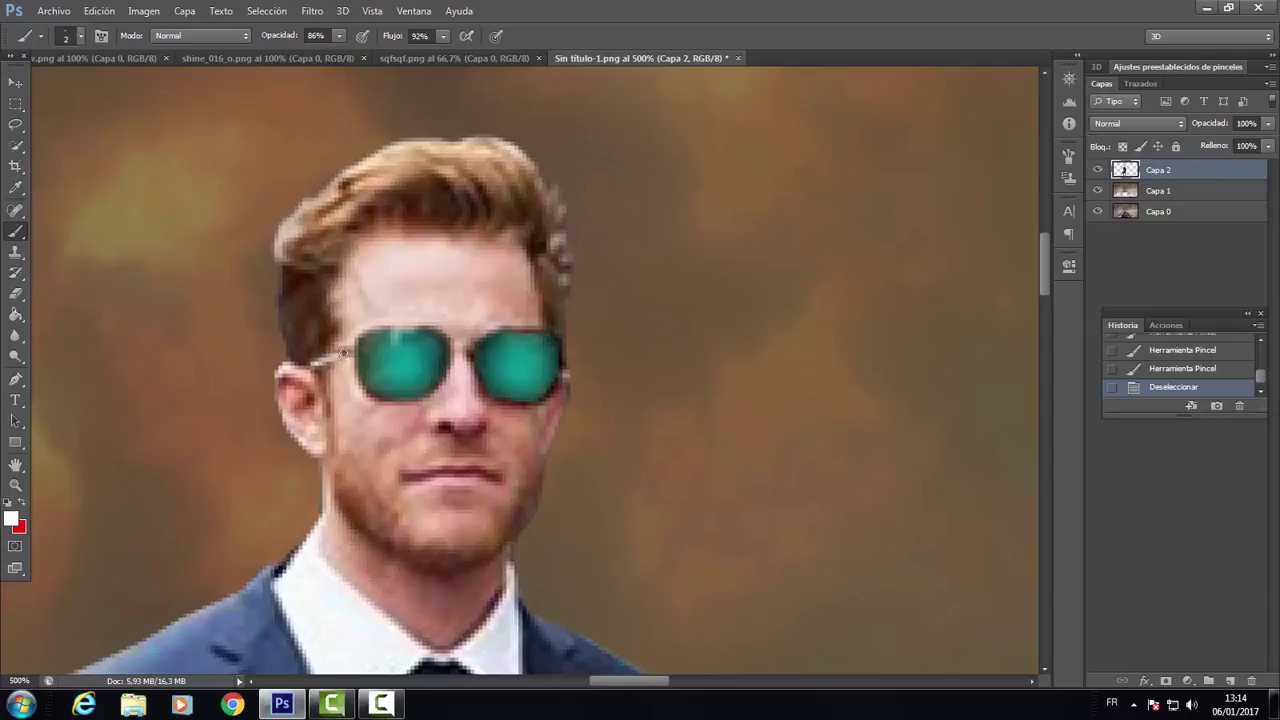
left_click_drag(343, 353, 414, 326)
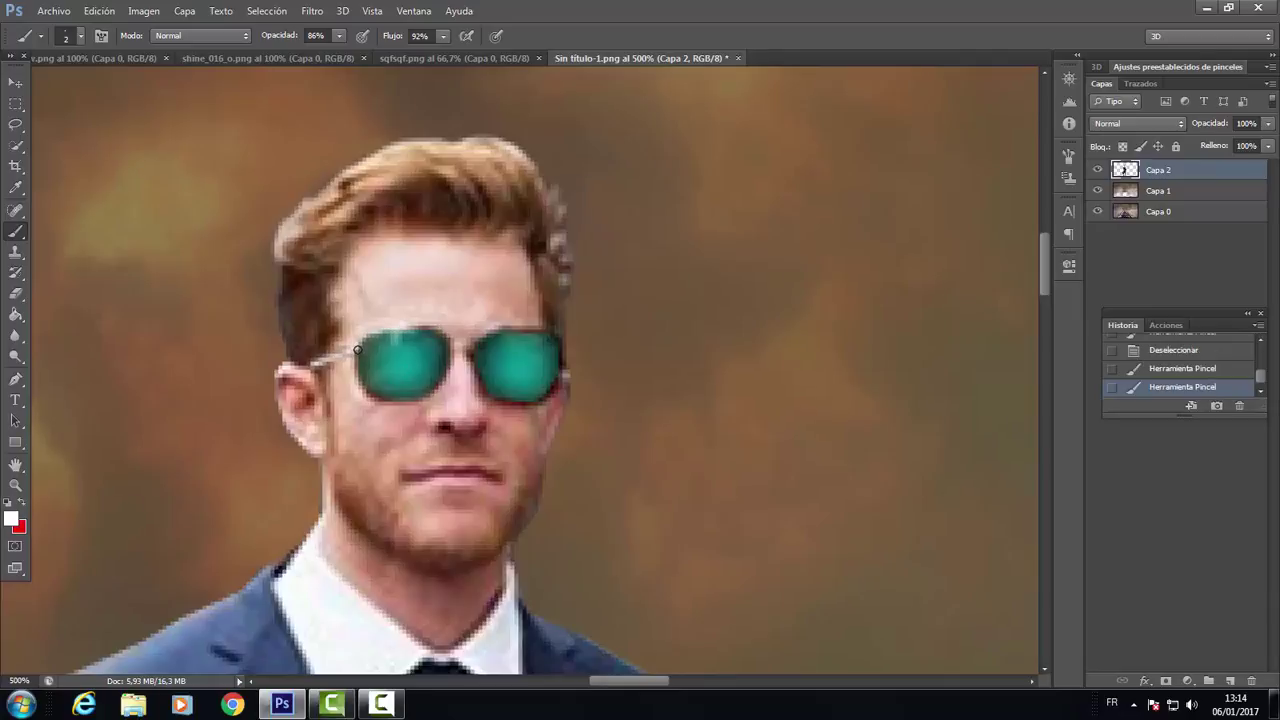
left_click(398, 399)
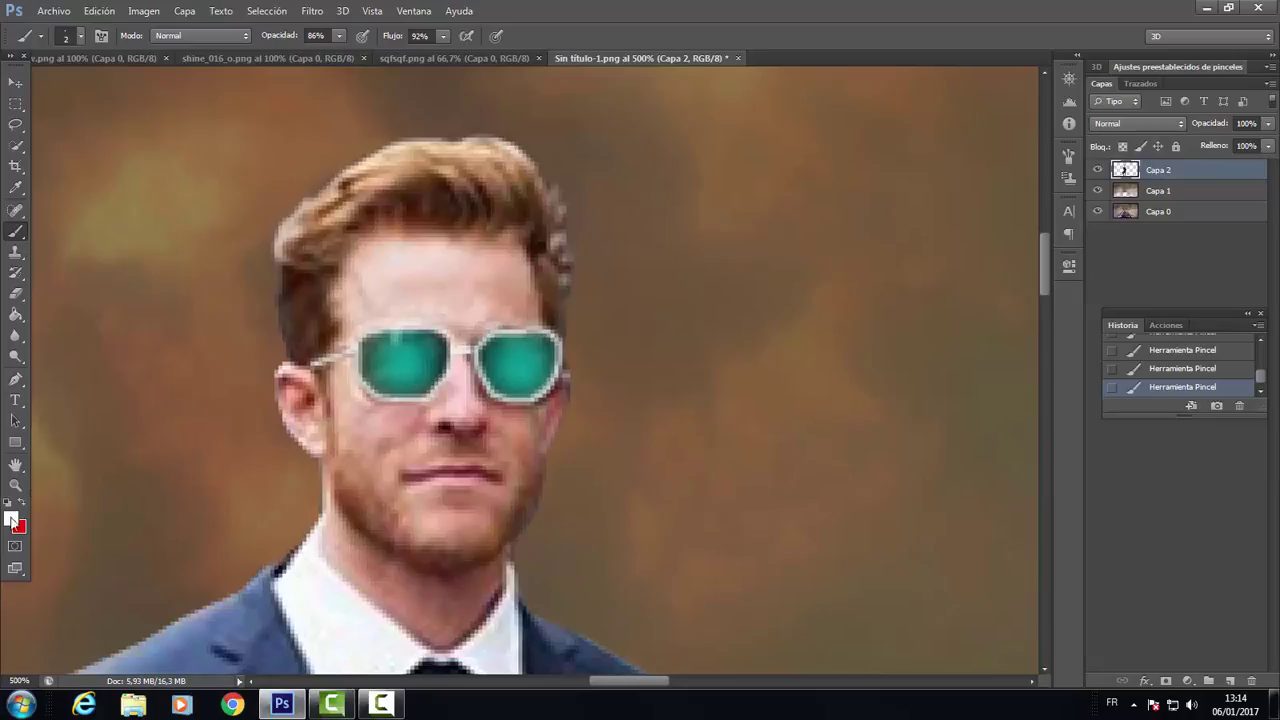
key("z")
scroll(139, 169, "down", 5)
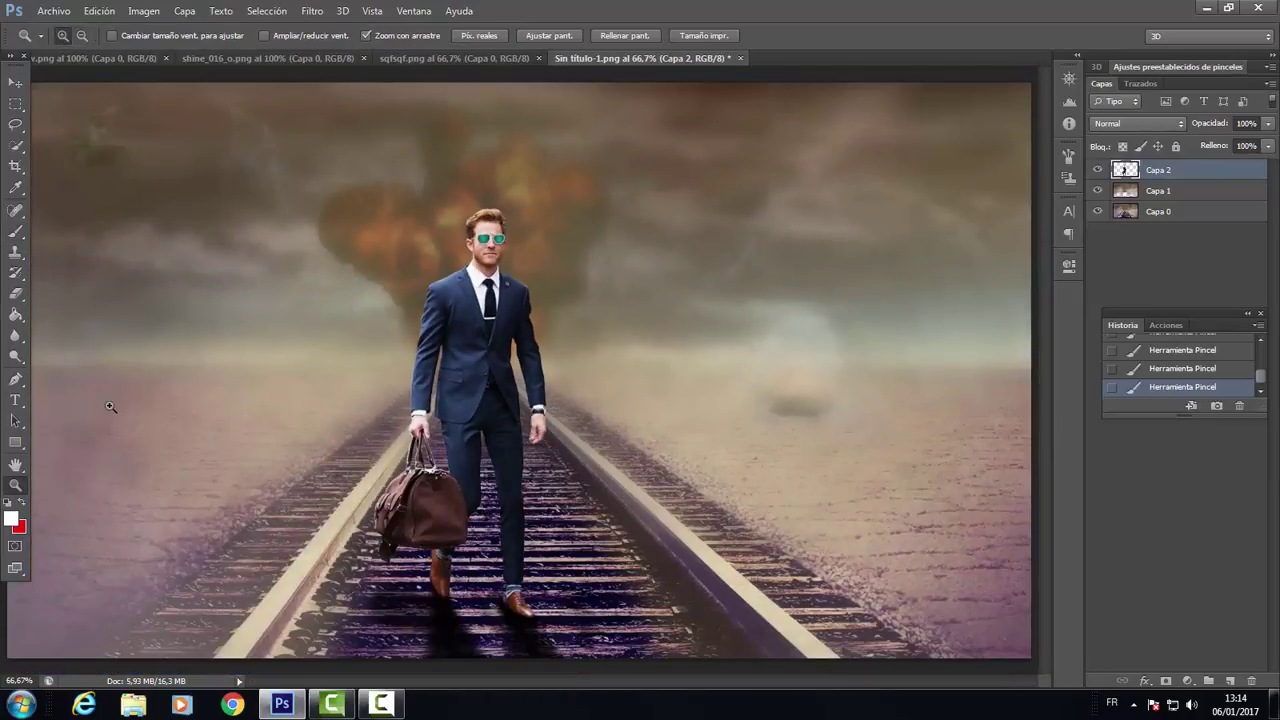
Step: Bring the red glow image into the railway composition and place it over the explosion
key("v")
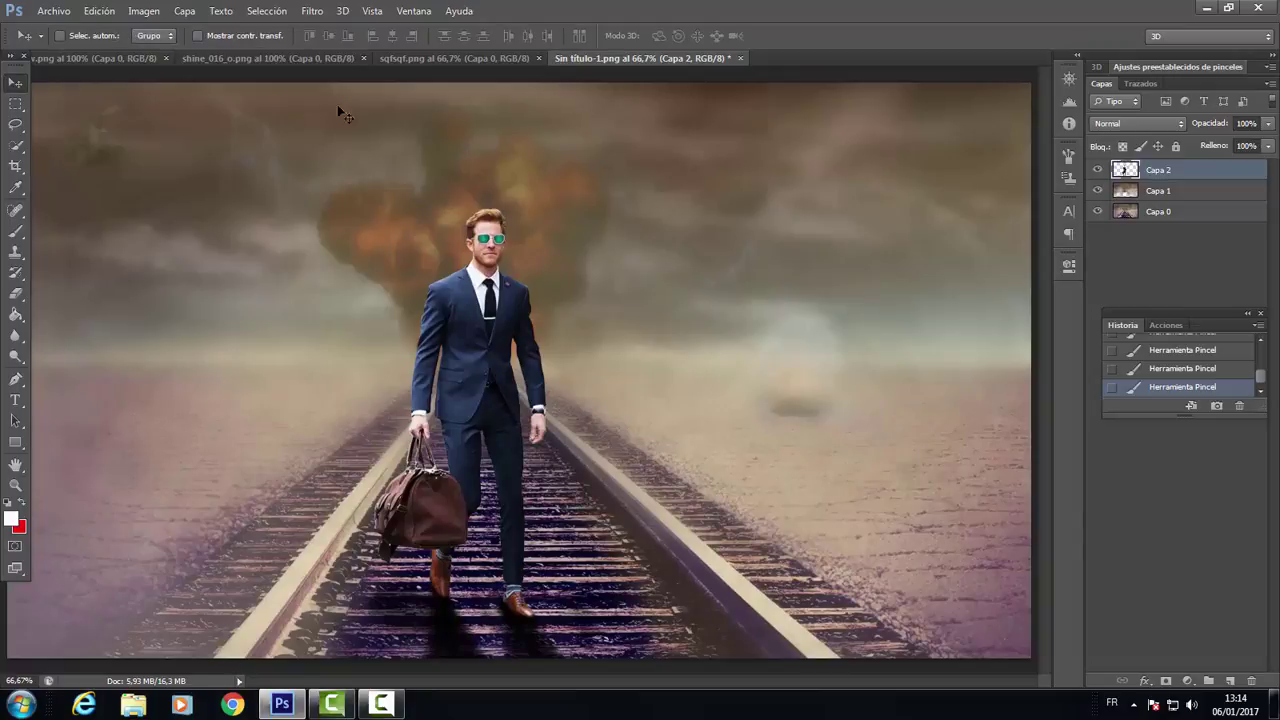
left_click(413, 59)
left_click(281, 59)
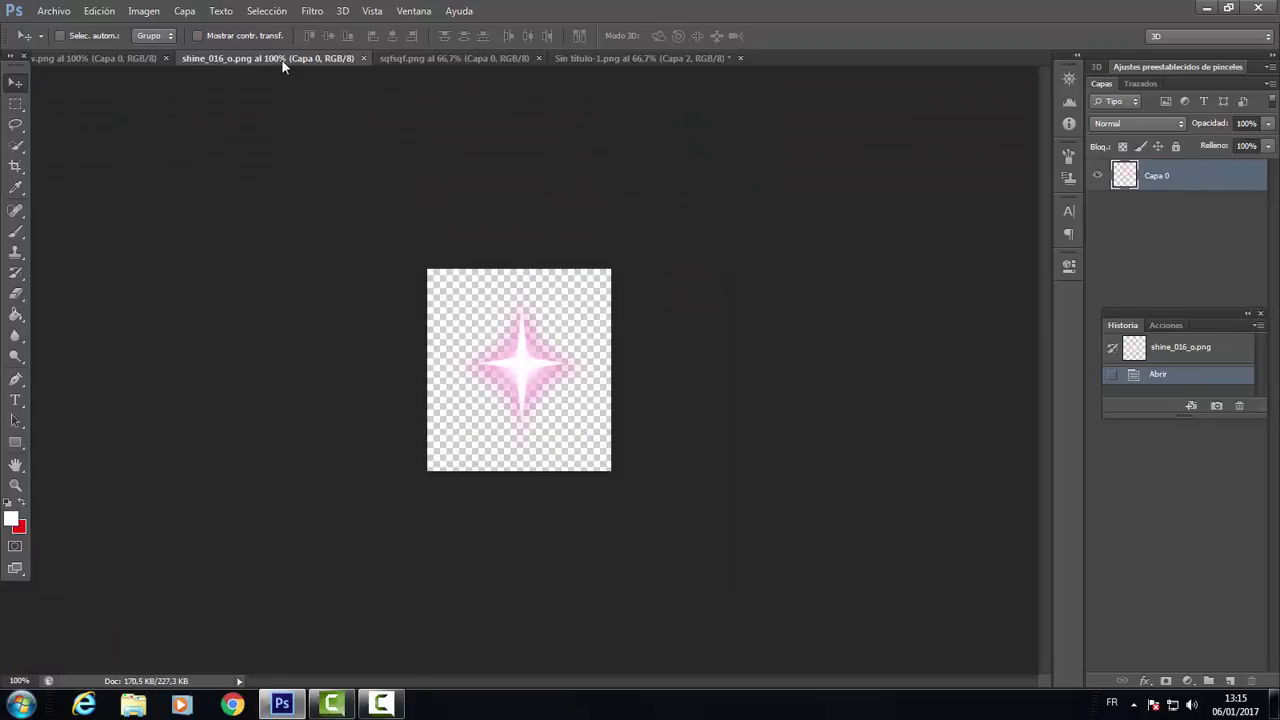
left_click_drag(139, 58, 110, 179)
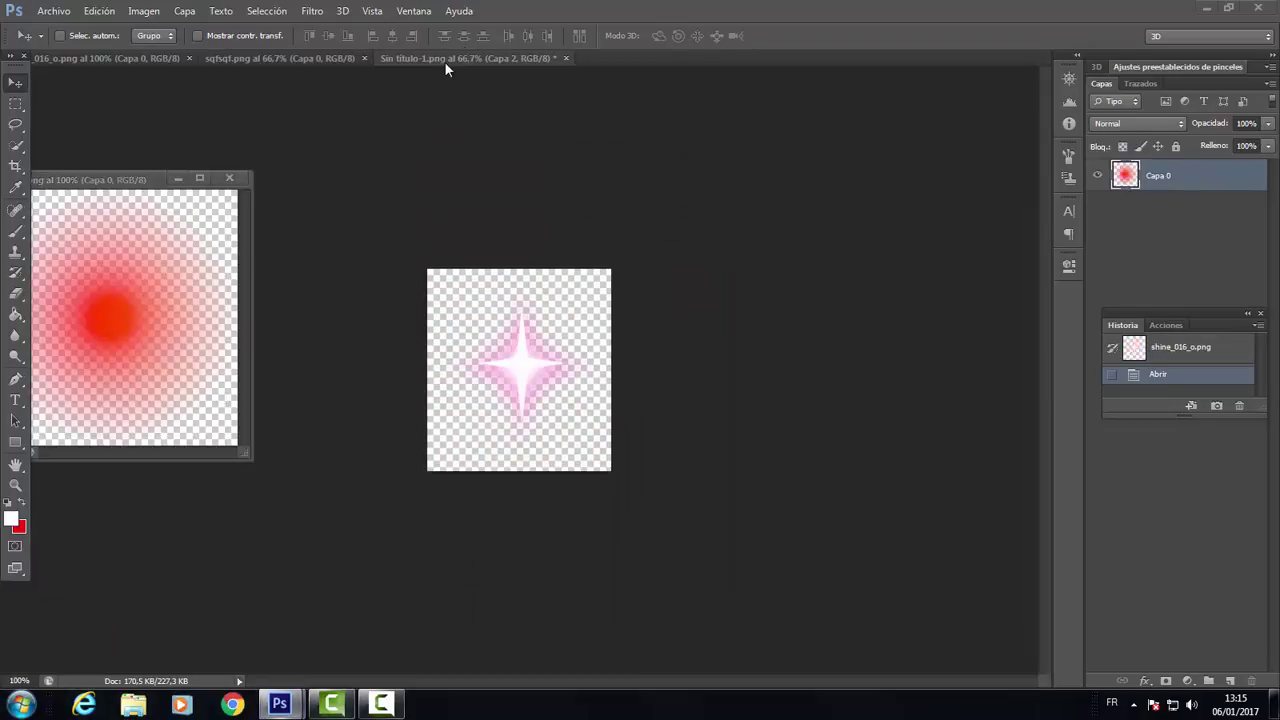
left_click(444, 59)
left_click_drag(137, 305, 262, 201)
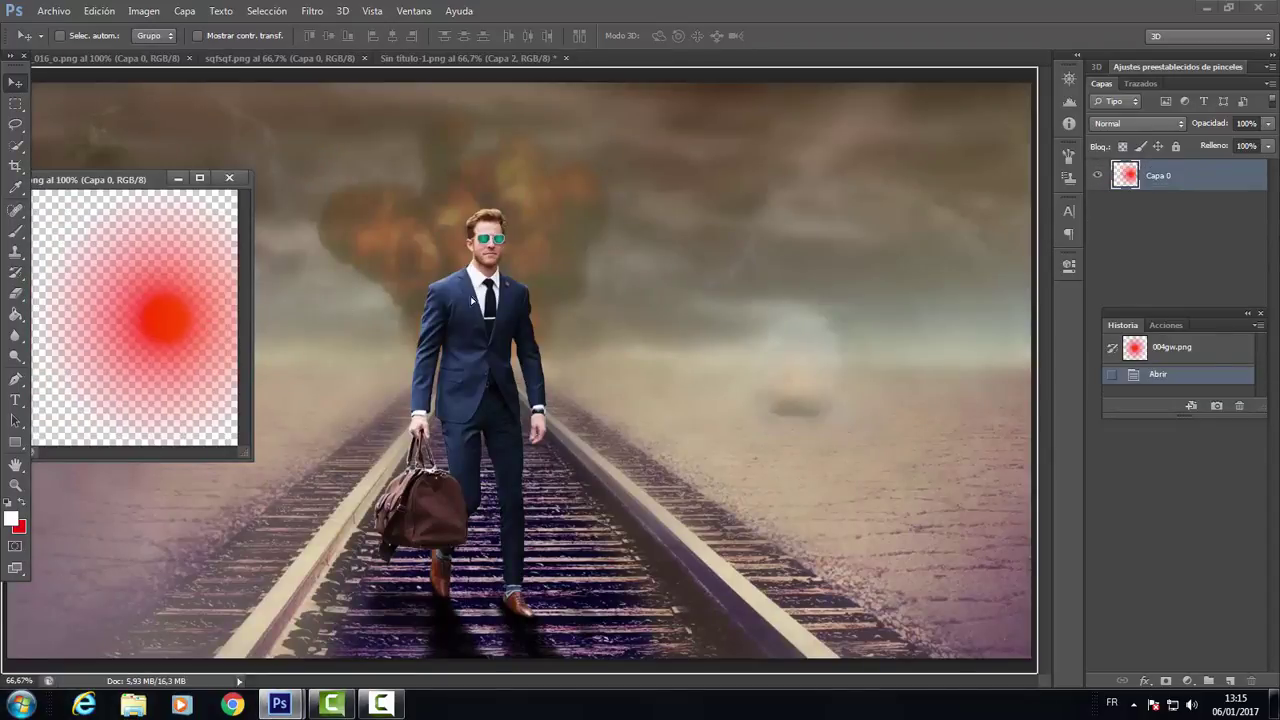
left_click(229, 178)
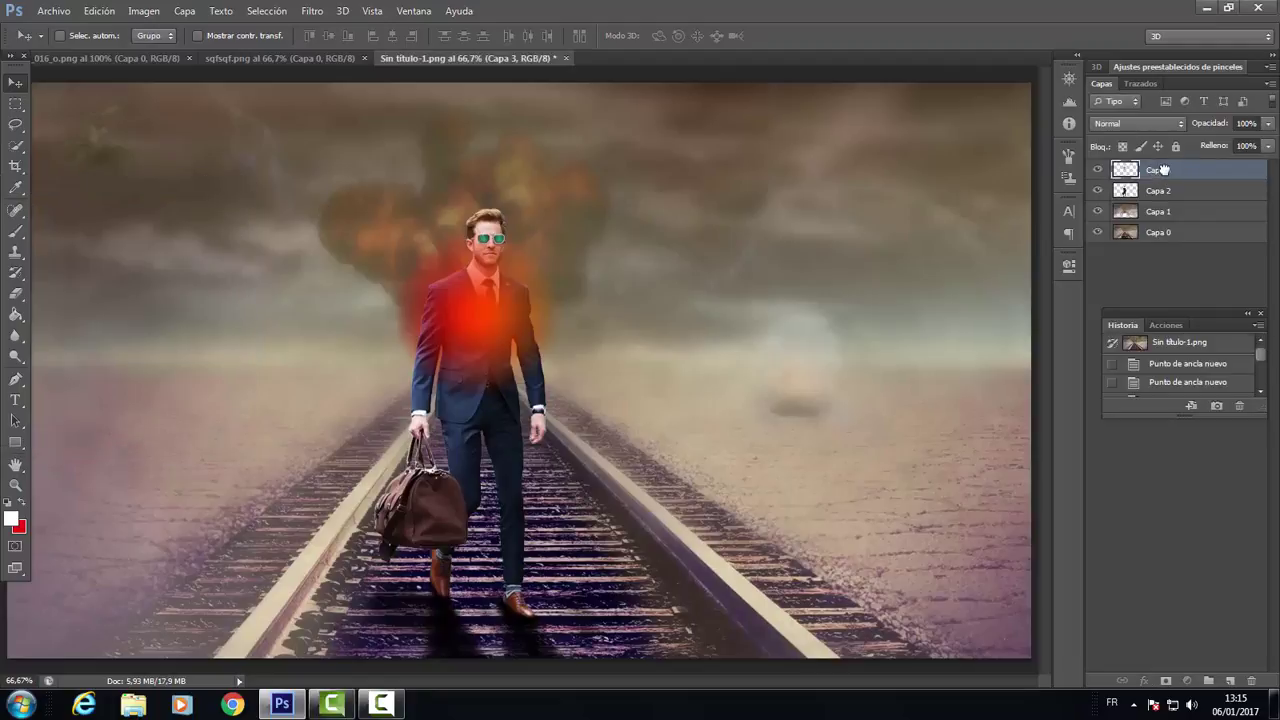
left_click_drag(422, 347, 430, 245)
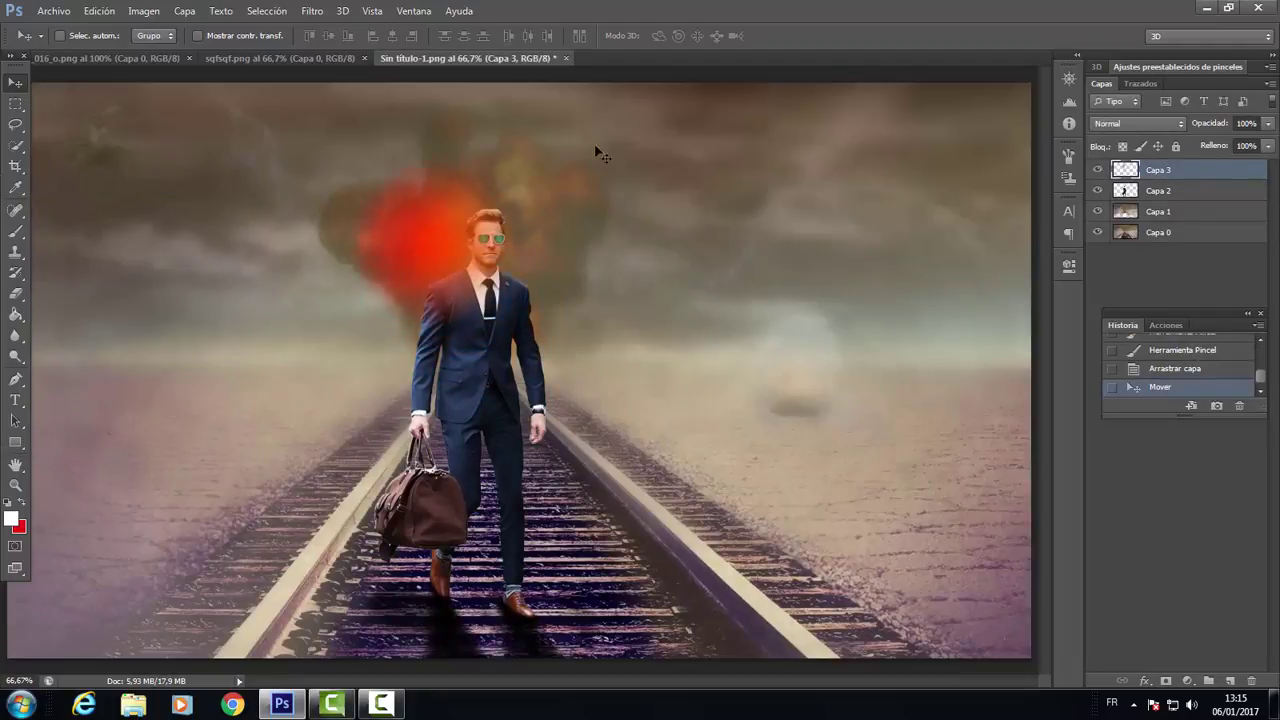
Step: Blend the glow layer in Sobreexponer color mode at 81% opacity
left_click(1137, 123)
left_click(1124, 129)
left_click(1130, 123)
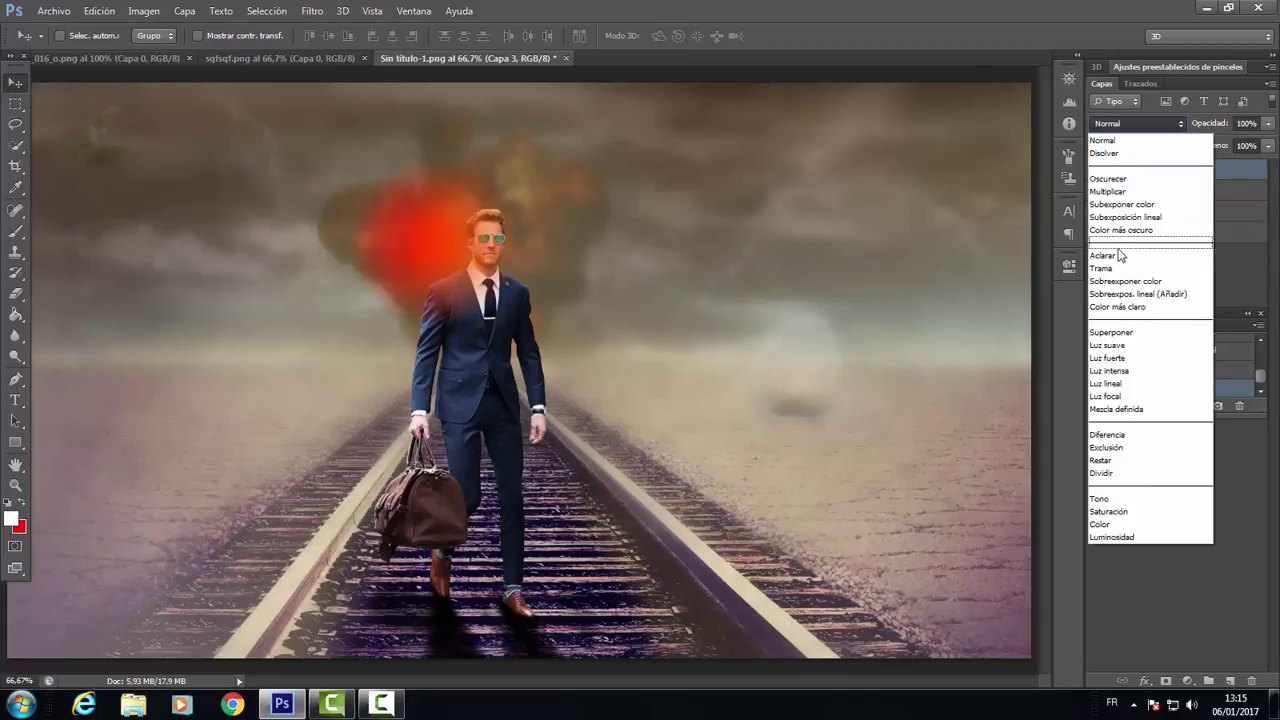
left_click(1112, 268)
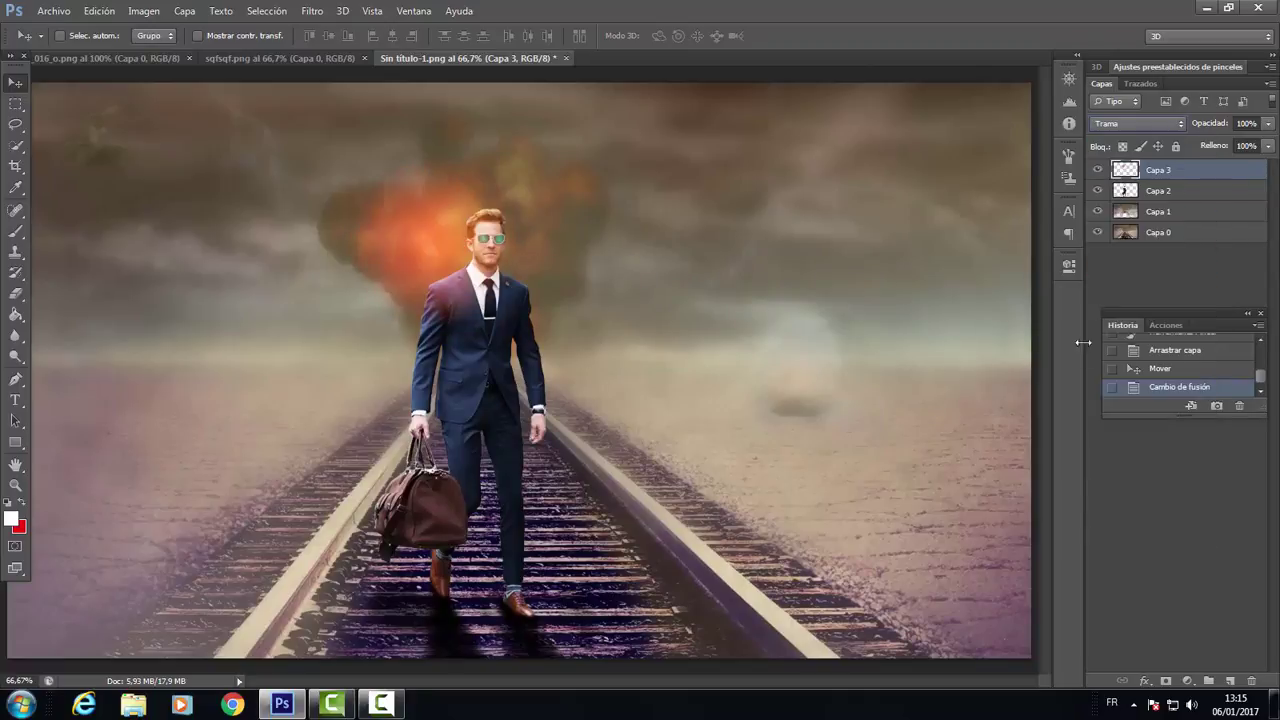
left_click(1142, 123)
left_click(1178, 190)
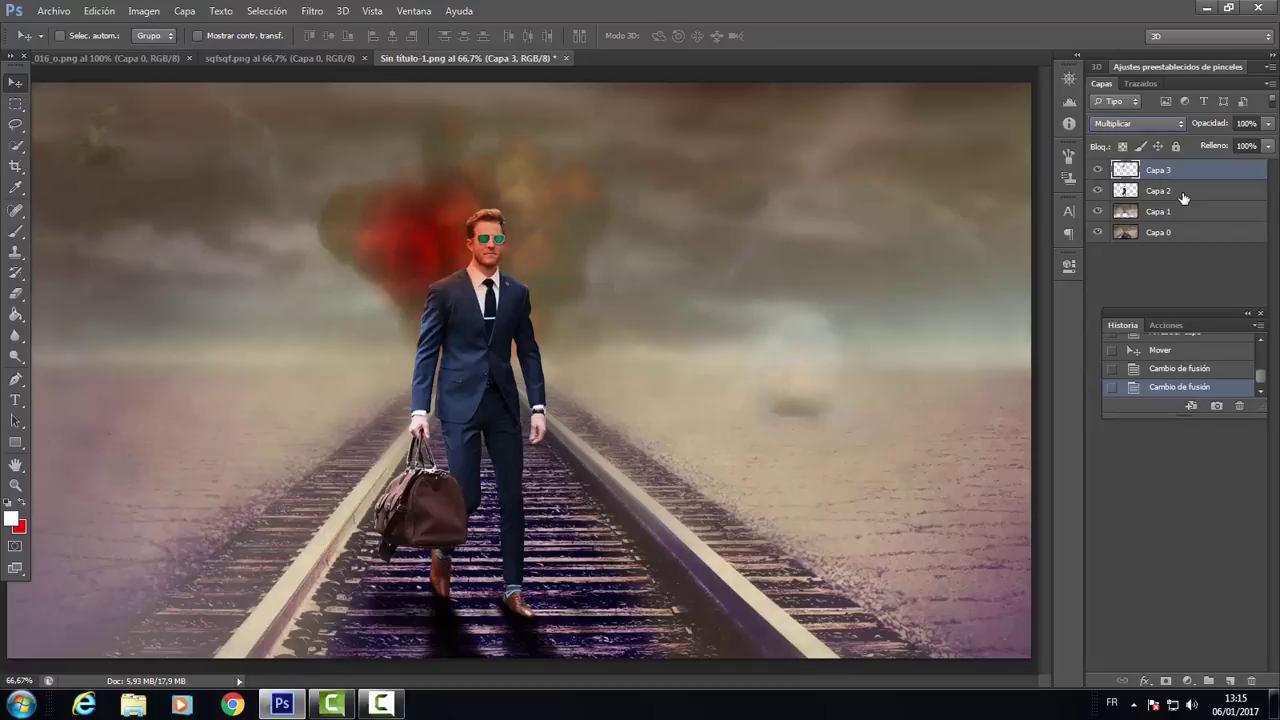
key("Down")
key("Down")
key("Down")
key("Down")
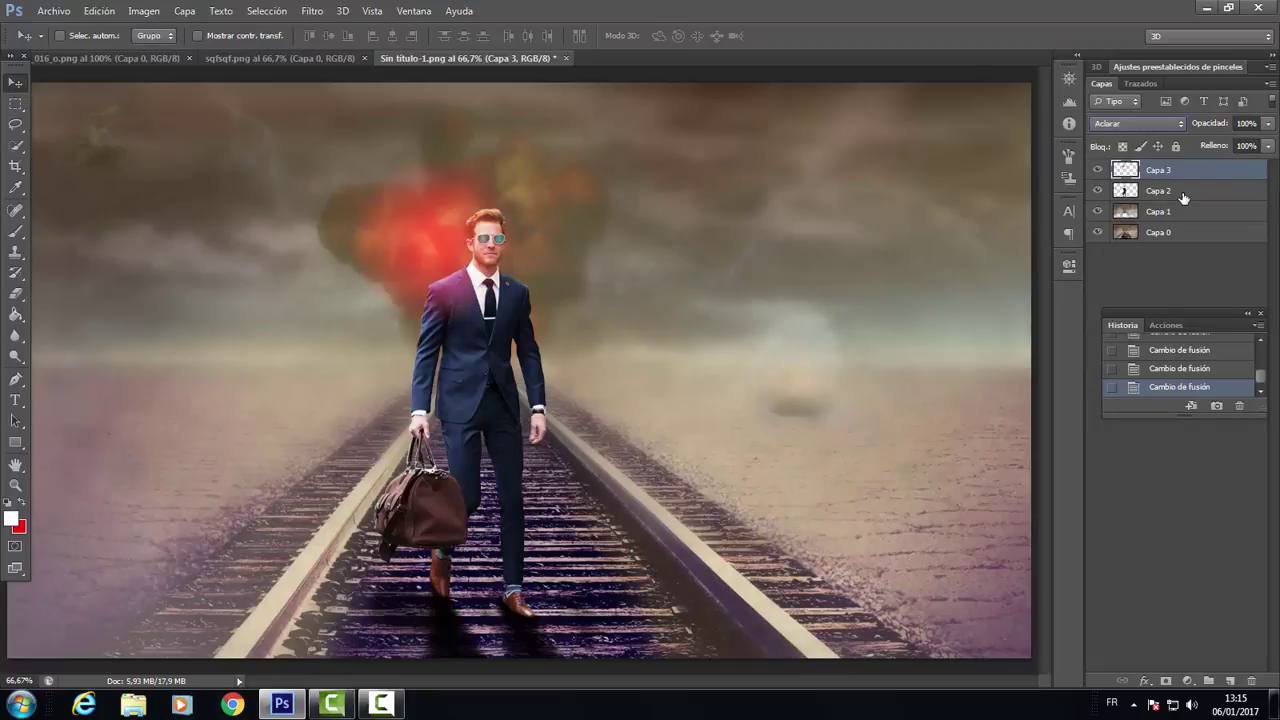
key("Down")
key("Down")
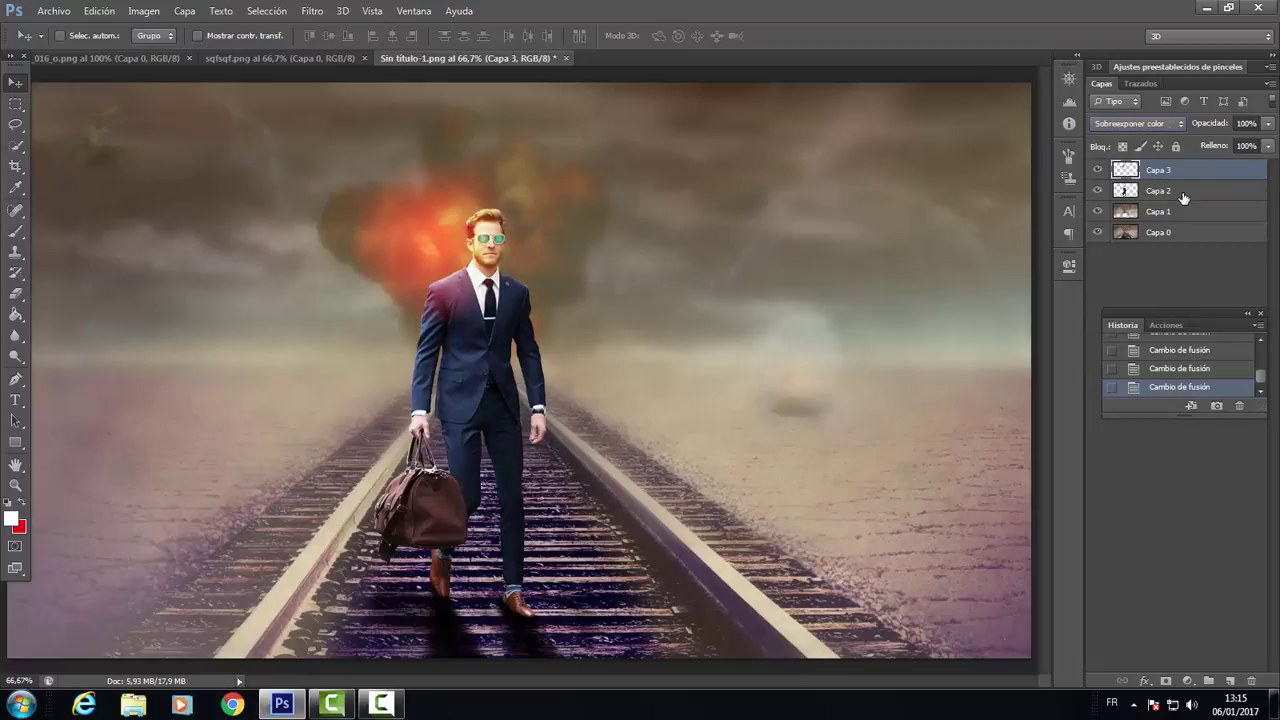
key("Down")
key("Down")
key("Up")
key("Up")
left_click_drag(1265, 126, 1255, 146)
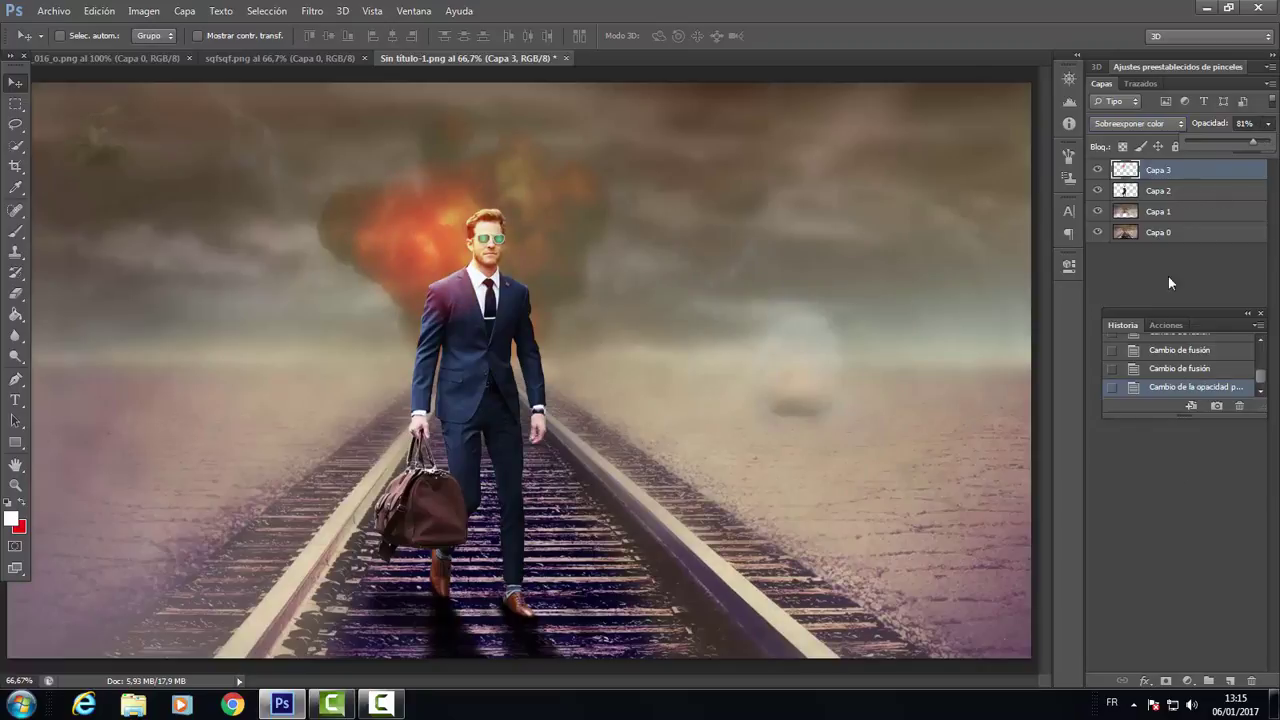
Step: Duplicate the glow, scale the copy to about 68%, and position it over the explosion
key("ctrl+j")
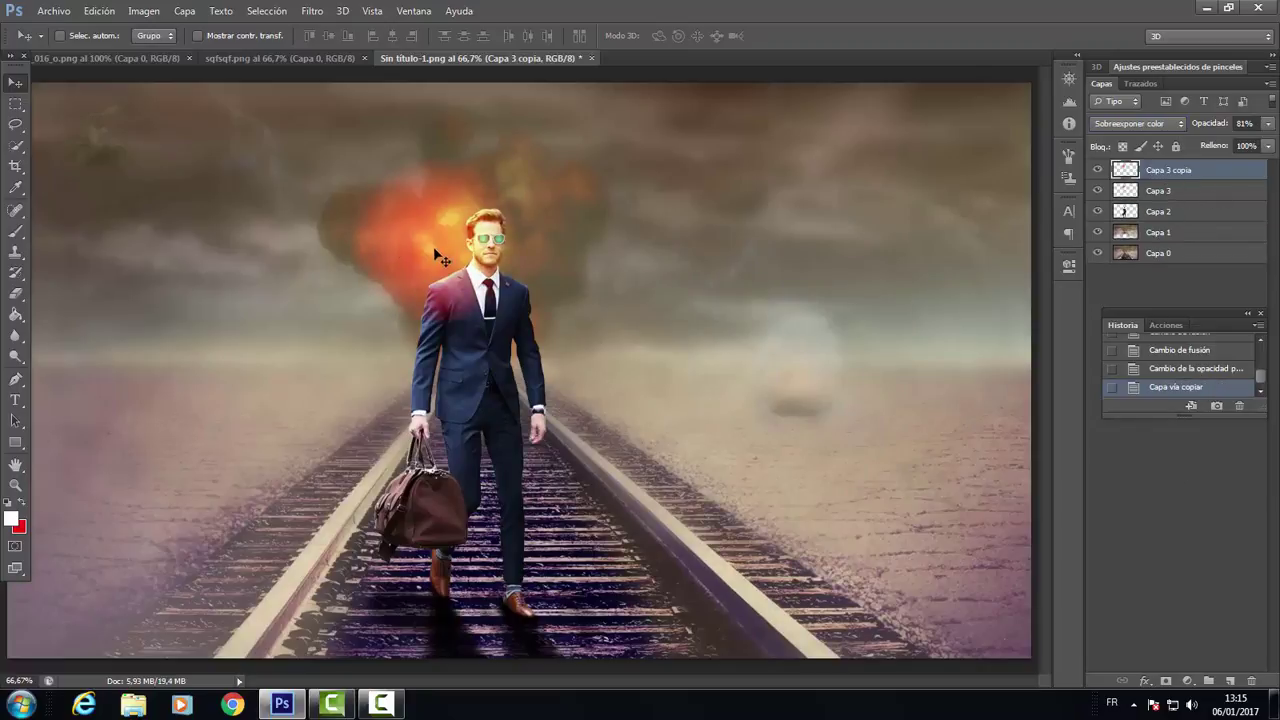
left_click_drag(437, 257, 625, 314)
key("ctrl+t")
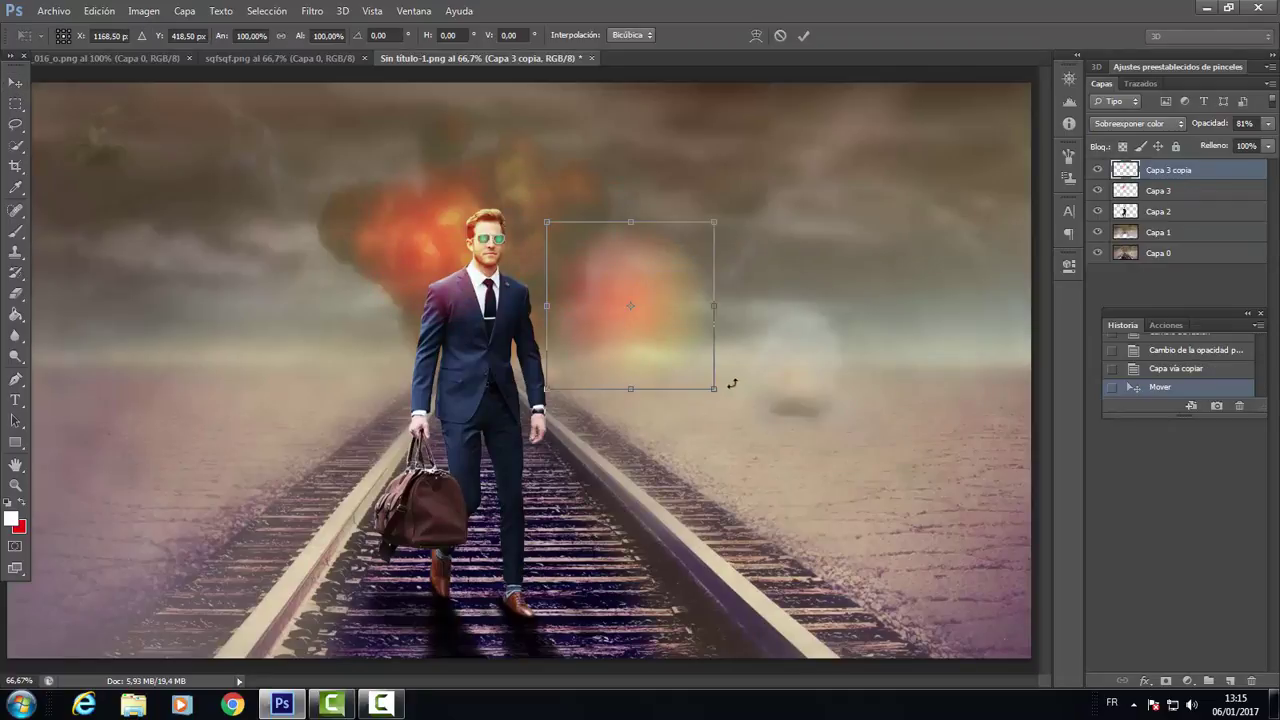
left_click_drag(714, 389, 680, 355)
left_click_drag(593, 302, 354, 236)
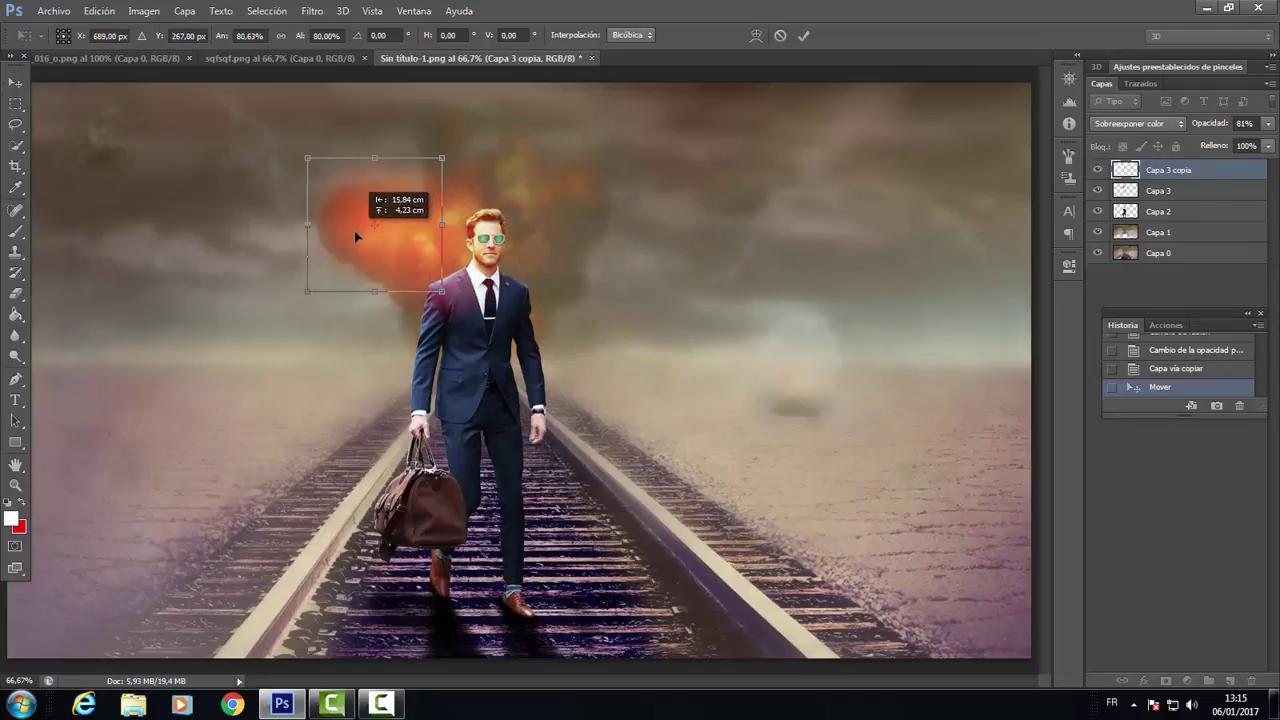
left_click_drag(442, 291, 387, 247)
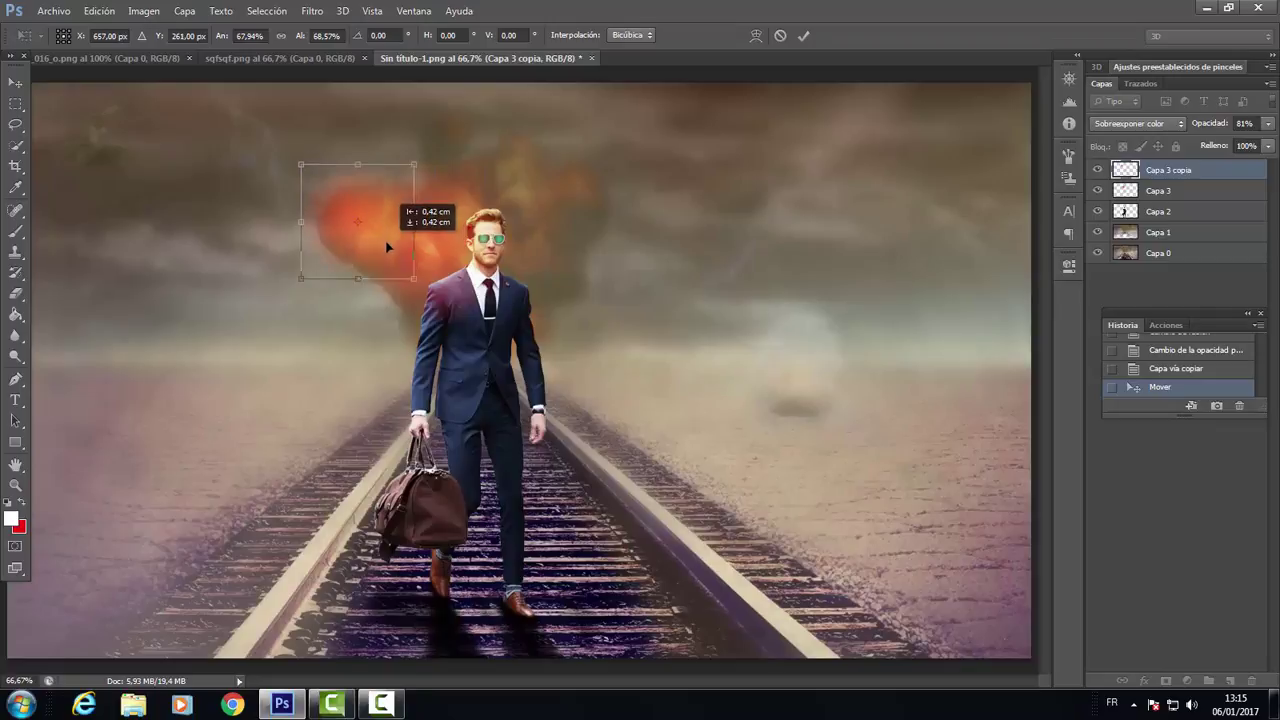
left_click(803, 35)
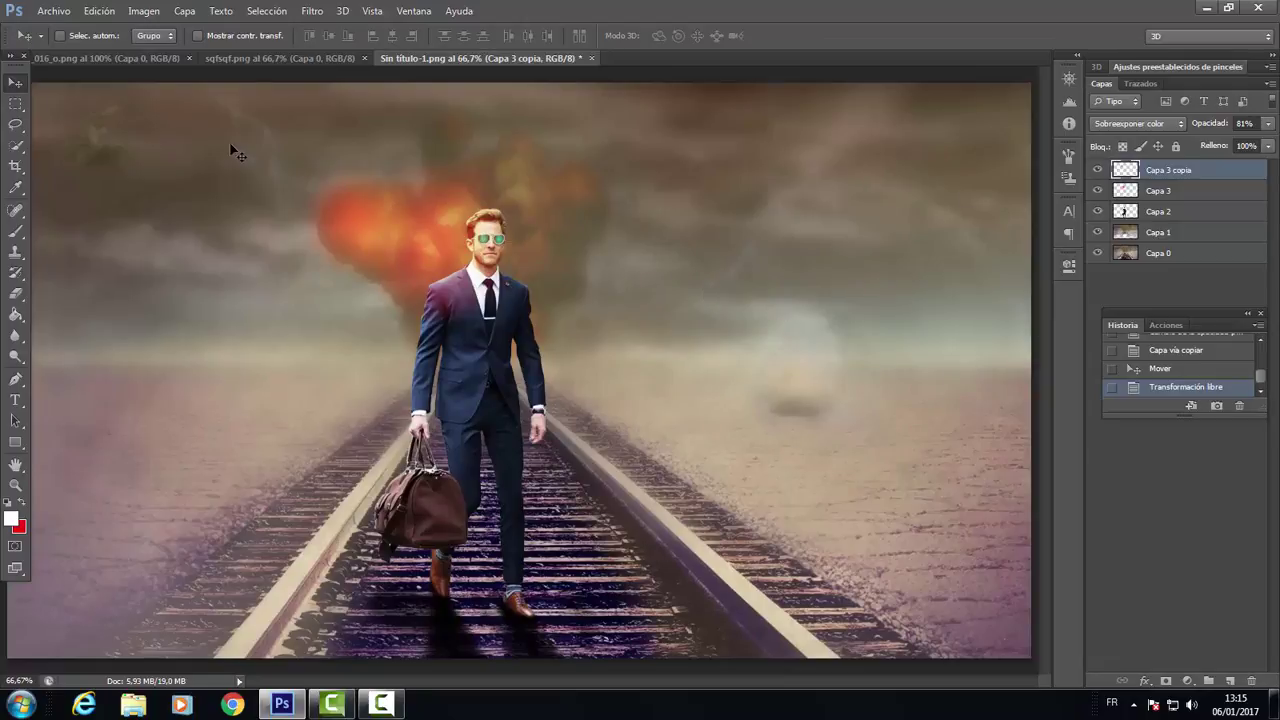
left_click(17, 486)
Step: Zoom out and drag the shine_016 sparkle image into the composition
left_click(82, 36)
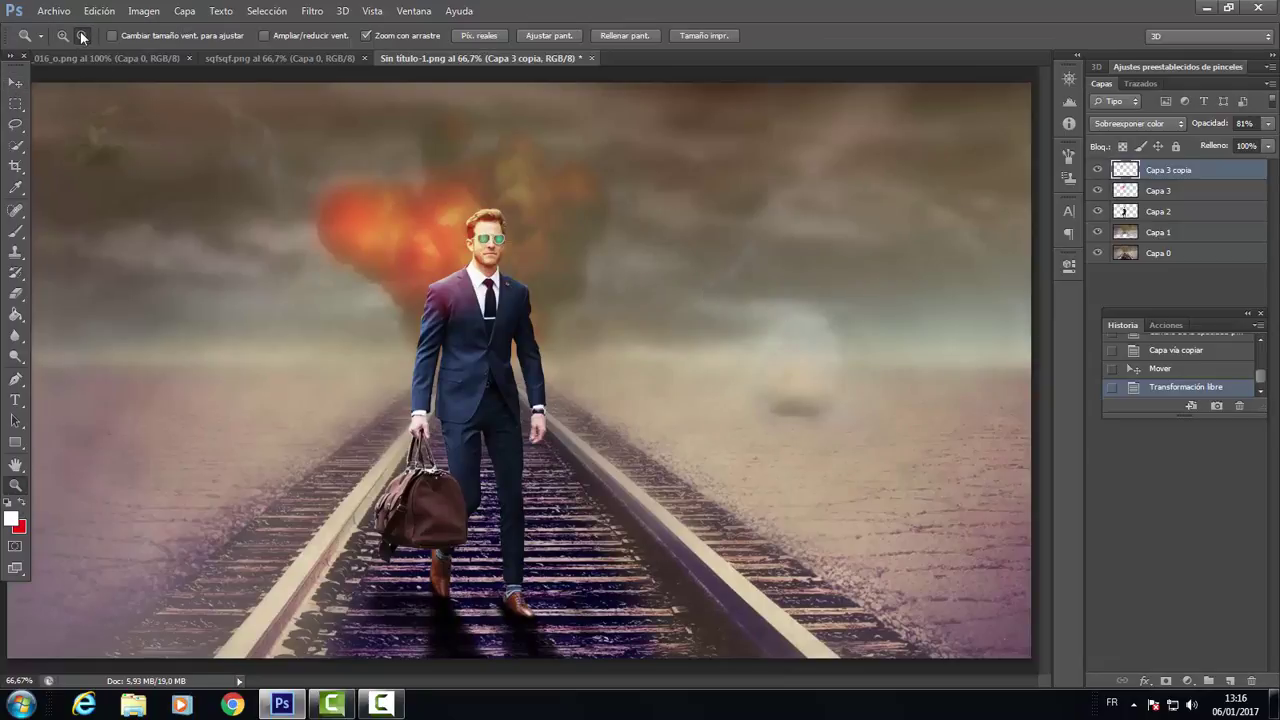
left_click(100, 278)
left_click(16, 82)
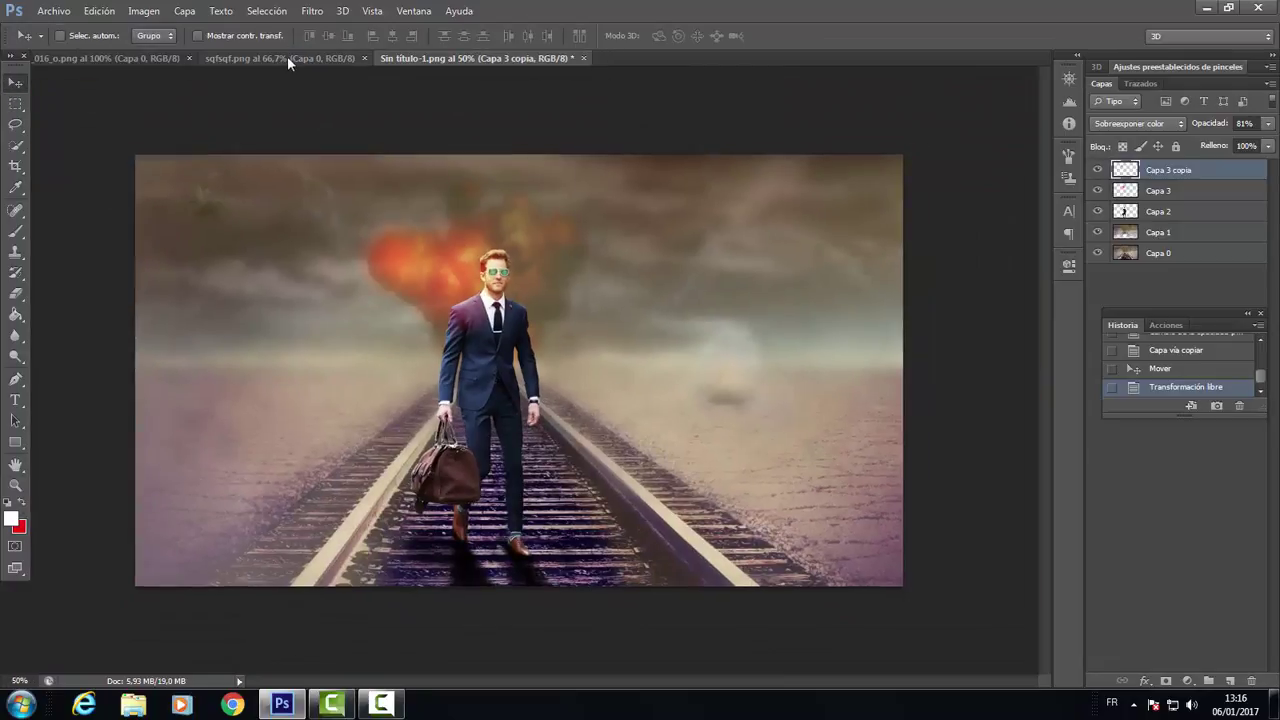
left_click(284, 57)
left_click_drag(123, 58, 146, 233)
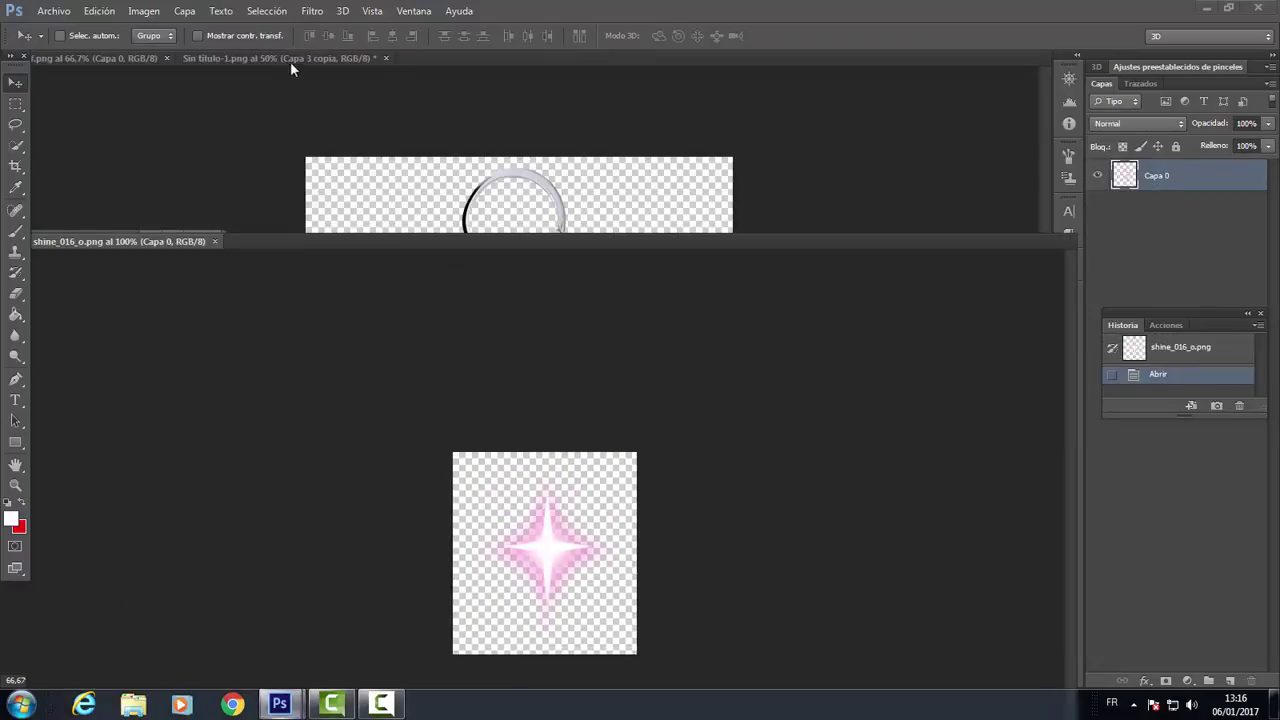
left_click(282, 57)
left_click_drag(163, 357, 452, 318)
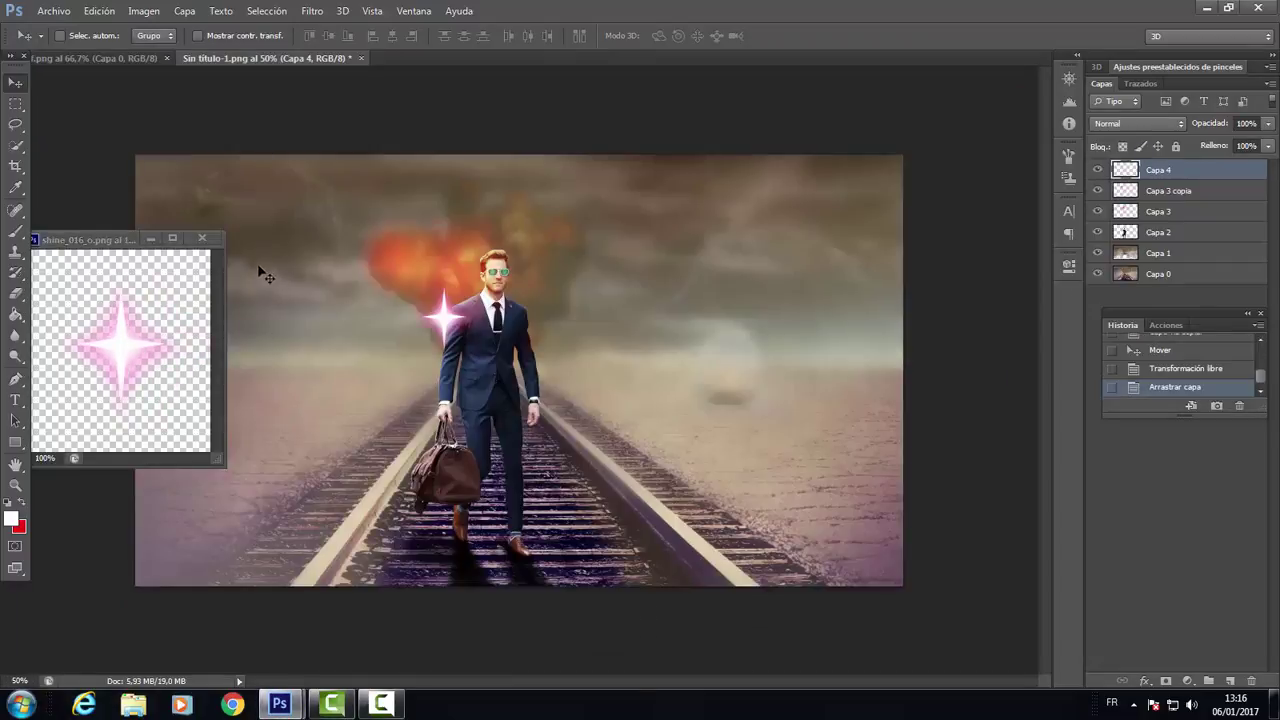
left_click(202, 238)
Step: Zoom in on the man's head and move the sparkle onto his face
left_click(15, 485)
left_click(63, 35)
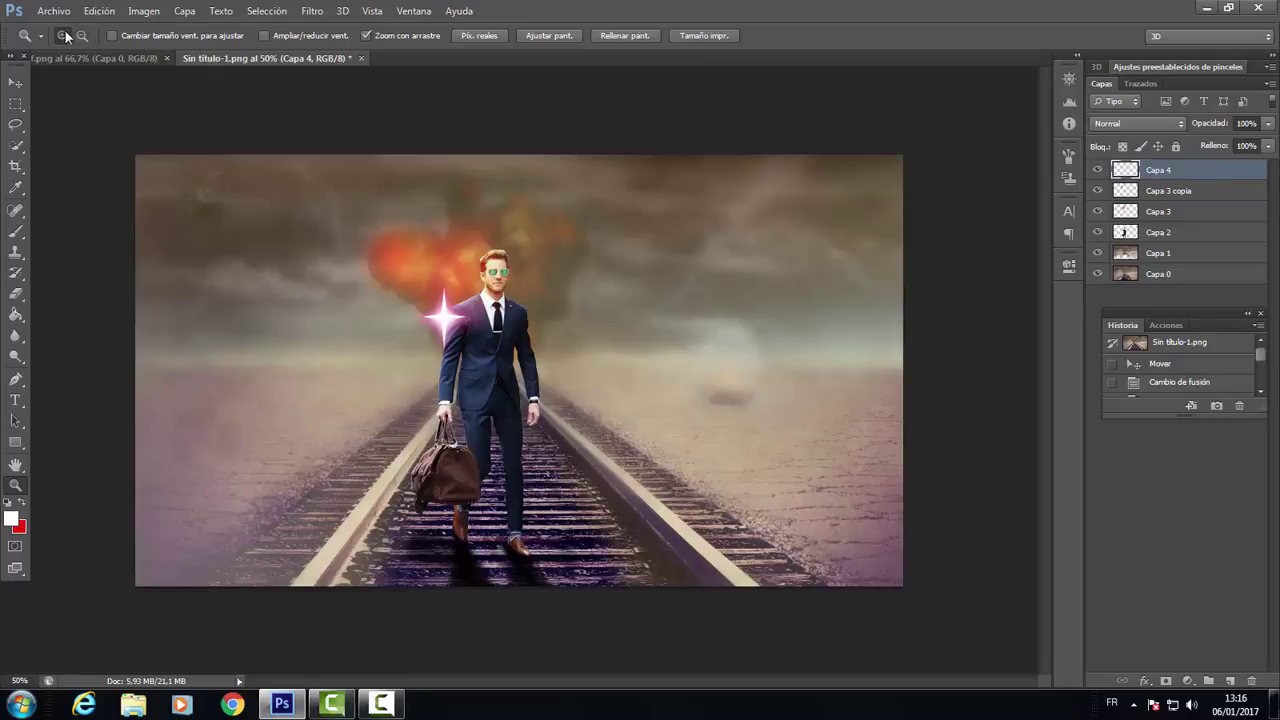
left_click(427, 201)
left_click(427, 201)
left_click(427, 201)
left_click(427, 201)
left_click(427, 201)
left_click(427, 201)
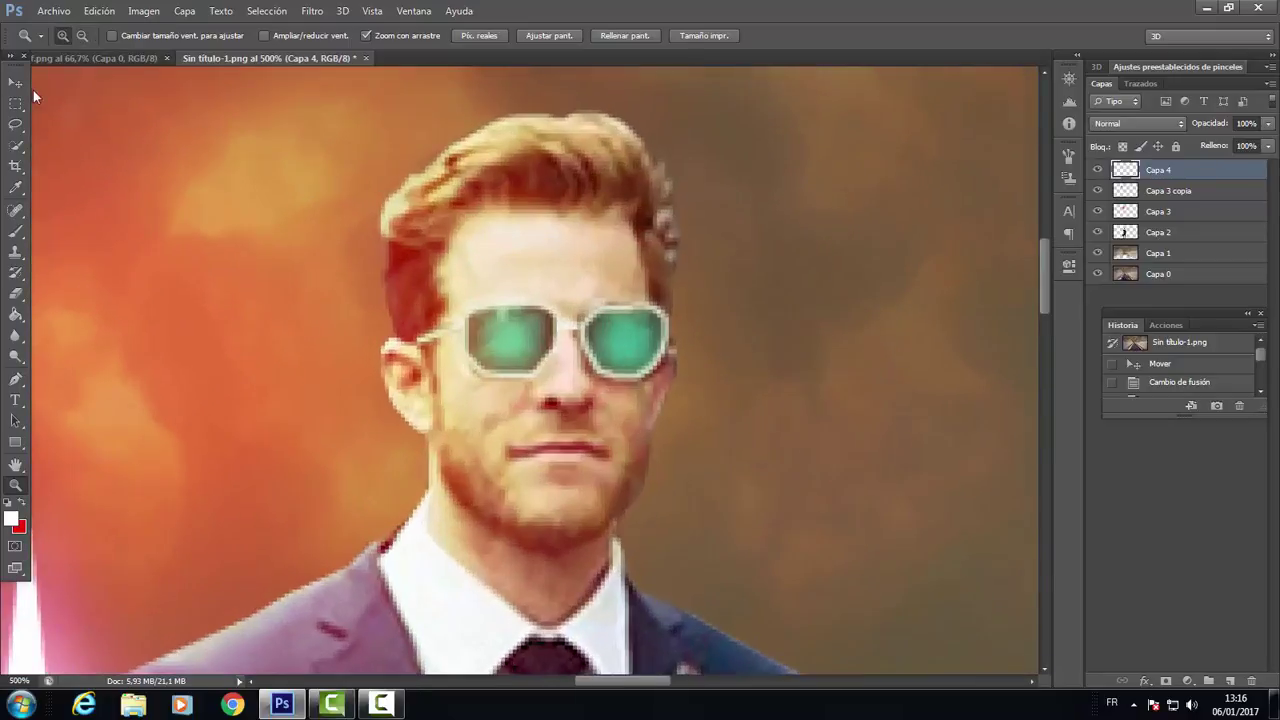
left_click(15, 82)
left_click_drag(79, 586, 520, 160)
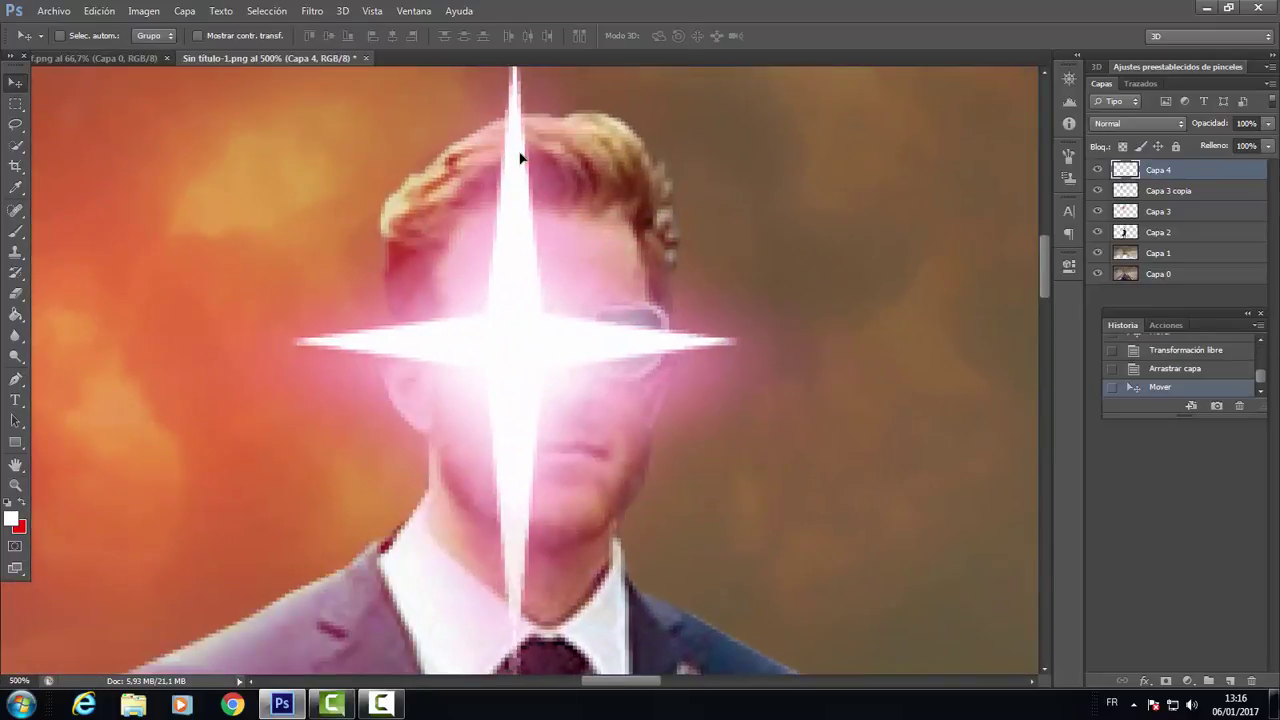
Step: Shrink and slightly tilt the sparkle at the sunglasses' left corner
key("ctrl+t")
left_click_drag(619, 273, 498, 90)
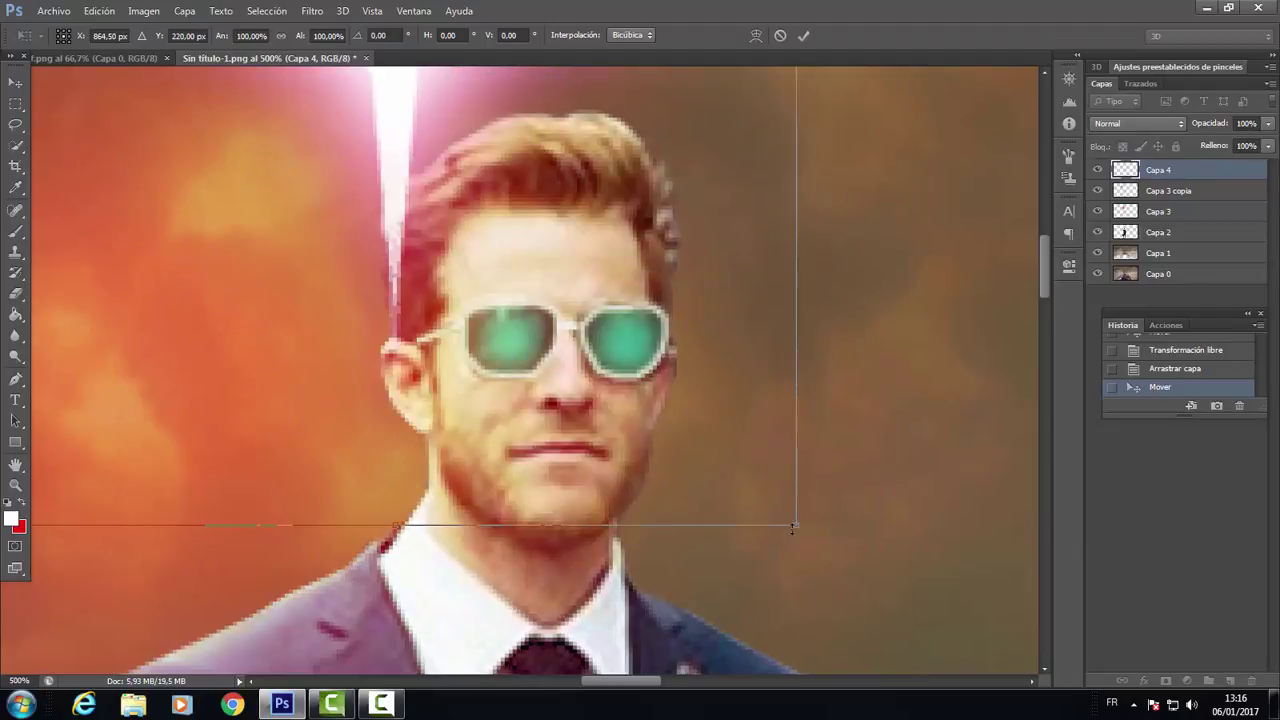
left_click_drag(791, 537, 492, 172)
mouse_move(343, 145)
left_mouse_down()
mouse_move(757, 565)
mouse_move(498, 279)
mouse_move(490, 250)
mouse_move(515, 404)
mouse_move(457, 319)
mouse_move(494, 354)
left_mouse_up()
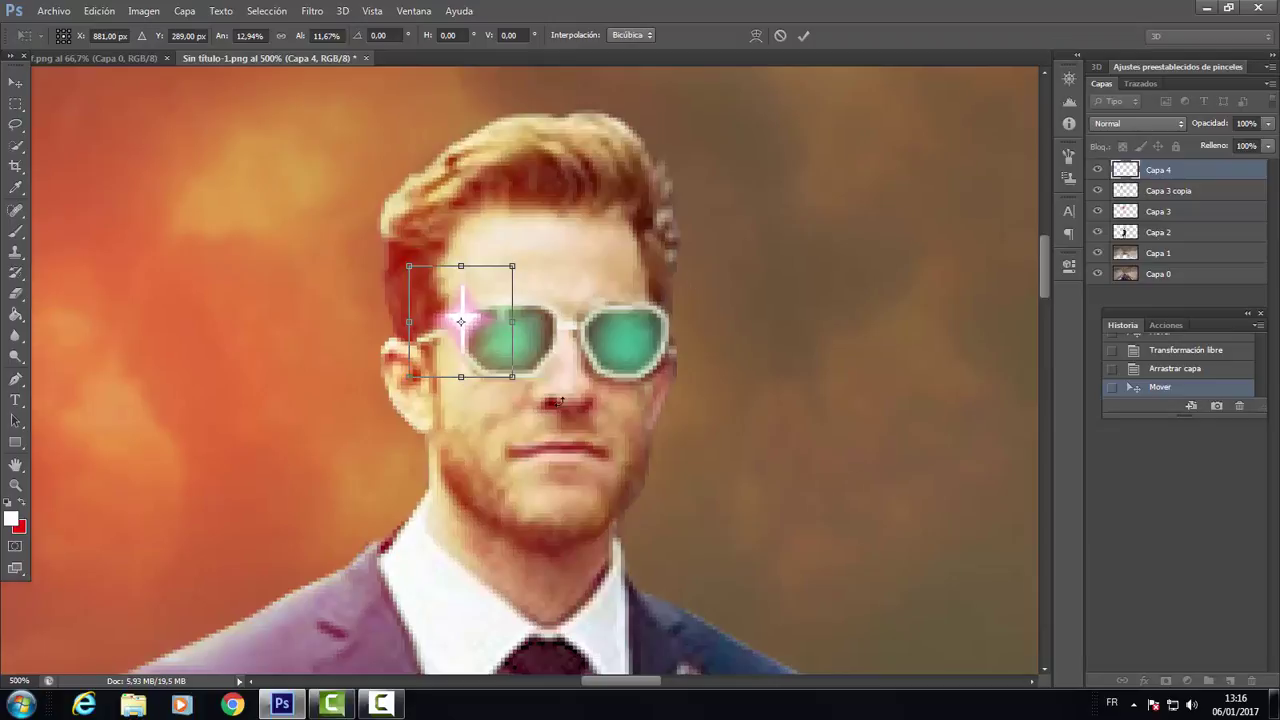
left_click_drag(561, 401, 638, 342)
left_click(803, 36)
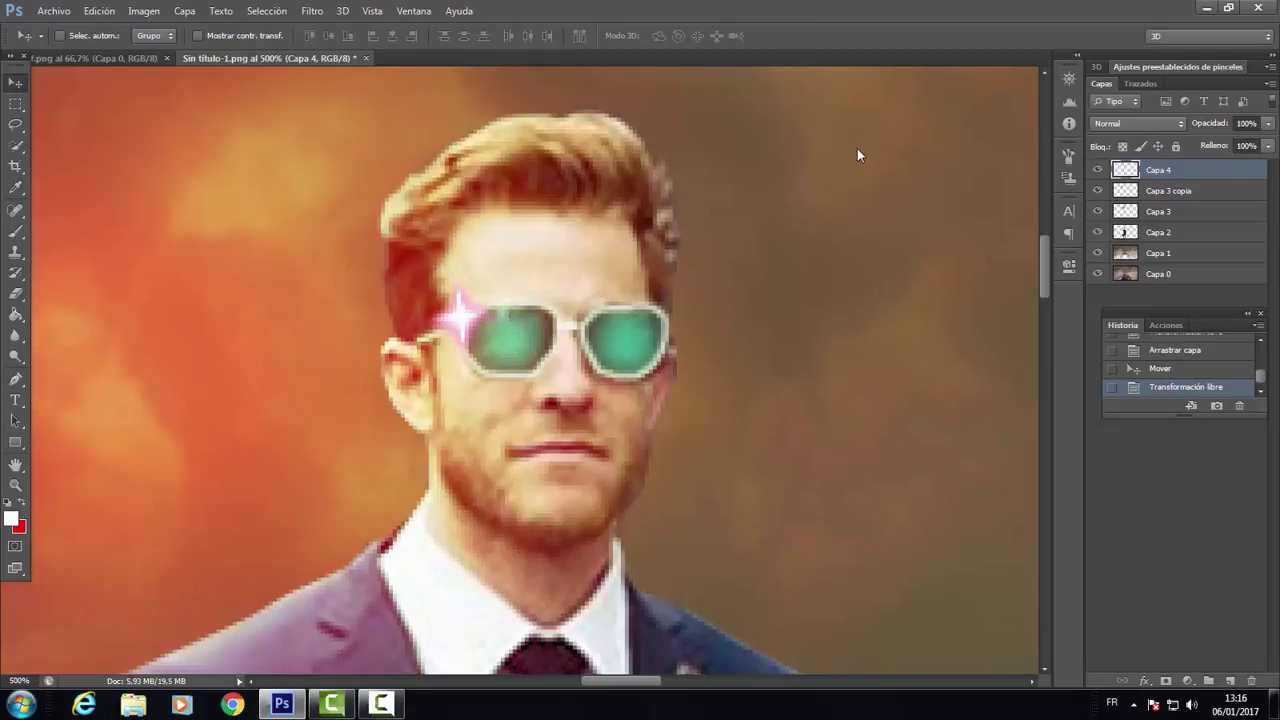
Step: Set the sparkle layer to Trama blend mode and zoom the image to fill the window
left_click(1138, 123)
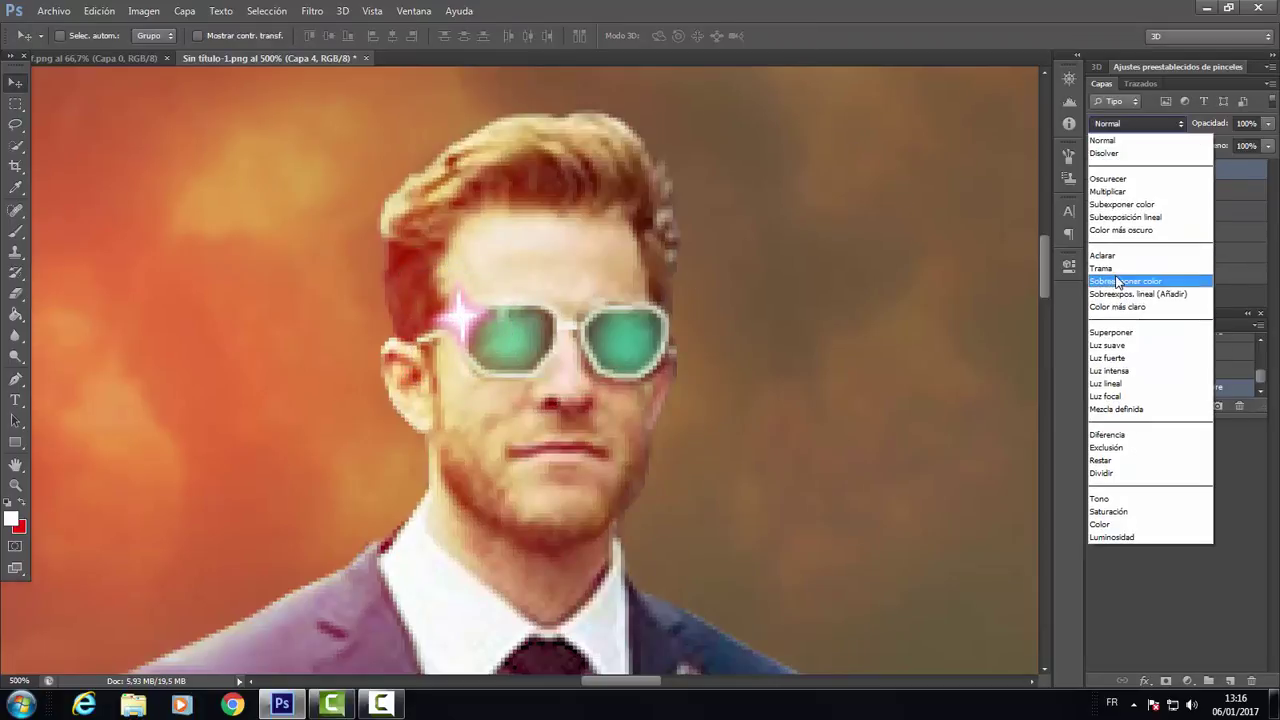
left_click(1128, 290)
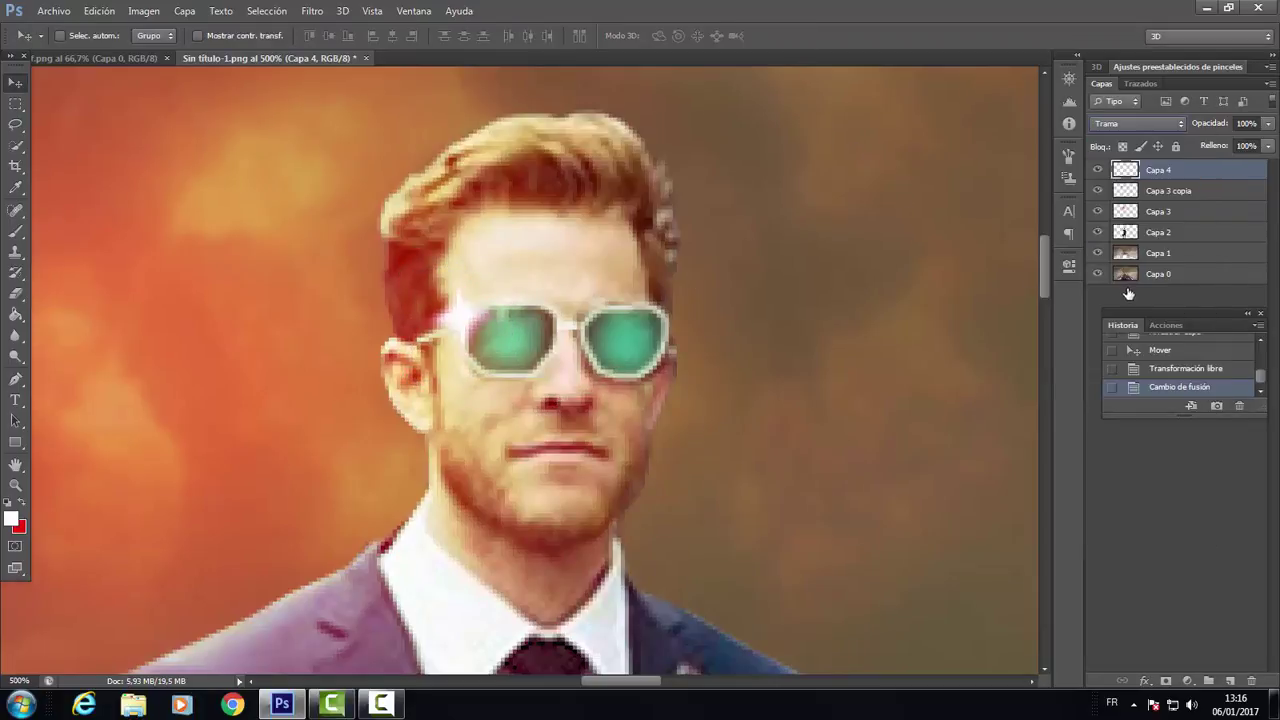
left_click(15, 485)
left_click(88, 37)
left_click(171, 206)
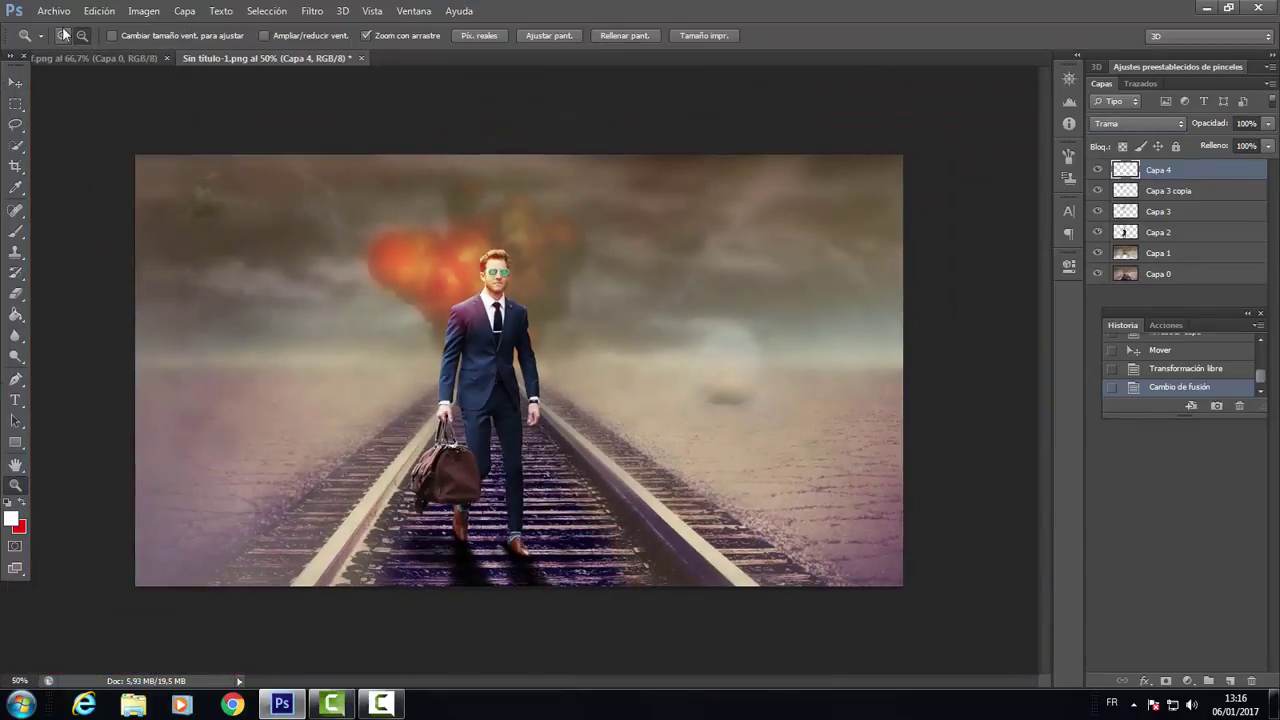
left_click(63, 35)
left_click(448, 312)
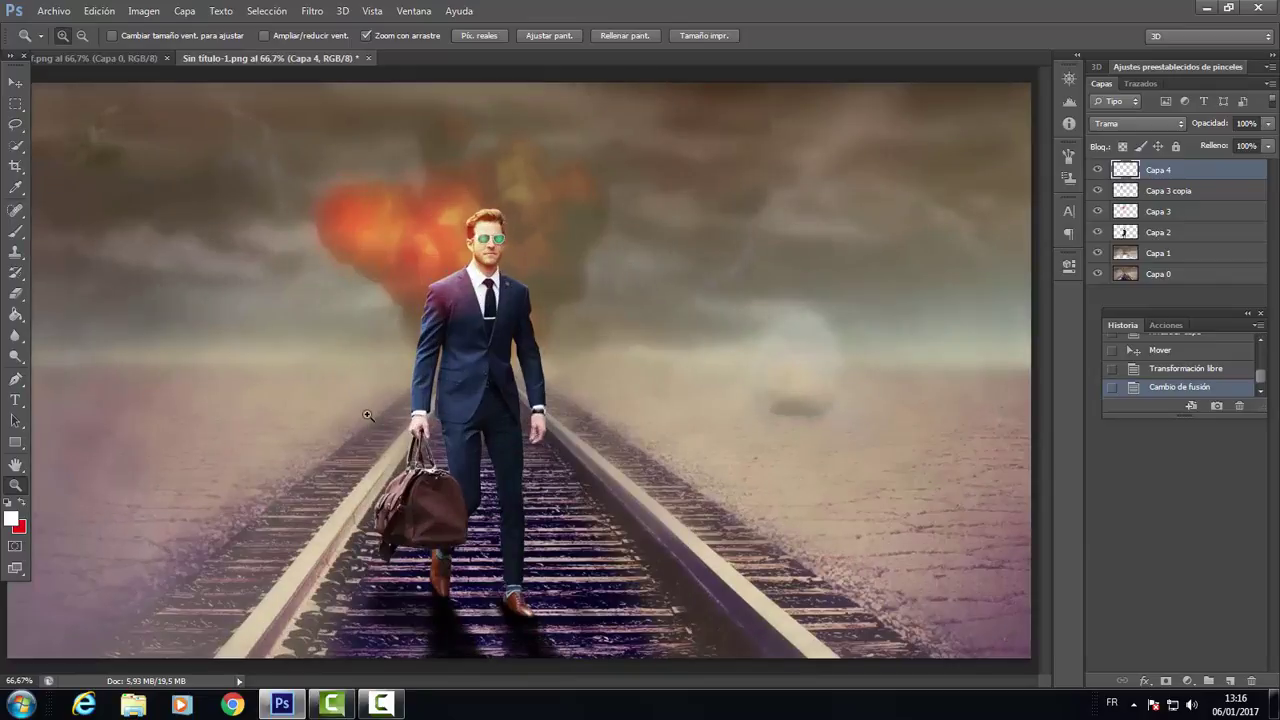
Step: Set the Eraser to 145 px, 52% opacity and 64% flow
left_click(15, 293)
left_click(80, 36)
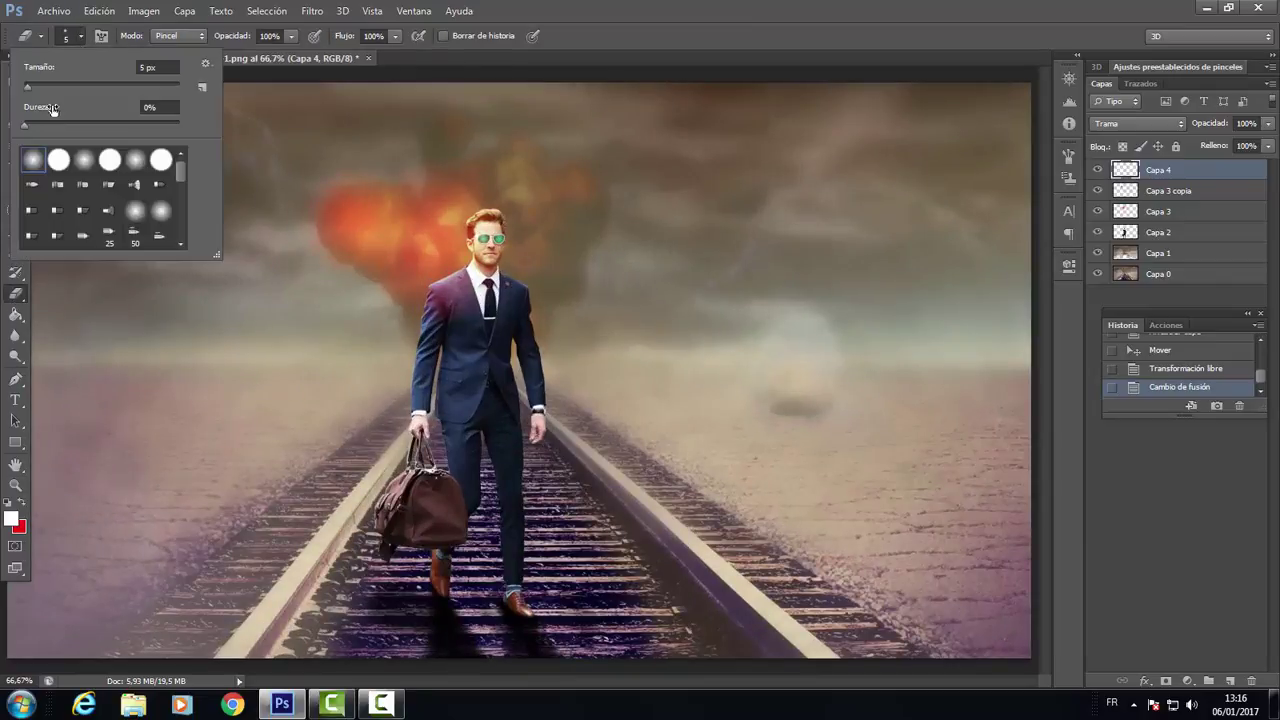
left_click_drag(59, 86, 119, 86)
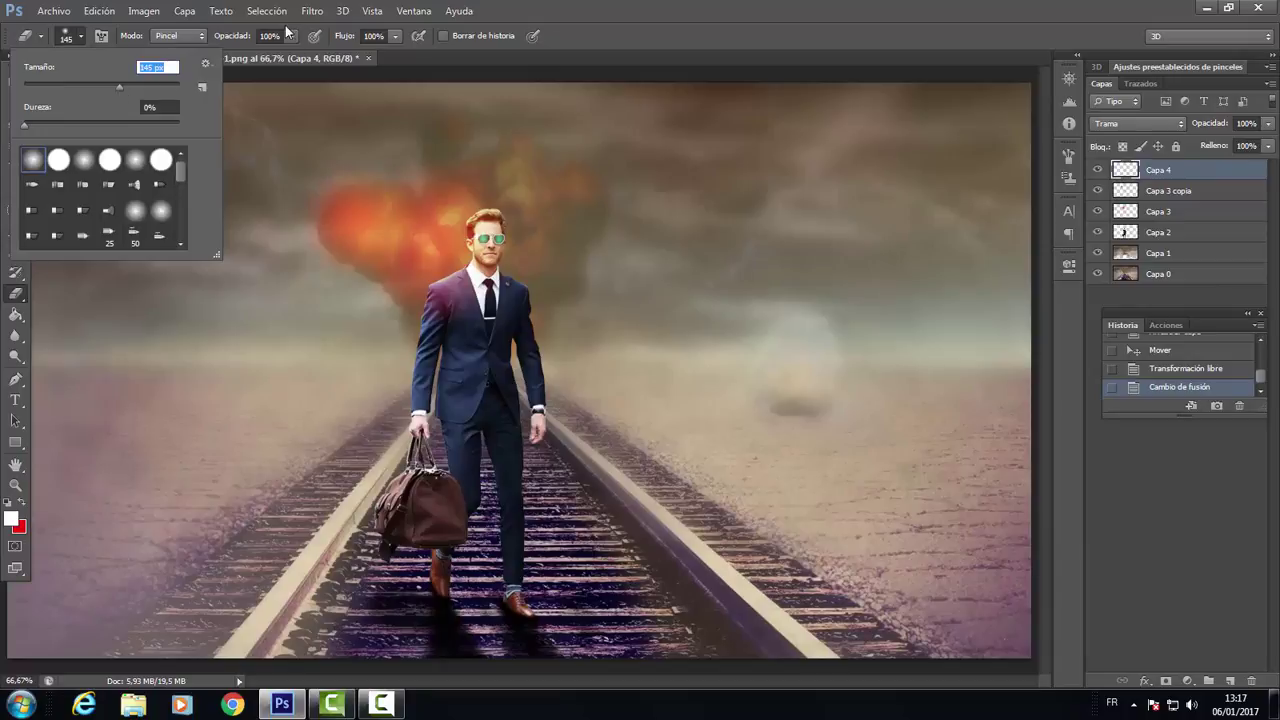
left_click_drag(289, 35, 257, 57)
left_click_drag(395, 35, 366, 54)
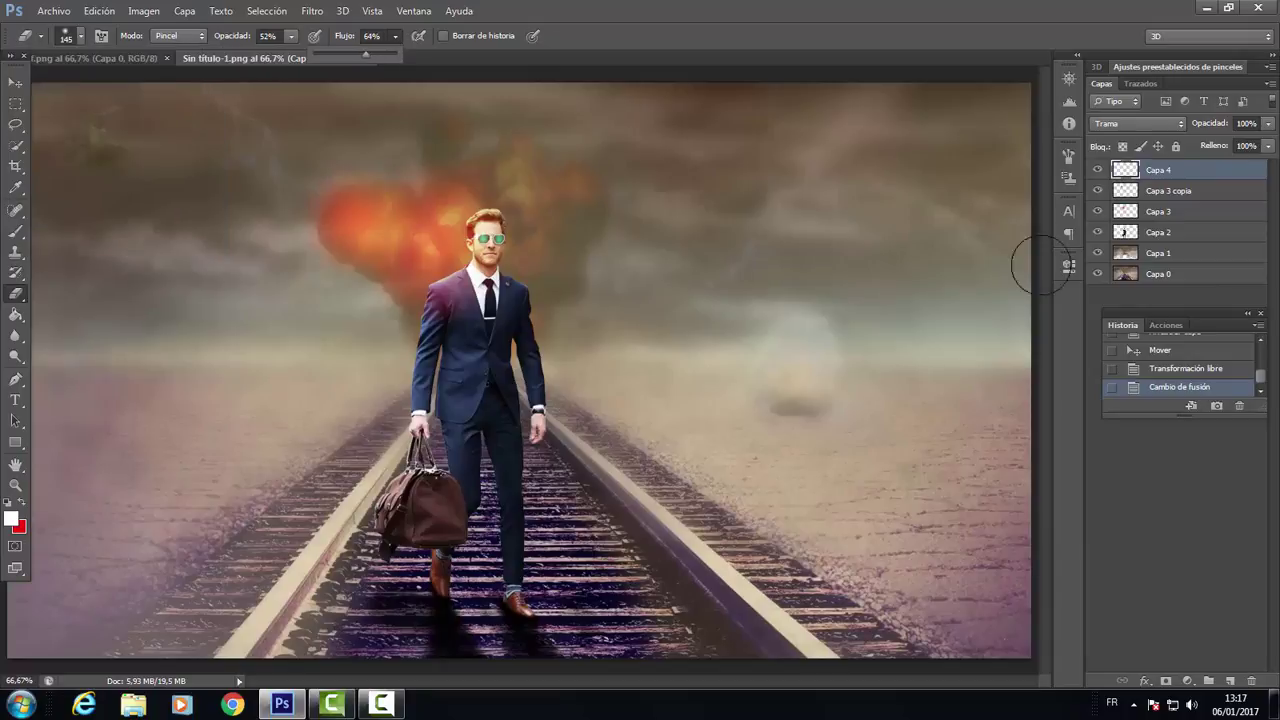
Step: Erase the left part of the Capa 3 copia glow, then zoom out to the full composition
left_click(1165, 191)
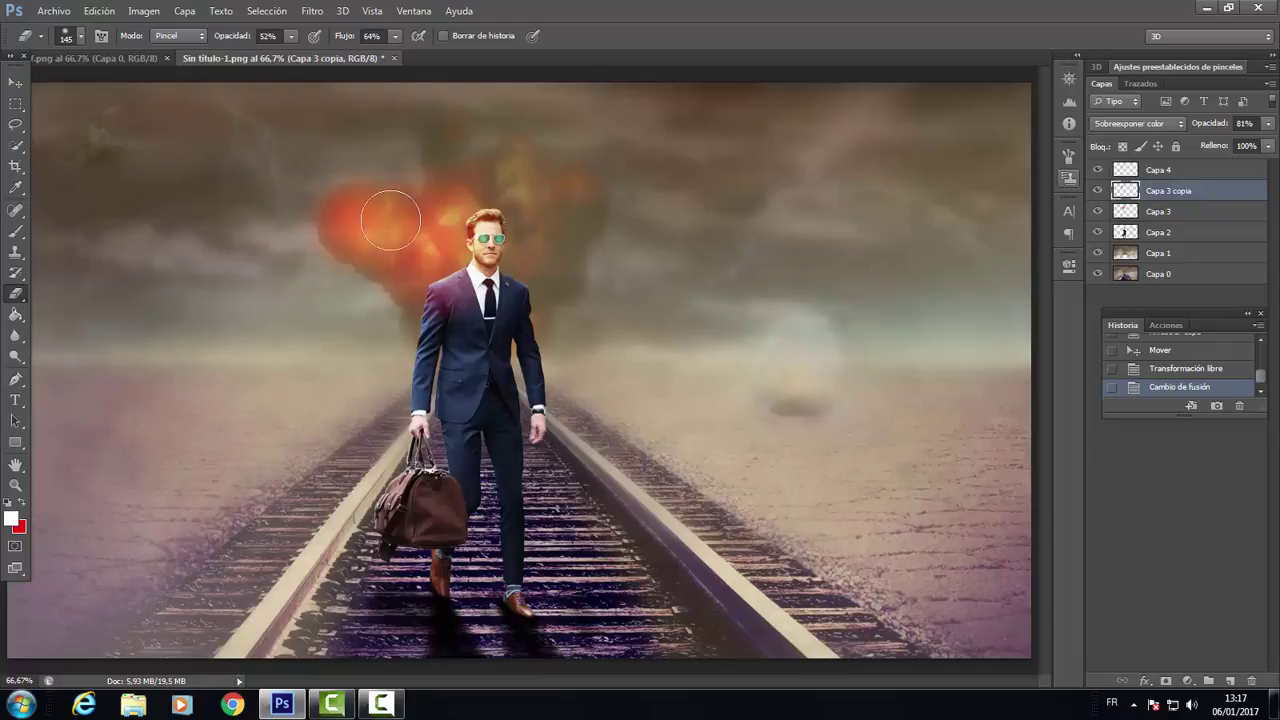
left_click_drag(390, 220, 345, 170)
mouse_move(330, 195)
left_mouse_down()
mouse_move(306, 200)
mouse_move(290, 266)
left_mouse_up()
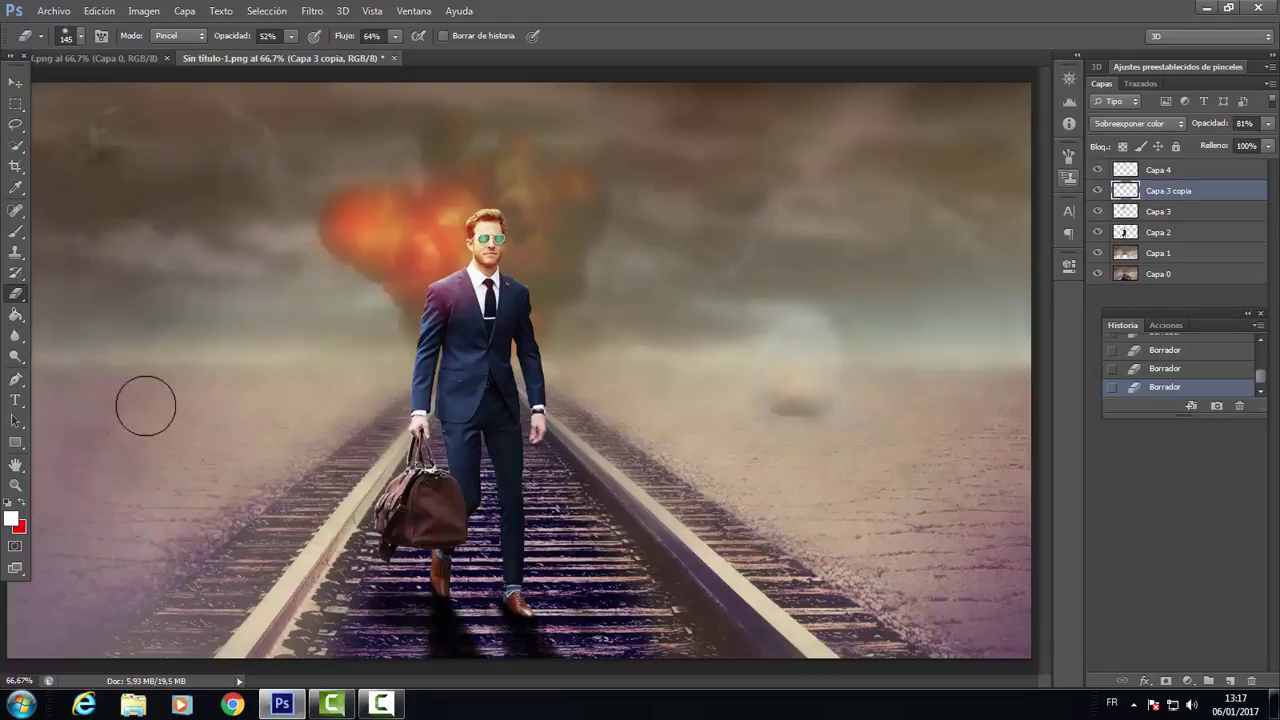
key("z")
left_click(122, 351, "alt")
left_click(106, 323, "alt")
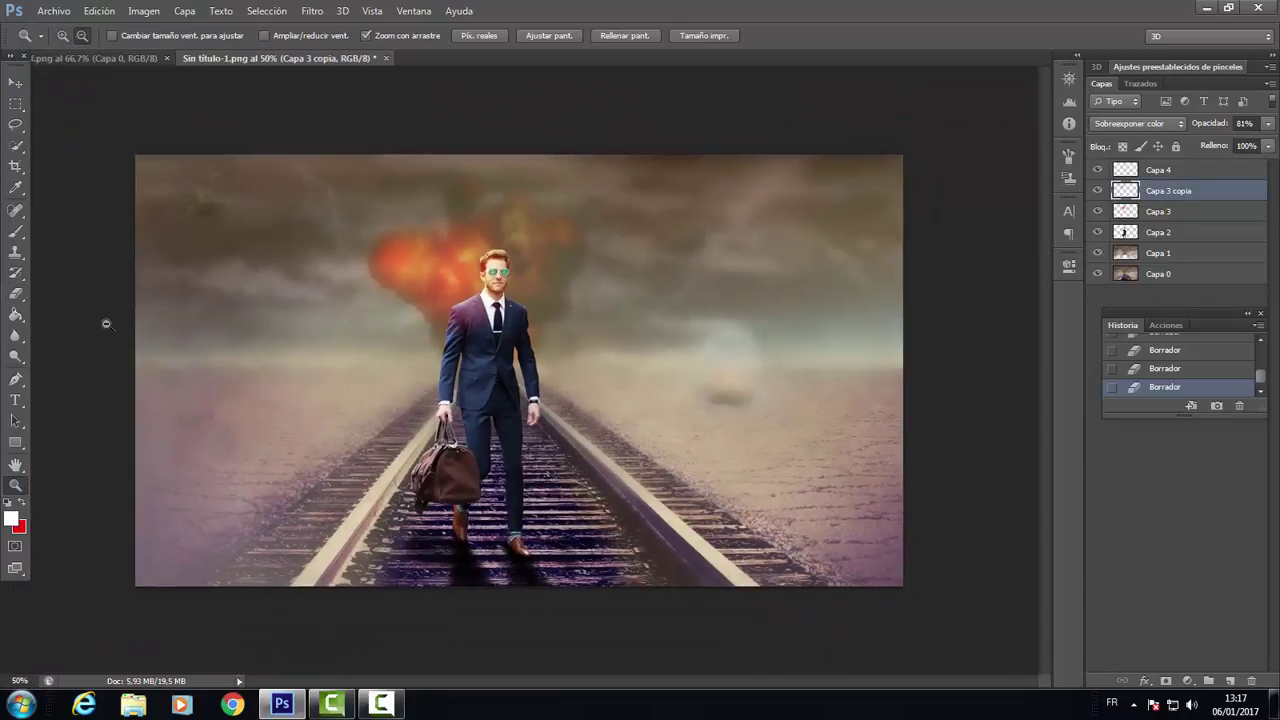